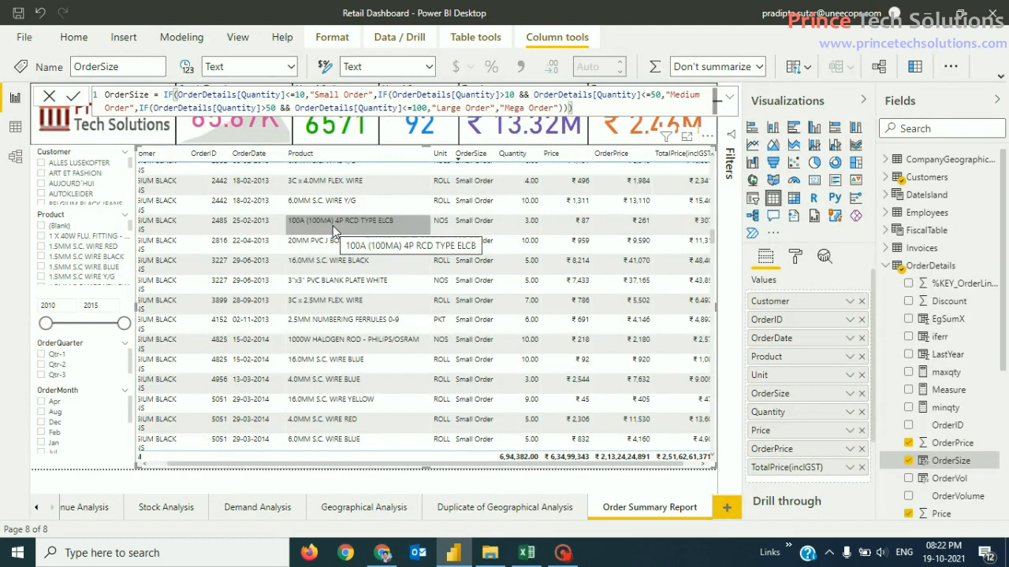
Step: Scroll the Order Summary Report table back to the top to show the new OrderSize column
left_click_drag(622, 466, 605, 465)
left_click_drag(712, 236, 709, 175)
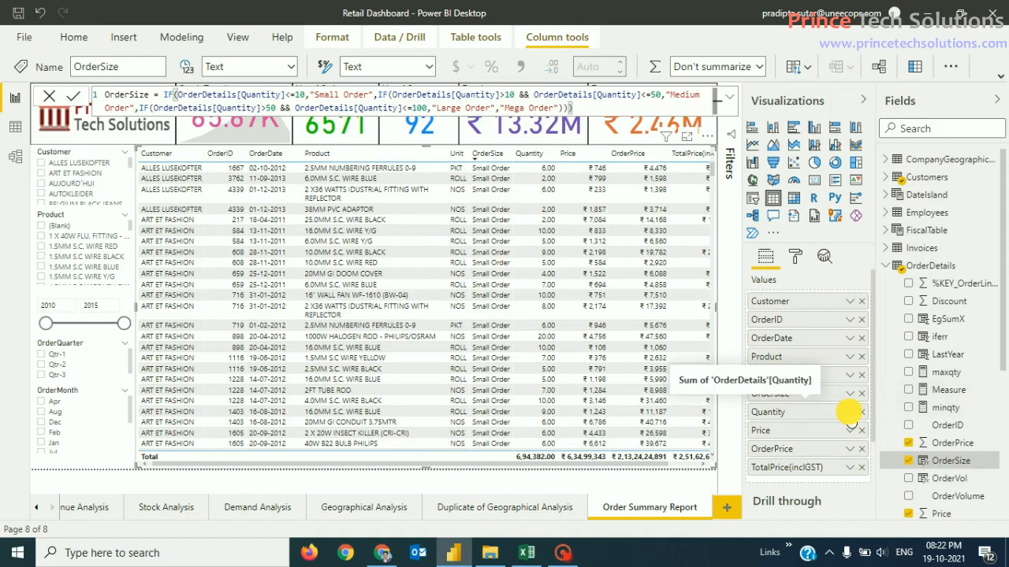
Step: Open the Quantity field's menu in the Values well and reveal its Conditional formatting submenu
left_click(849, 412)
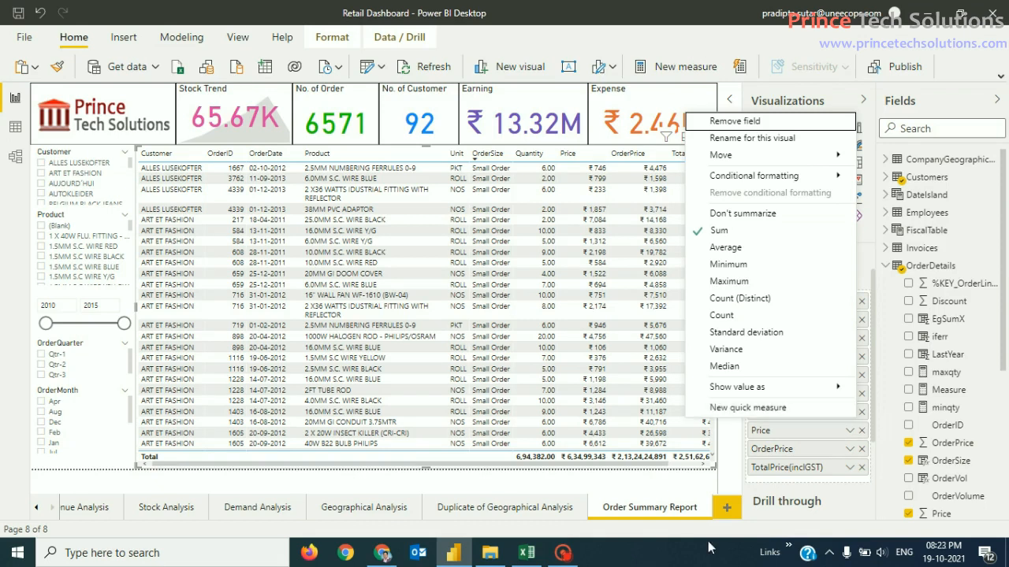
left_click(520, 463)
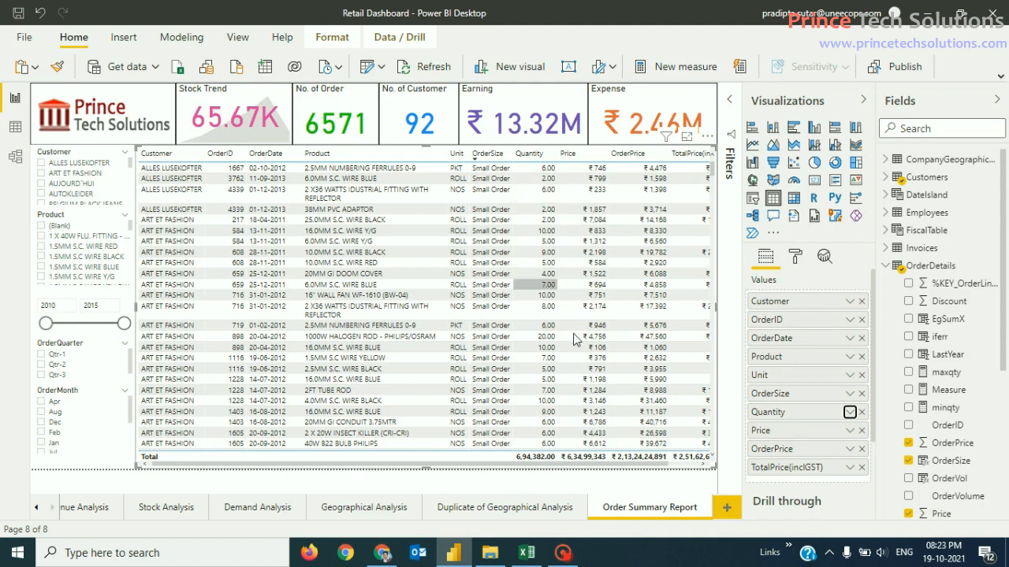
left_click(850, 412)
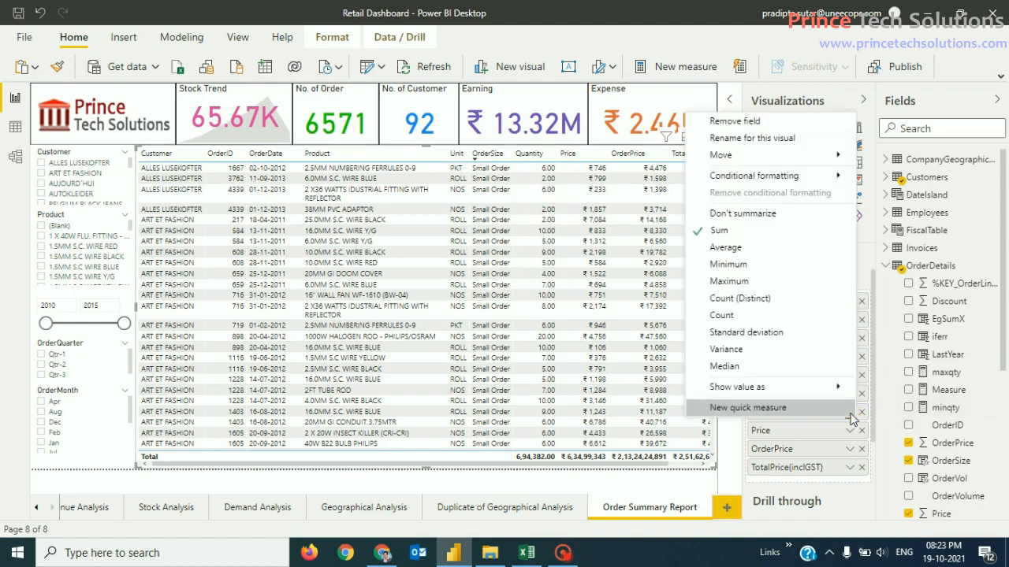
mouse_move(779, 182)
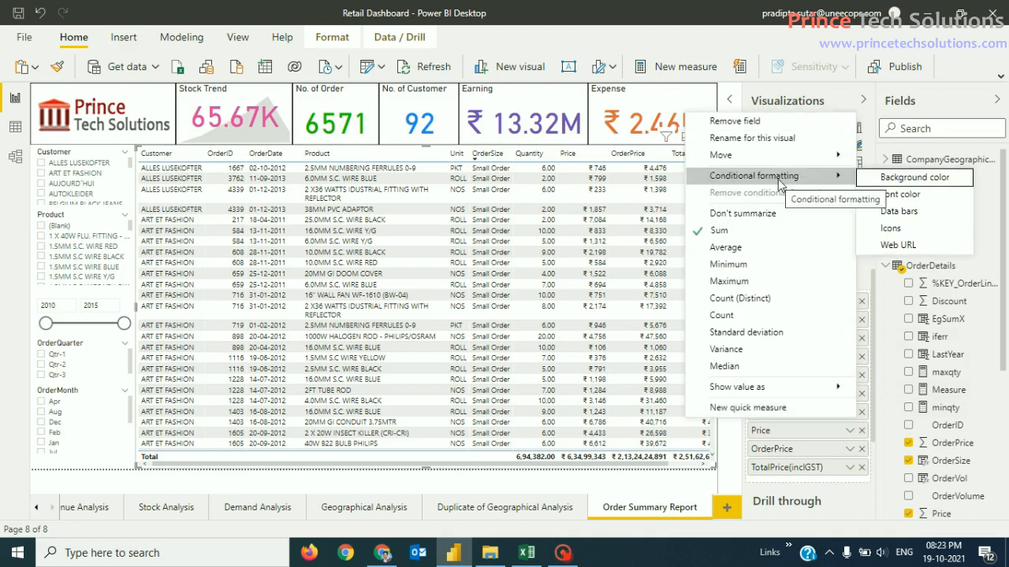
Step: Open the Background color rule dialog for the Quantity field
left_click(938, 178)
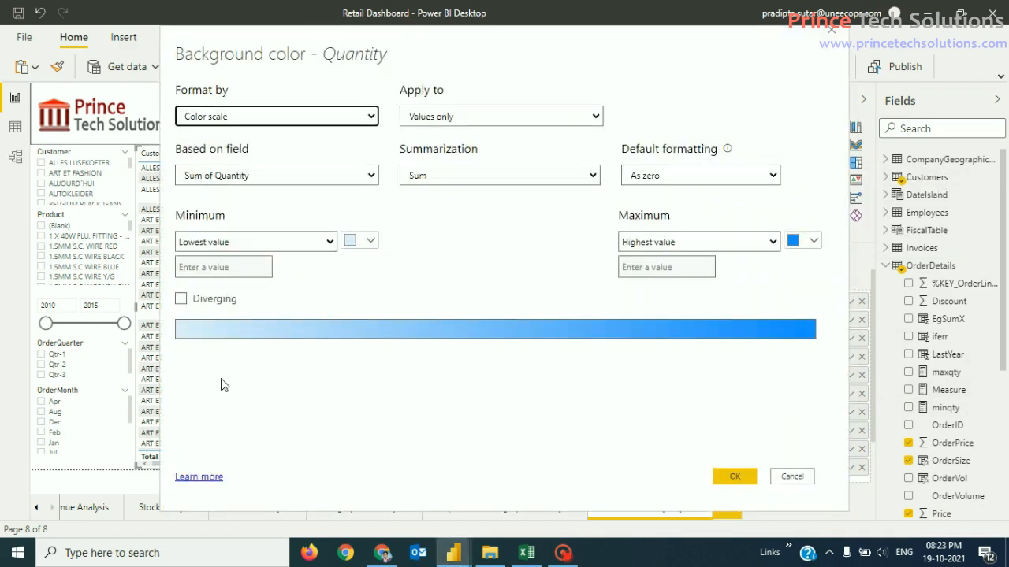
left_click(324, 389)
left_click(281, 394)
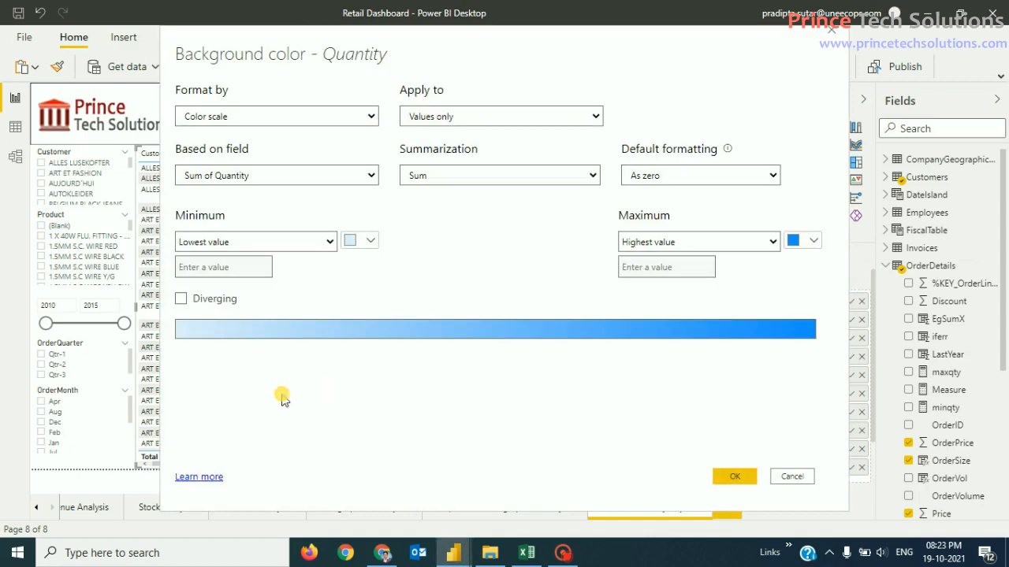
left_click(322, 408)
left_click(322, 409)
Step: Keep the colouring applied to values only and based on the Quantity field
left_click(595, 117)
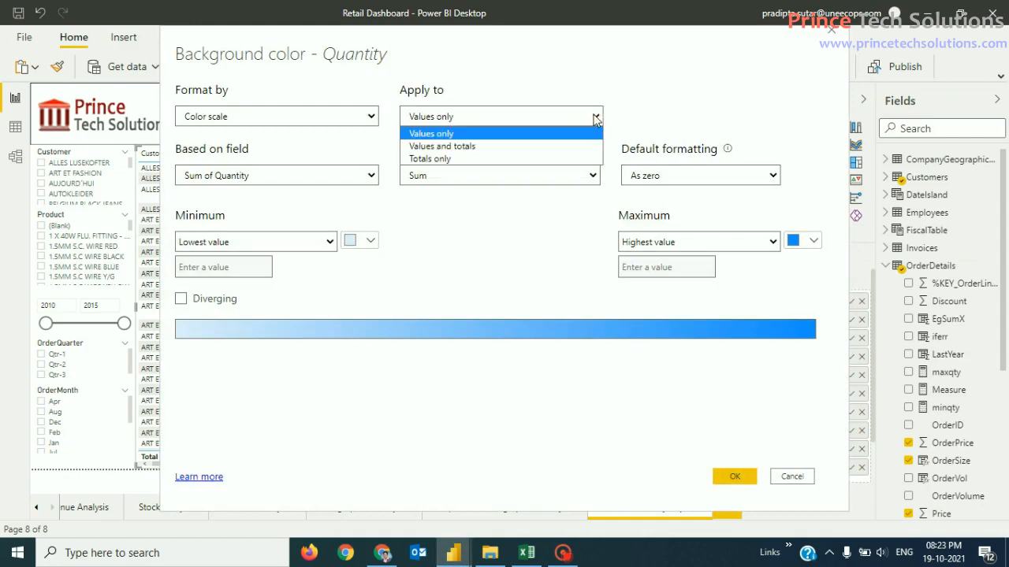
left_click(595, 116)
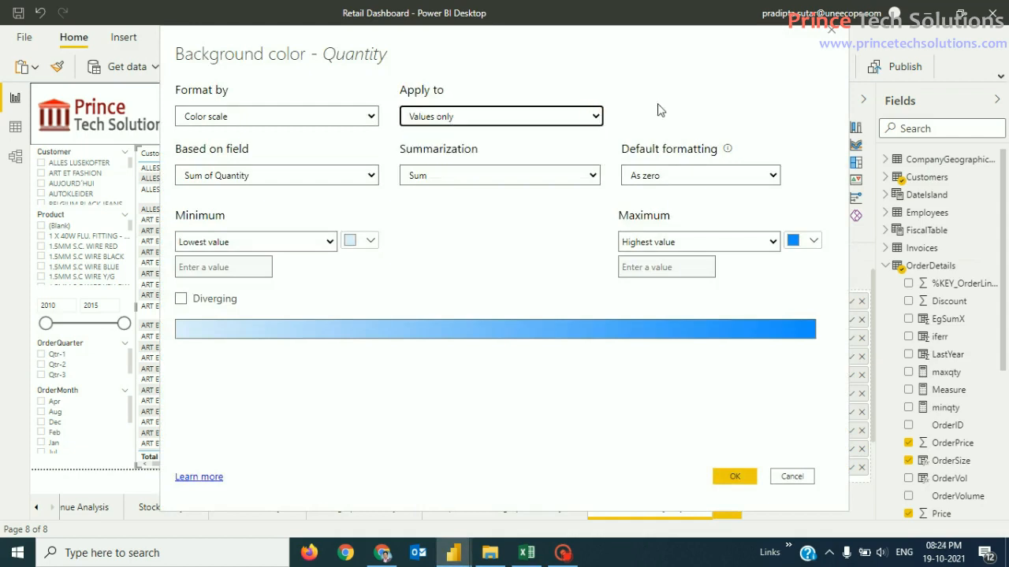
left_click(371, 175)
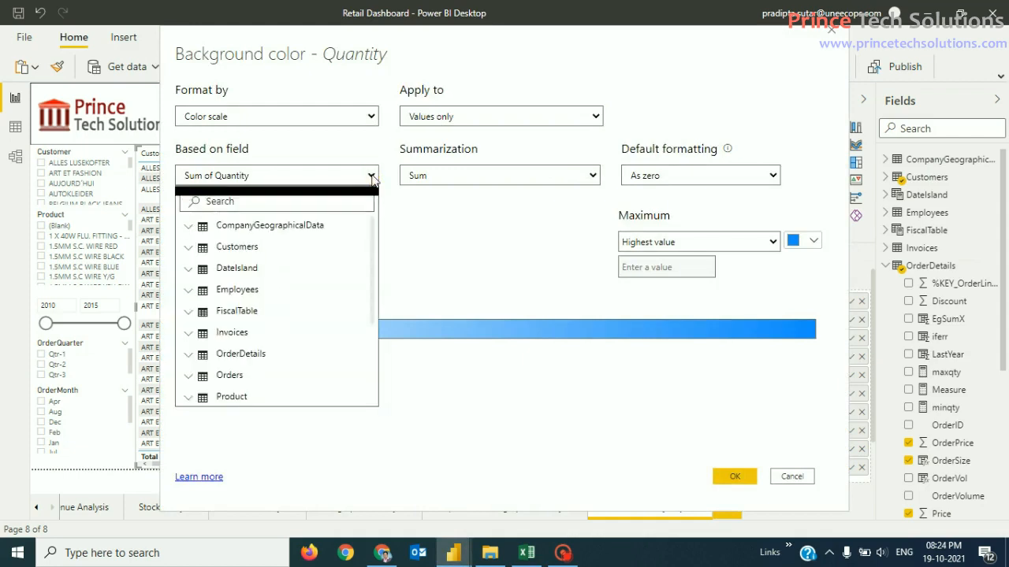
left_click(189, 358)
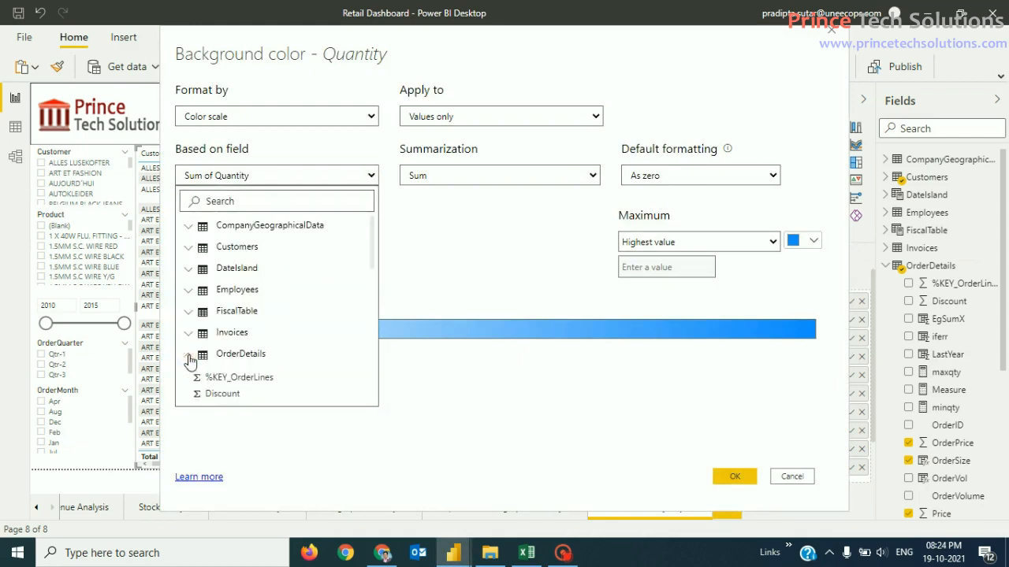
scroll(268, 363, "down", 3)
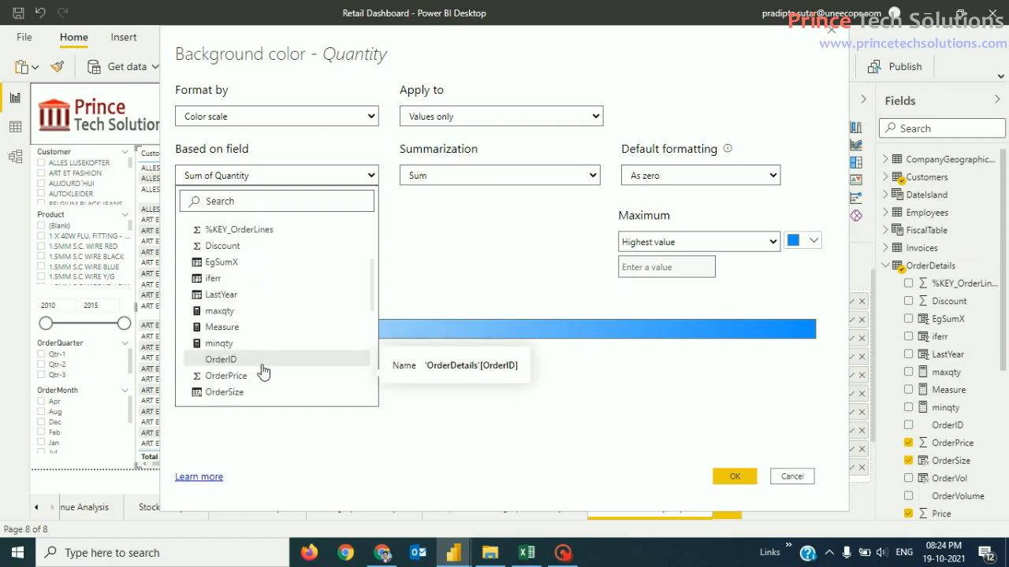
scroll(260, 346, "down", 5)
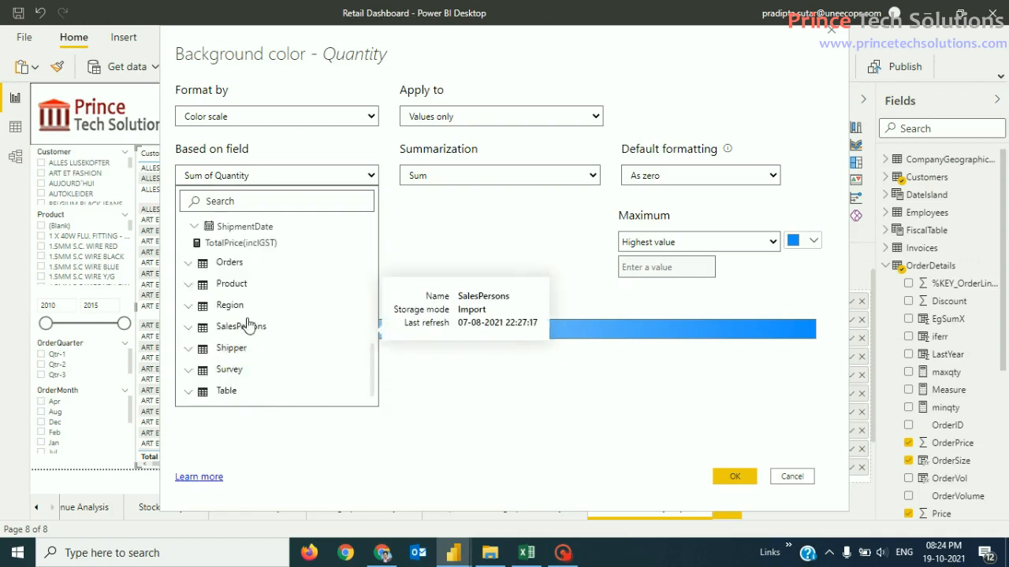
scroll(246, 325, "down", 1)
scroll(248, 350, "up", 3)
scroll(252, 376, "down", 3)
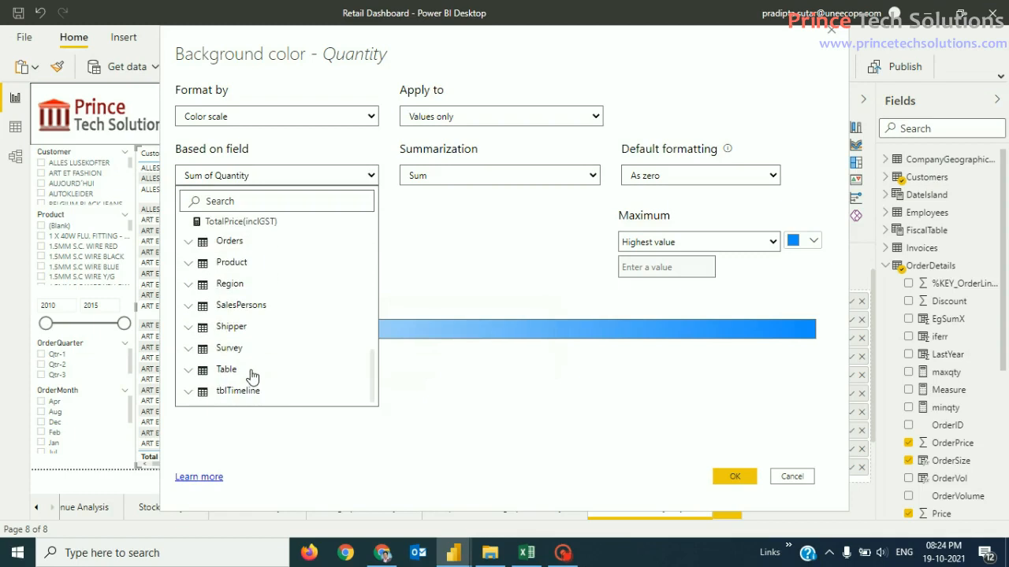
scroll(227, 296, "up", 3)
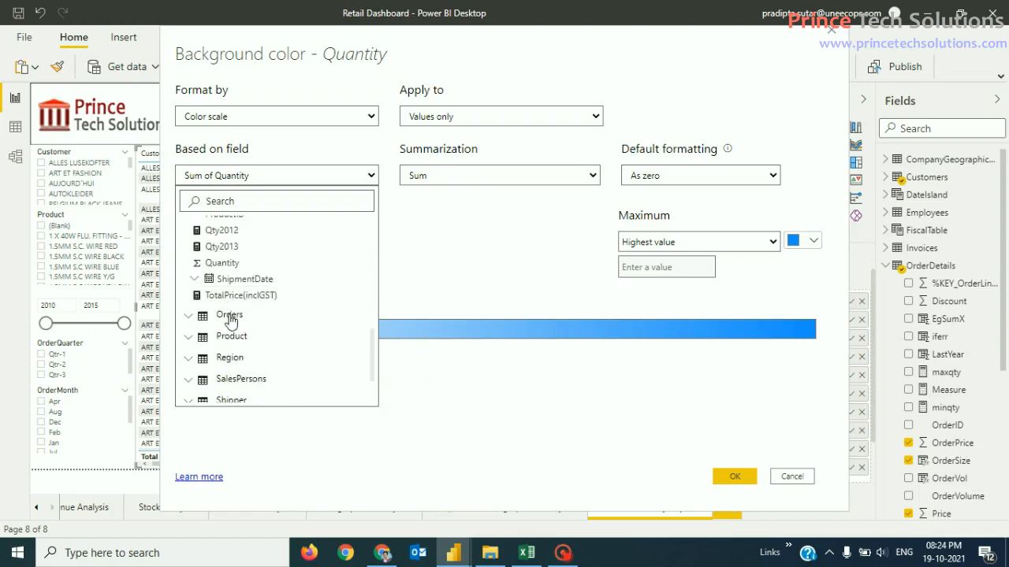
left_click(238, 265)
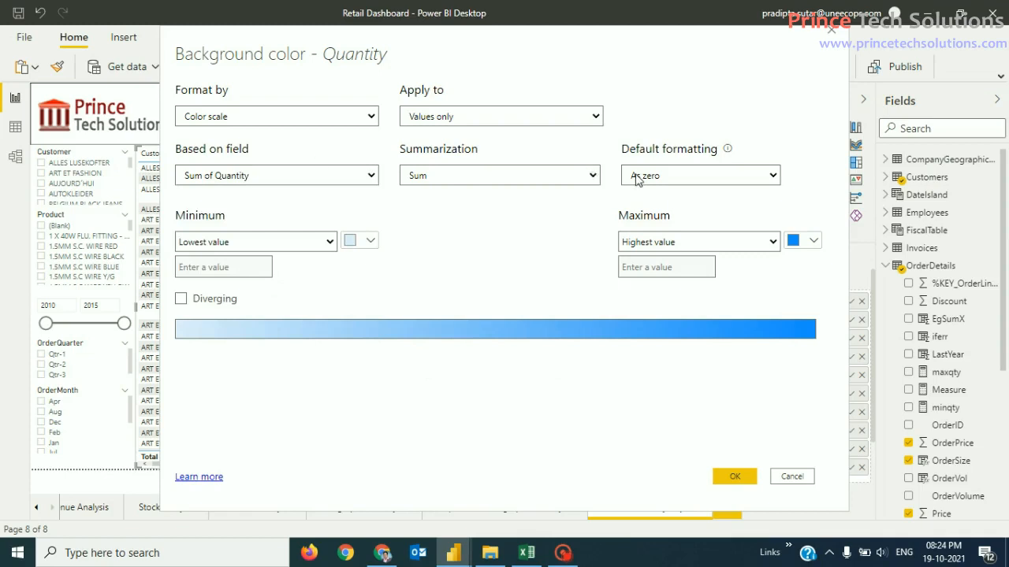
Step: Keep Sum as the summarization and set blank values' Default formatting to Specific color
left_click(589, 178)
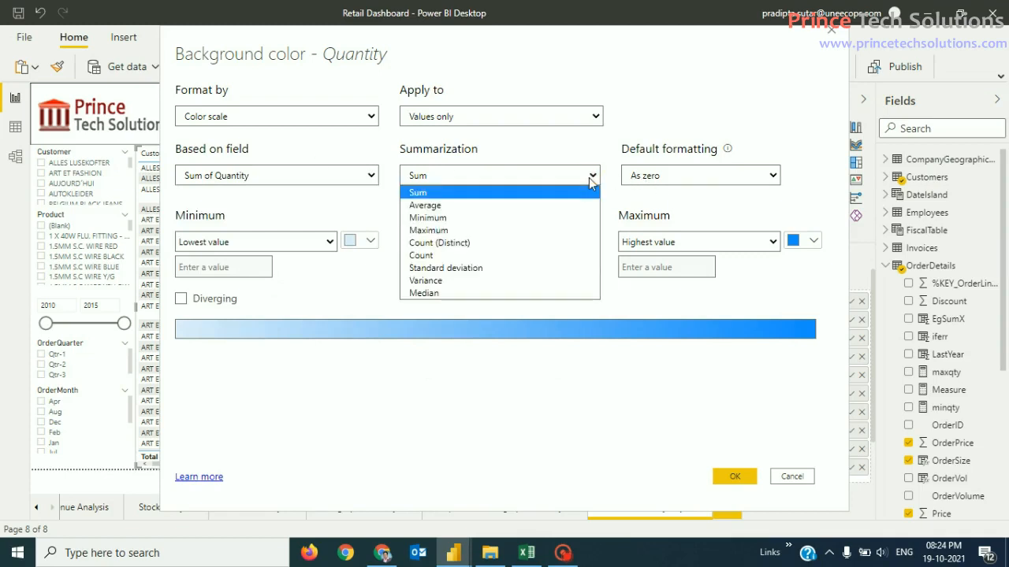
left_click(588, 178)
left_click(773, 176)
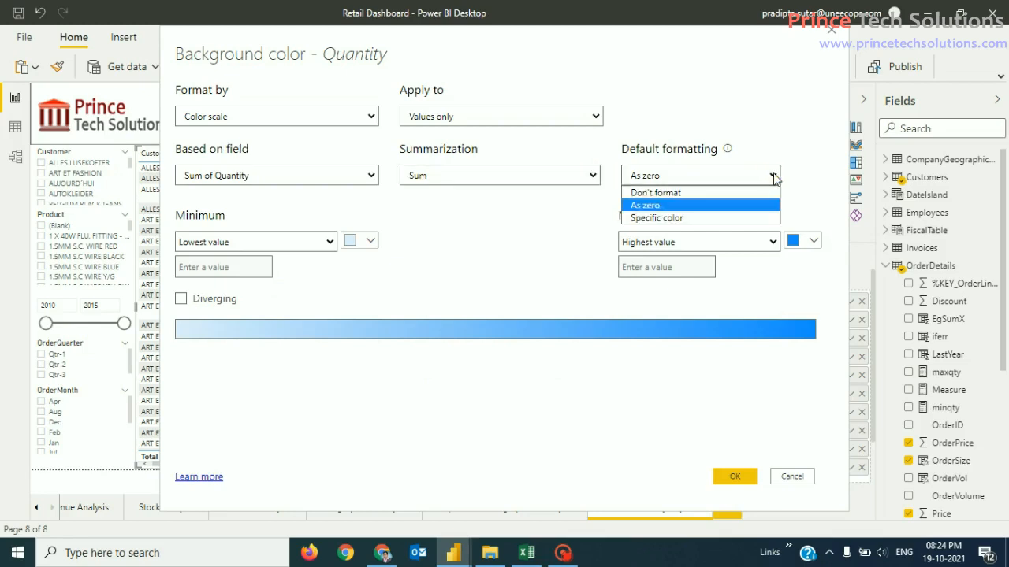
left_click(754, 225)
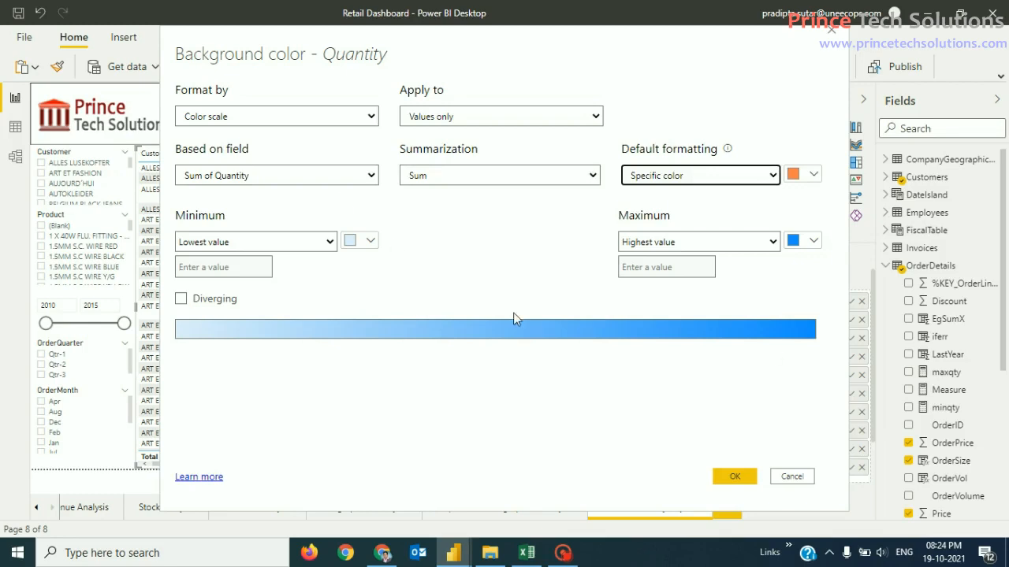
left_click(371, 176)
left_click(367, 176)
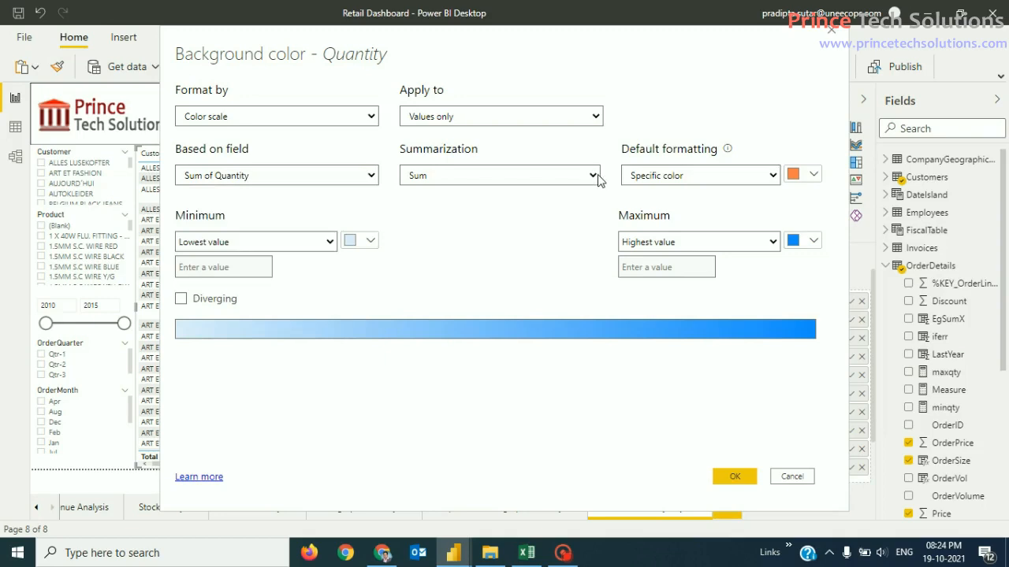
left_click(595, 119)
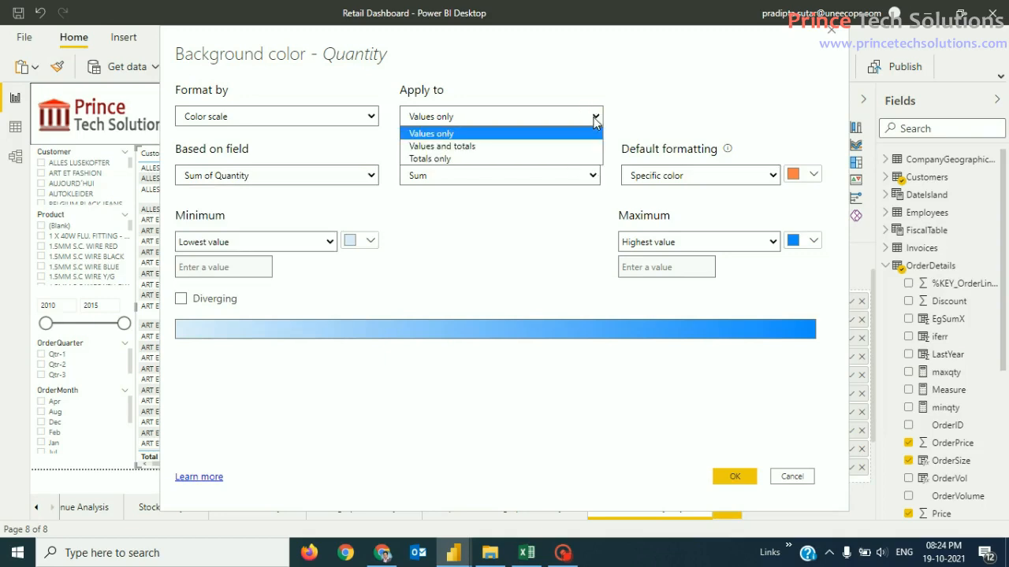
left_click(686, 122)
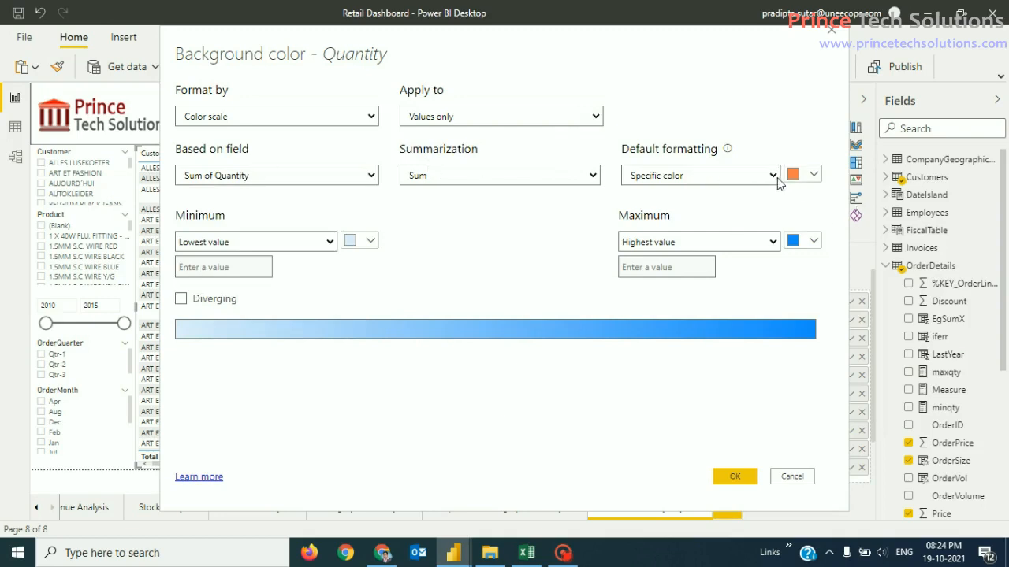
Step: Try the scale Minimum options, switching between Lowest value and Custom
left_click(321, 246)
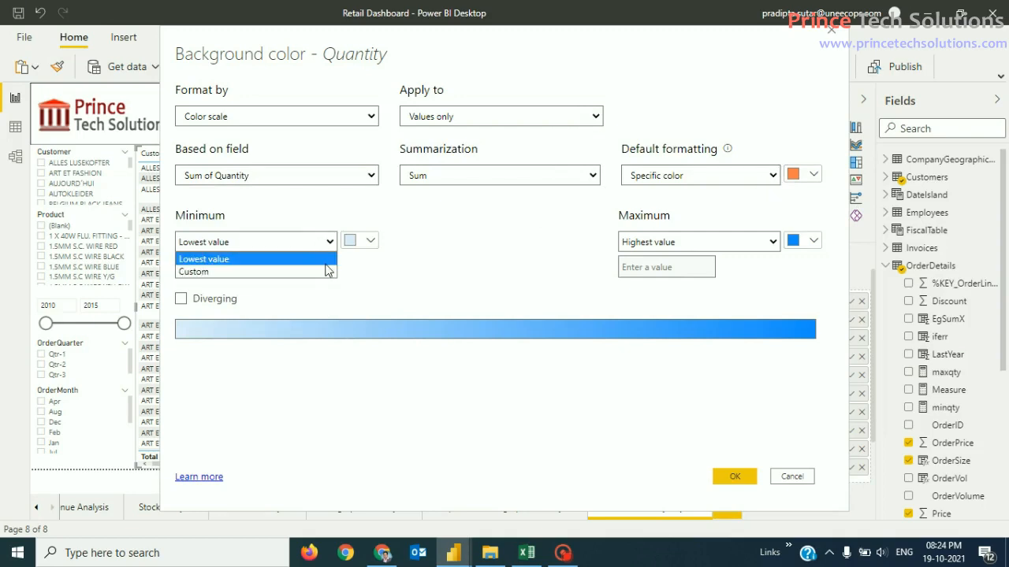
left_click(464, 271)
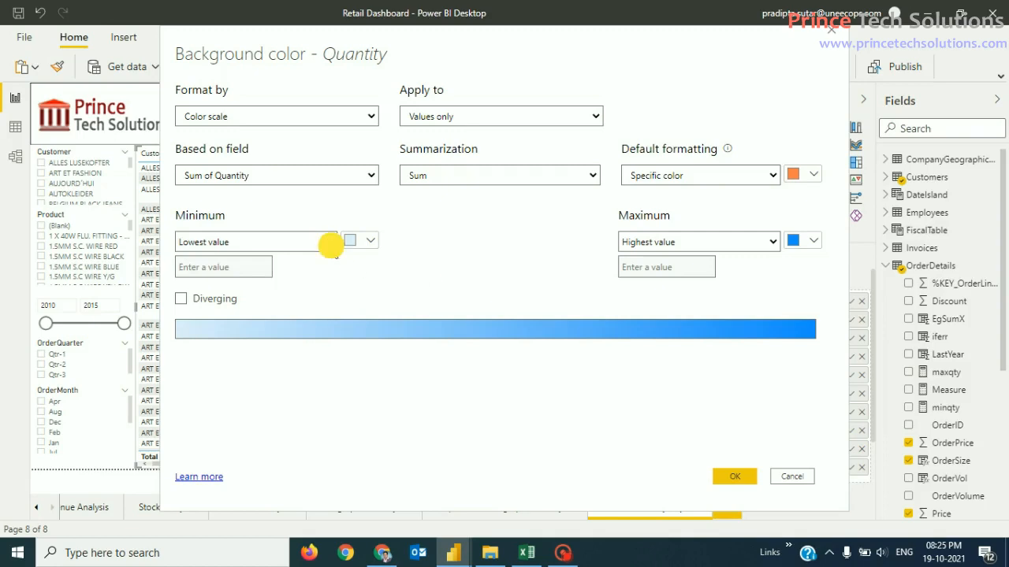
left_click(331, 246)
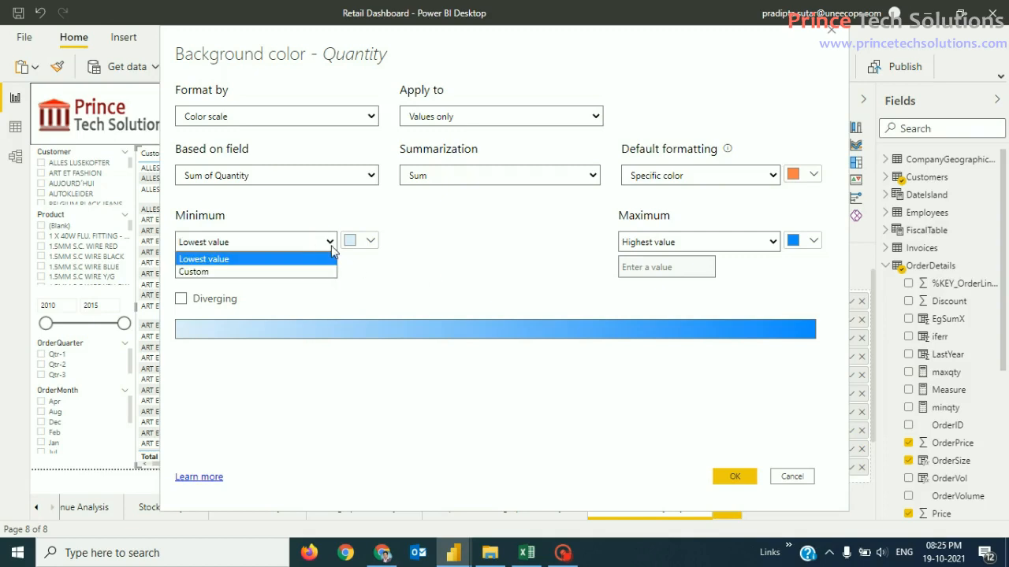
left_click(299, 271)
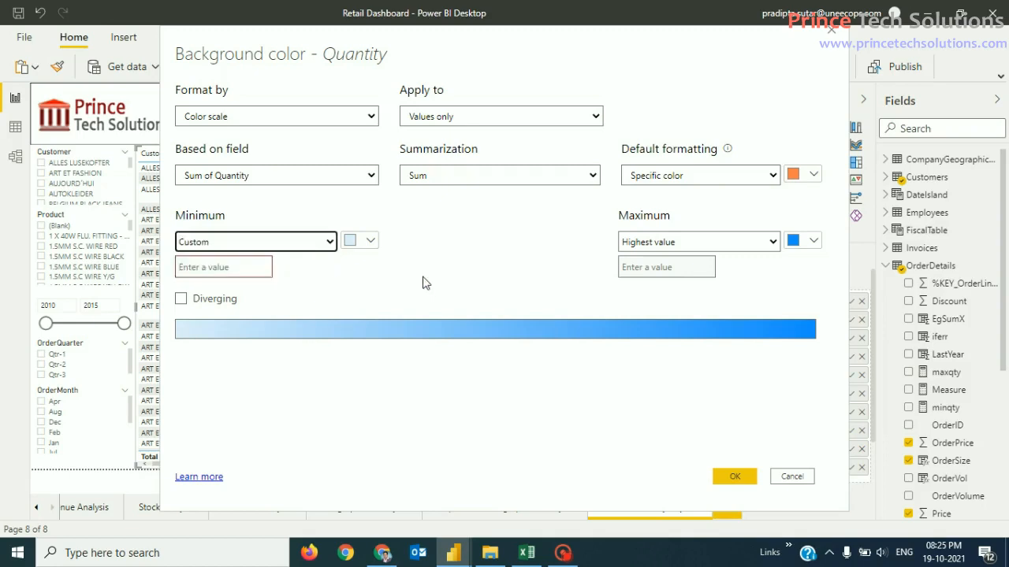
left_click(228, 268)
left_click(498, 277)
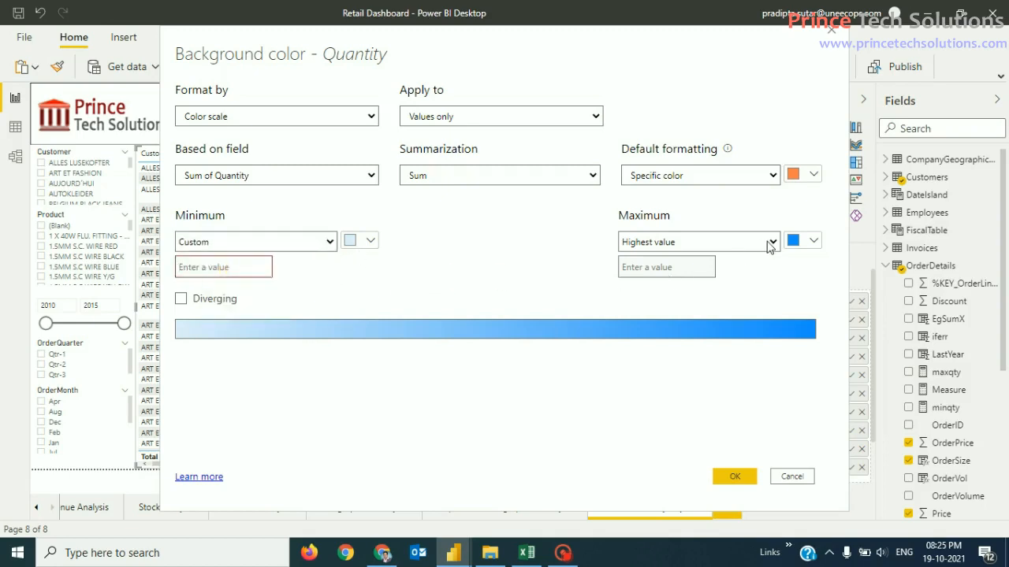
left_click(328, 242)
left_click(253, 259)
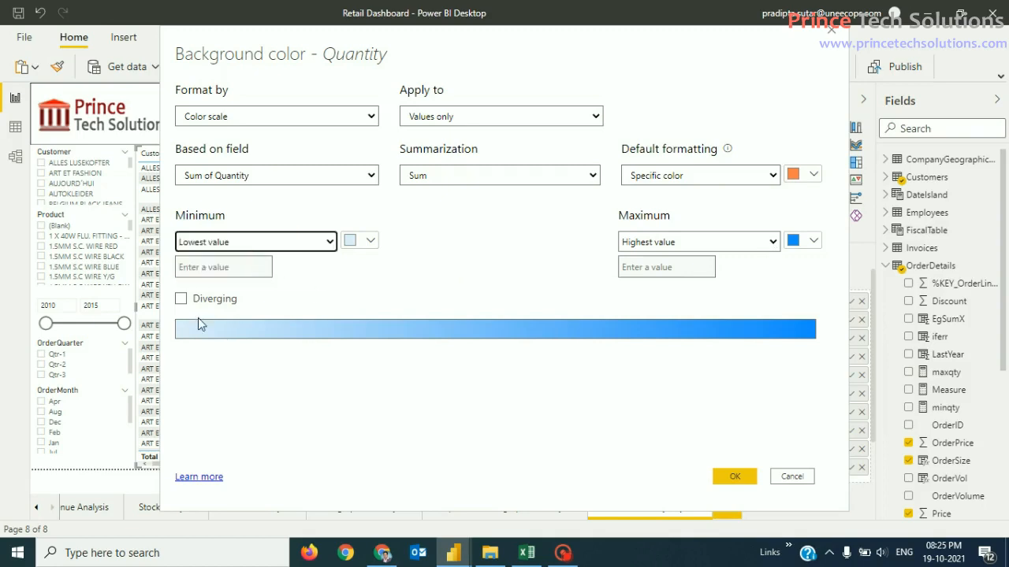
left_click(208, 272)
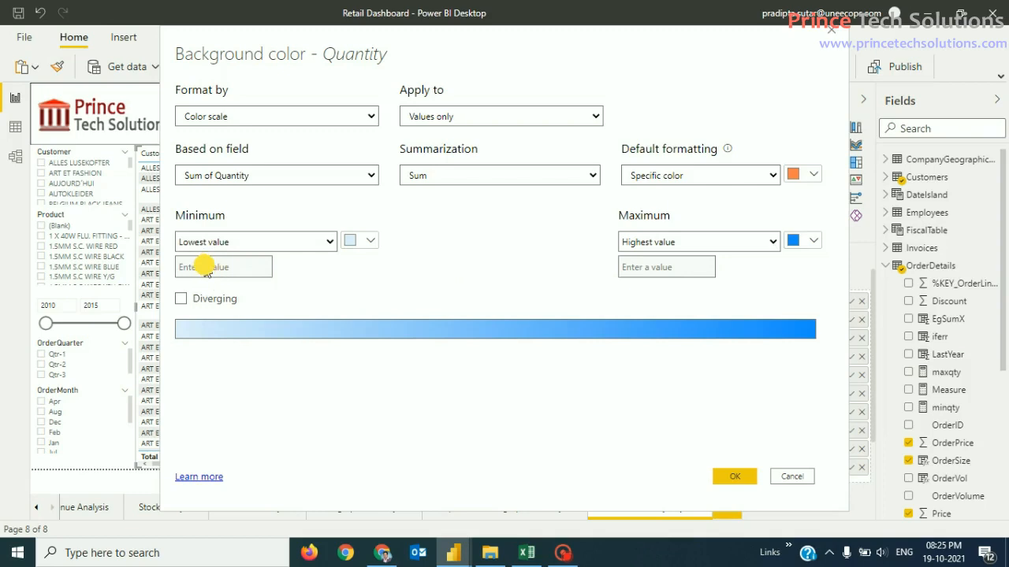
left_click(223, 268)
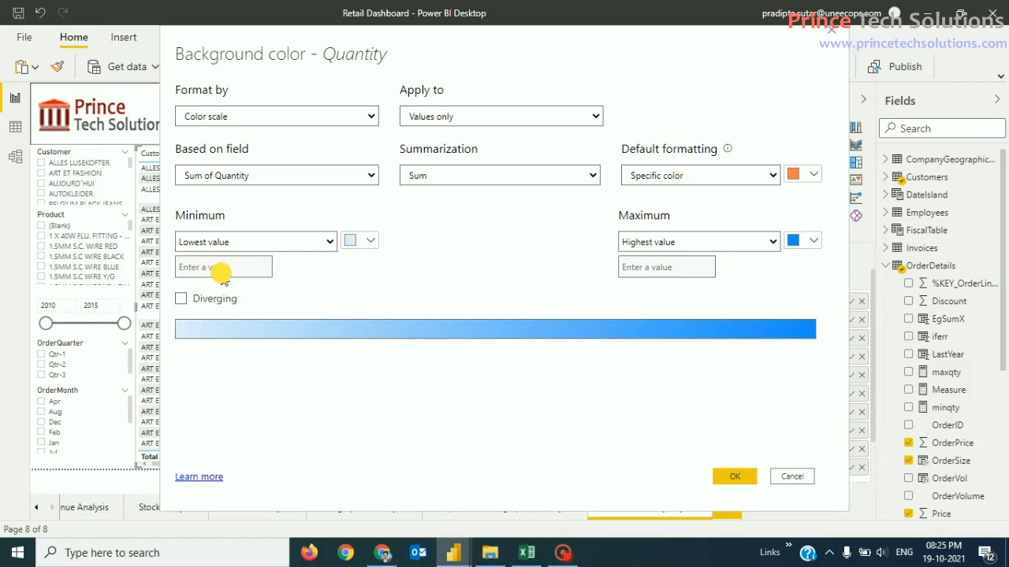
Step: Set a custom Minimum of 1 and Maximum of 10, with Default formatting set to Don't format
left_click(717, 249)
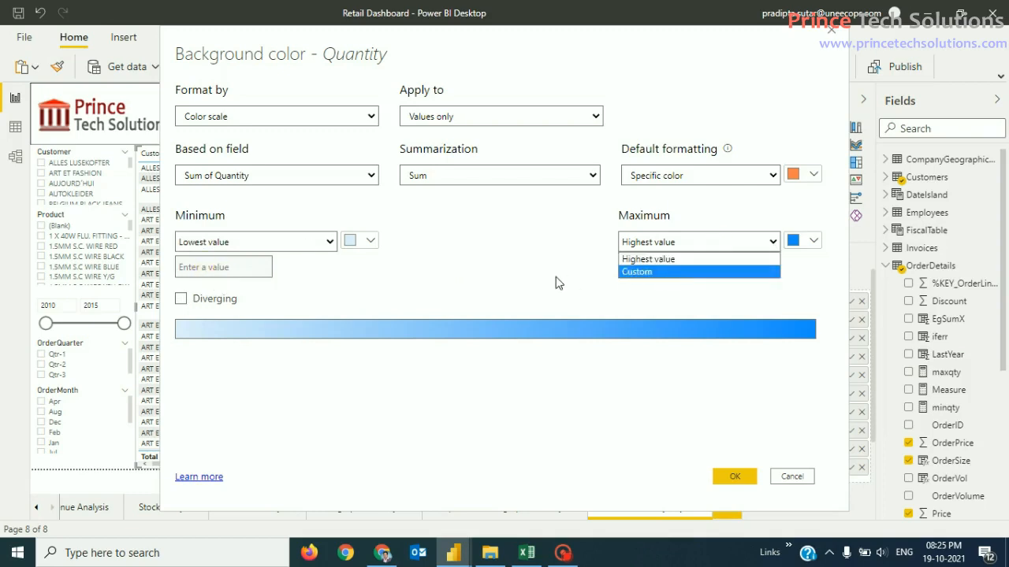
left_click(486, 269)
left_click(683, 243)
left_click(661, 271)
left_click(230, 271)
type("0")
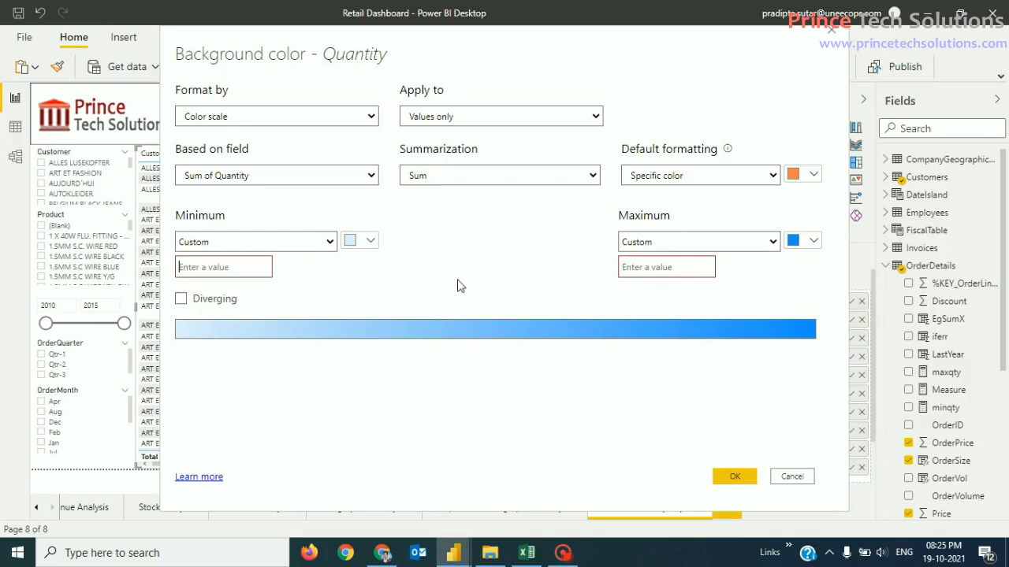
left_click(669, 267)
type("1")
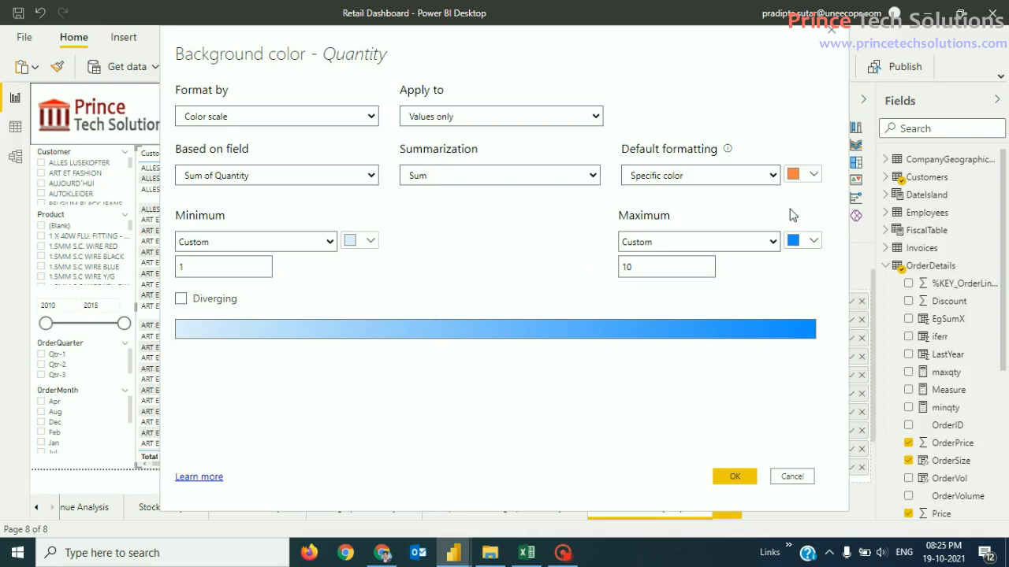
left_click(770, 177)
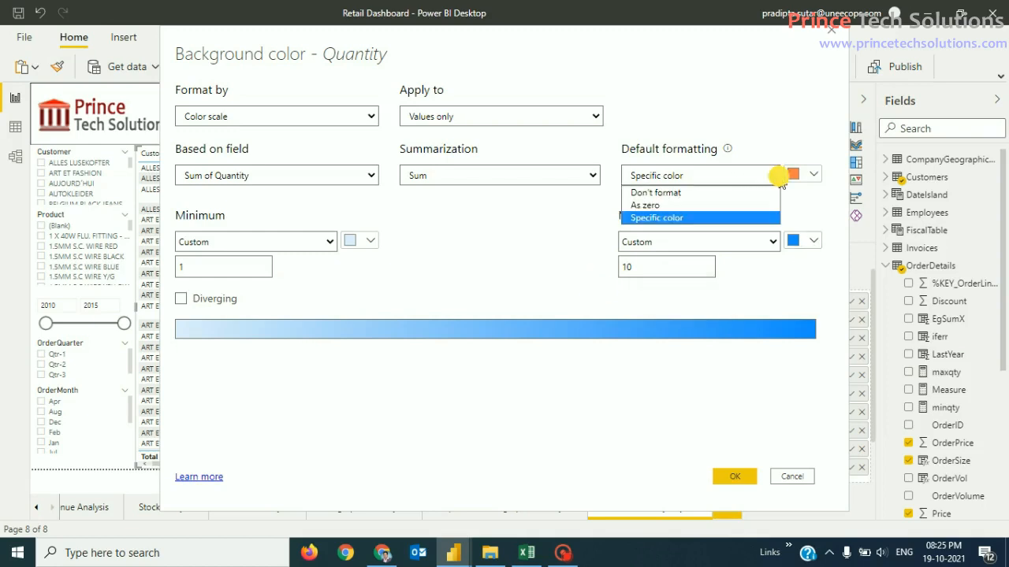
left_click(753, 192)
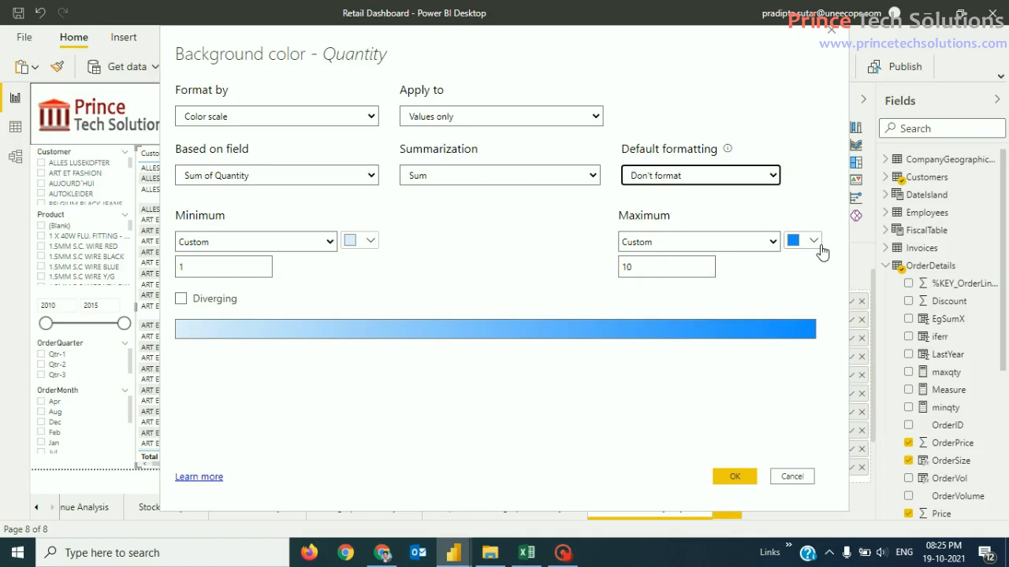
Step: Make both scale ends red, then mix a custom bright red (#F60000) for the Minimum
left_click(371, 243)
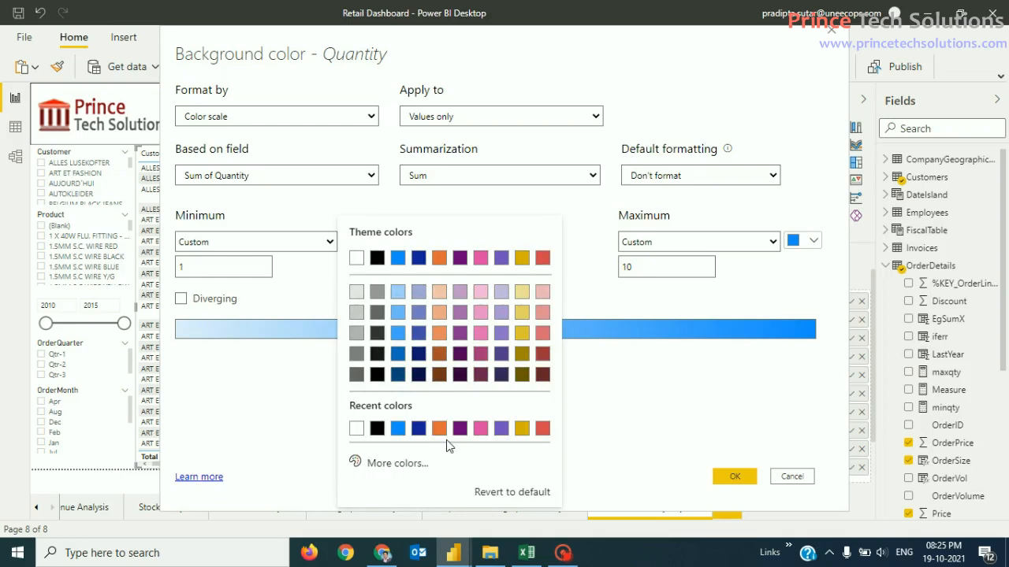
left_click(542, 428)
left_click(808, 241)
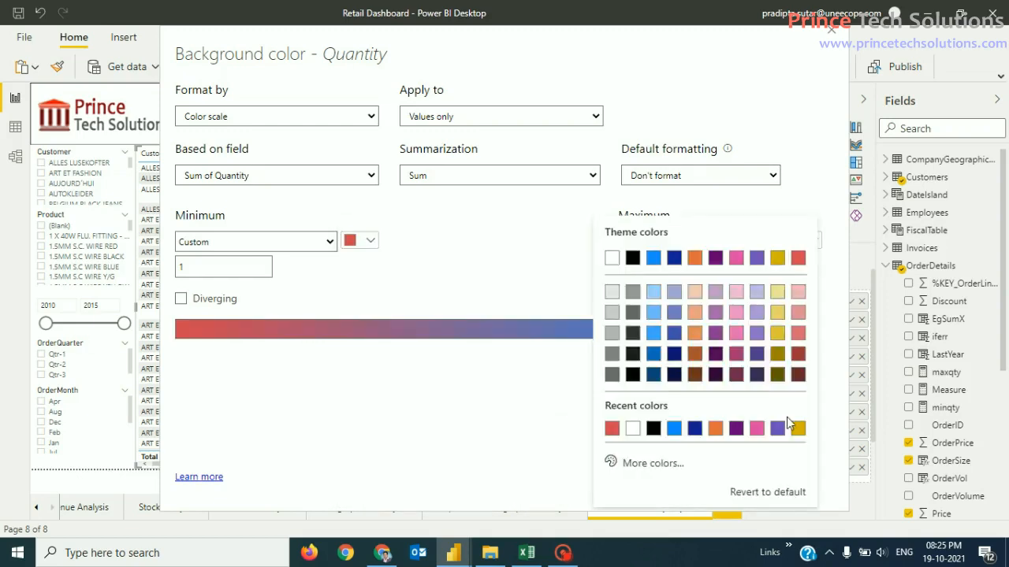
left_click(614, 431)
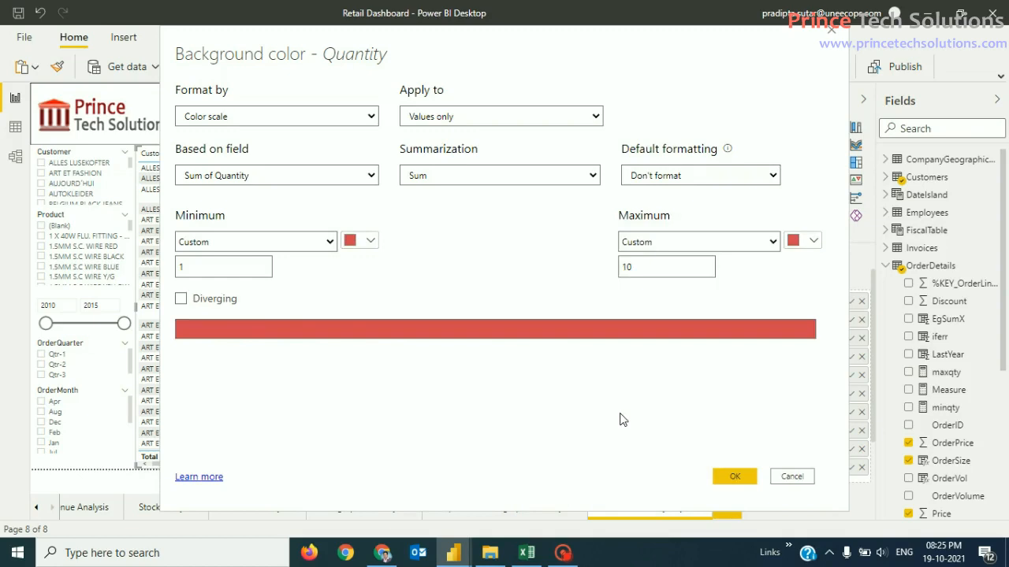
left_click(368, 241)
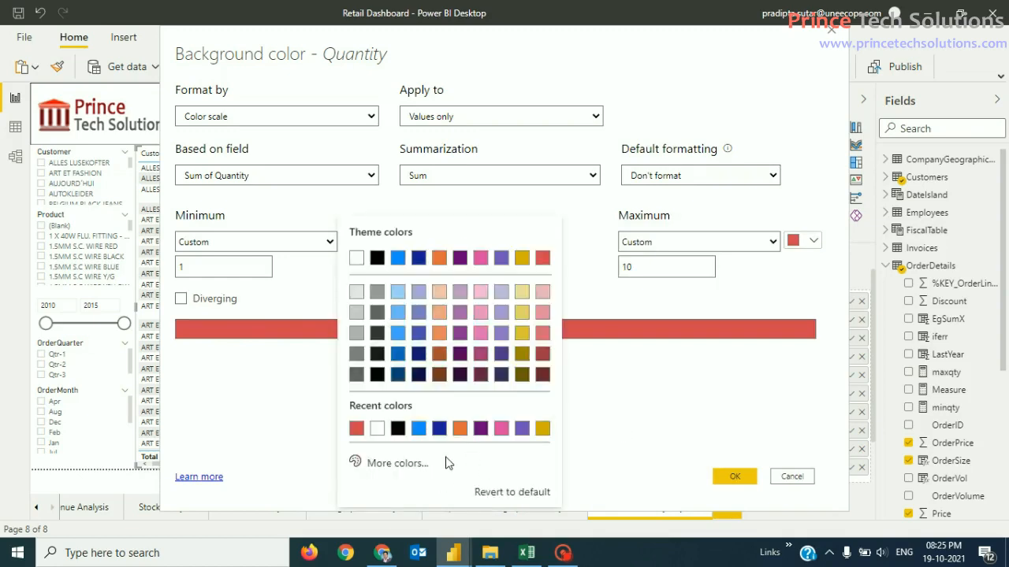
left_click(410, 465)
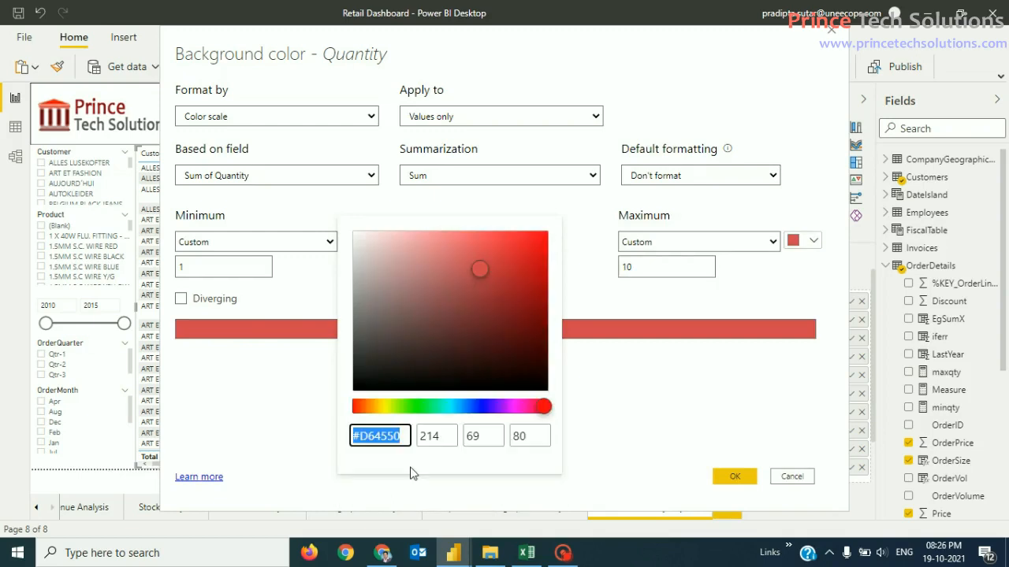
left_click(354, 407)
left_click_drag(480, 261, 547, 234)
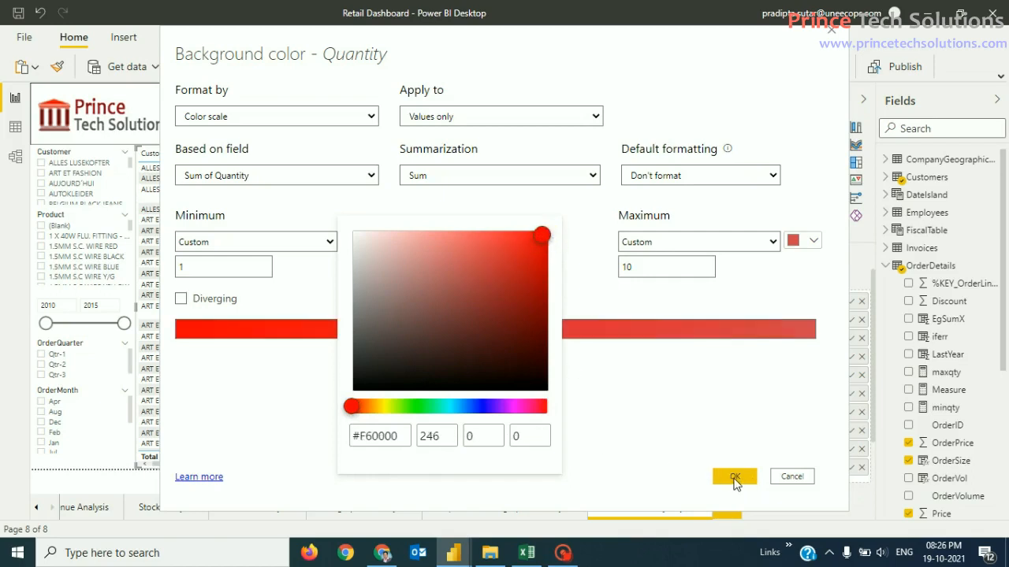
left_click(664, 402)
Step: Apply the bright red to both the Minimum and Maximum colours
left_click(365, 240)
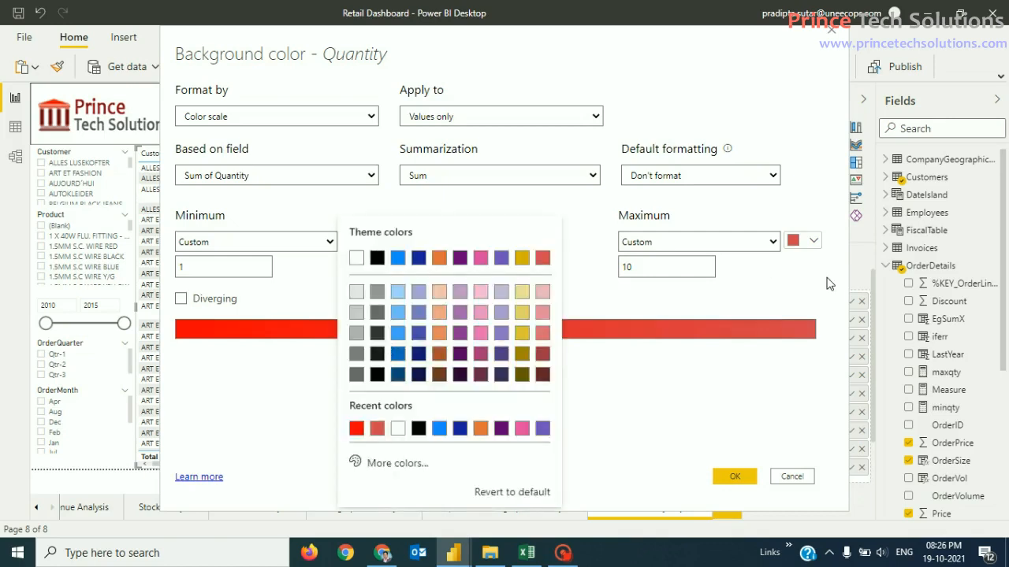
left_click(357, 428)
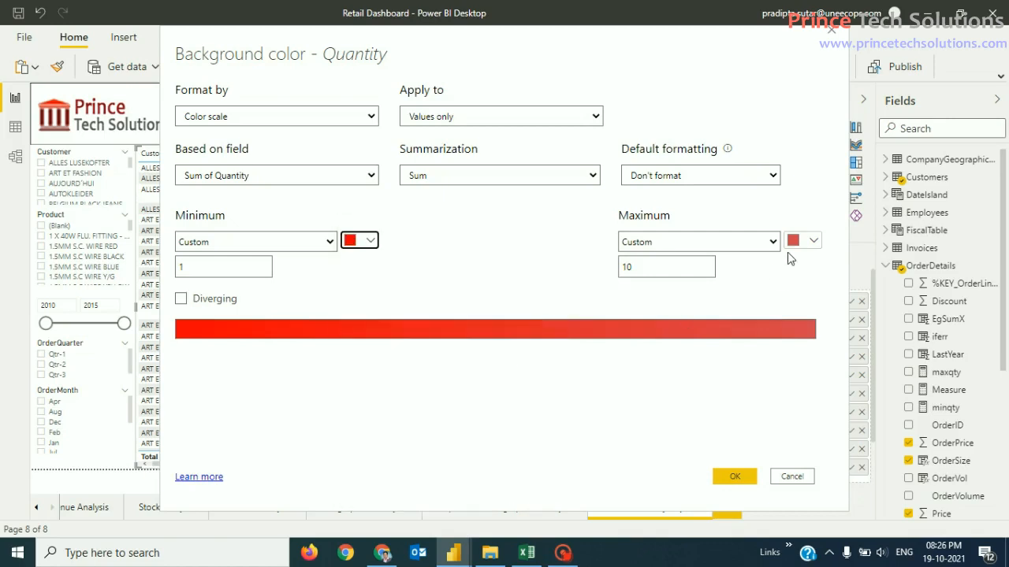
left_click(800, 241)
left_click(609, 427)
left_click(514, 423)
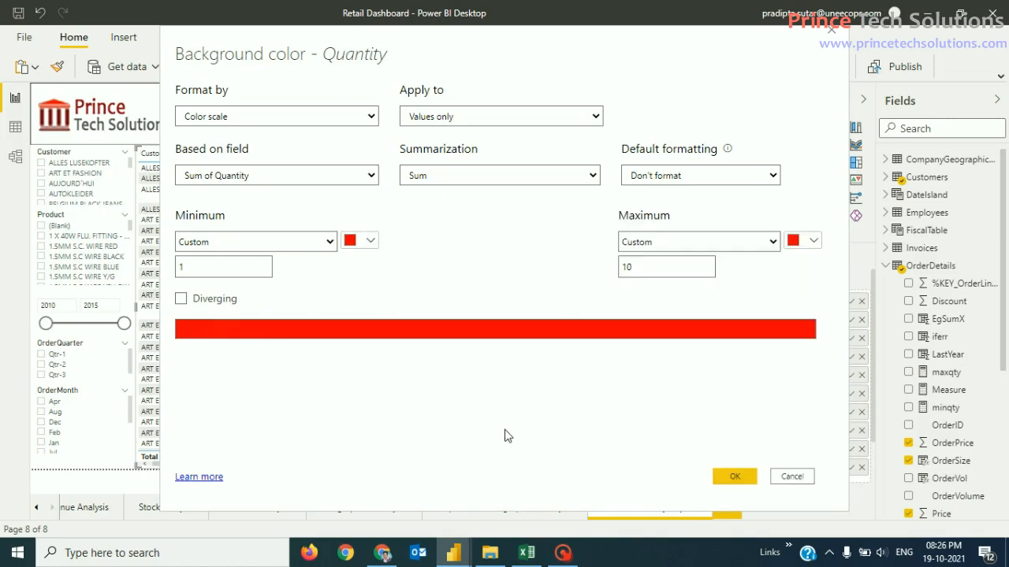
Step: Keep Default formatting as Don't format and apply the rule to the table
left_click(733, 180)
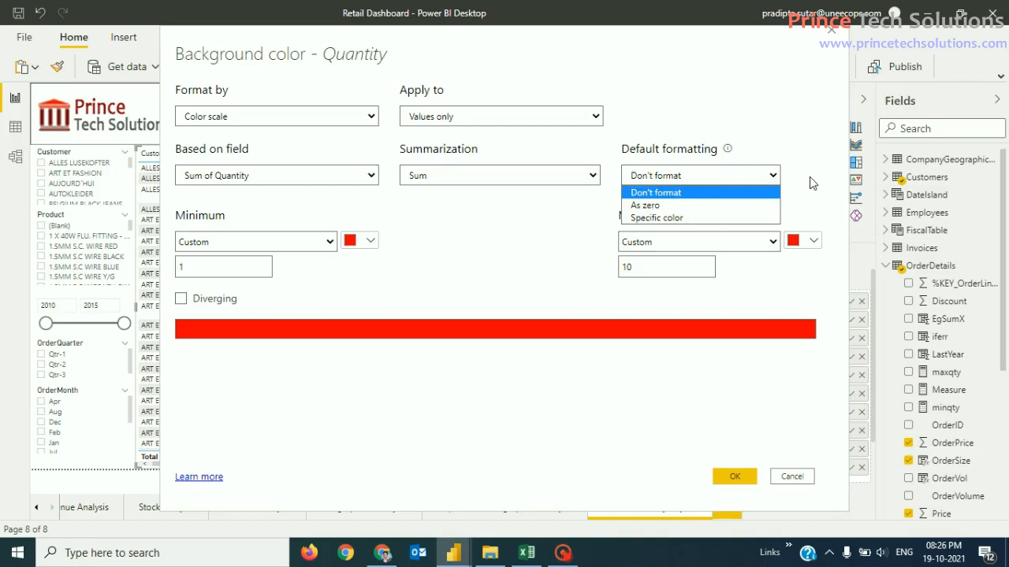
left_click(738, 219)
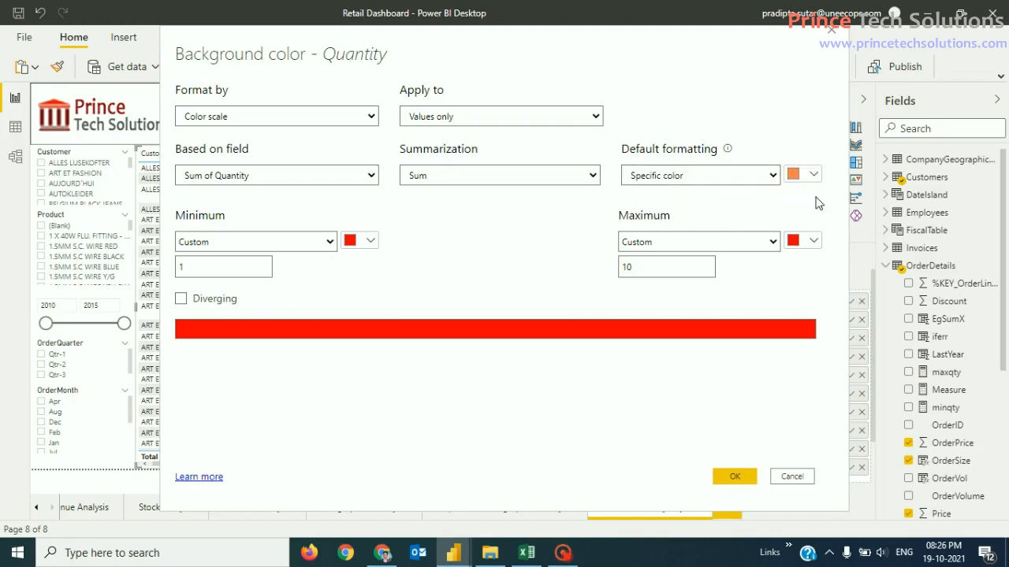
left_click(773, 179)
left_click(768, 177)
left_click(769, 177)
left_click(745, 192)
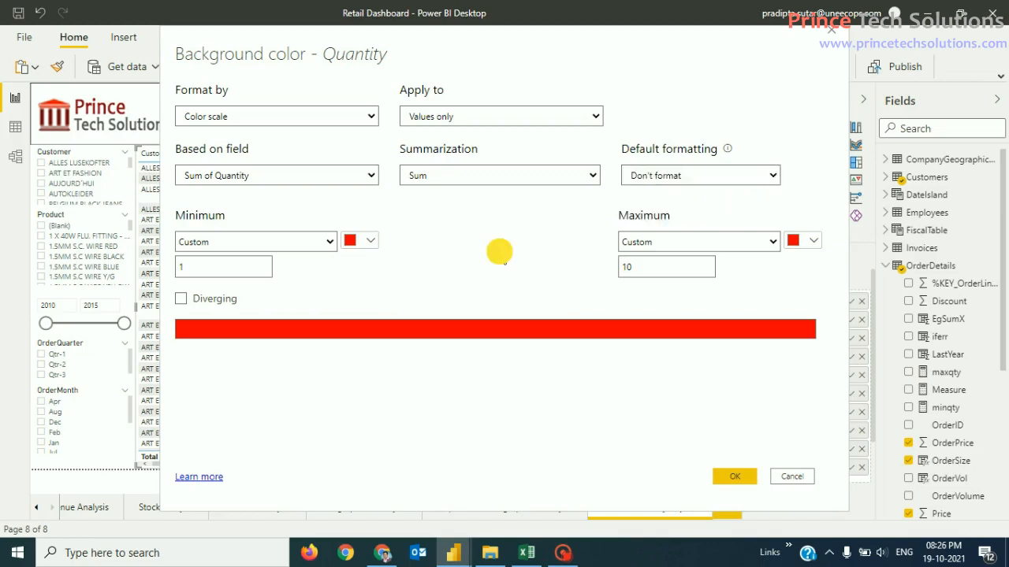
left_click(735, 479)
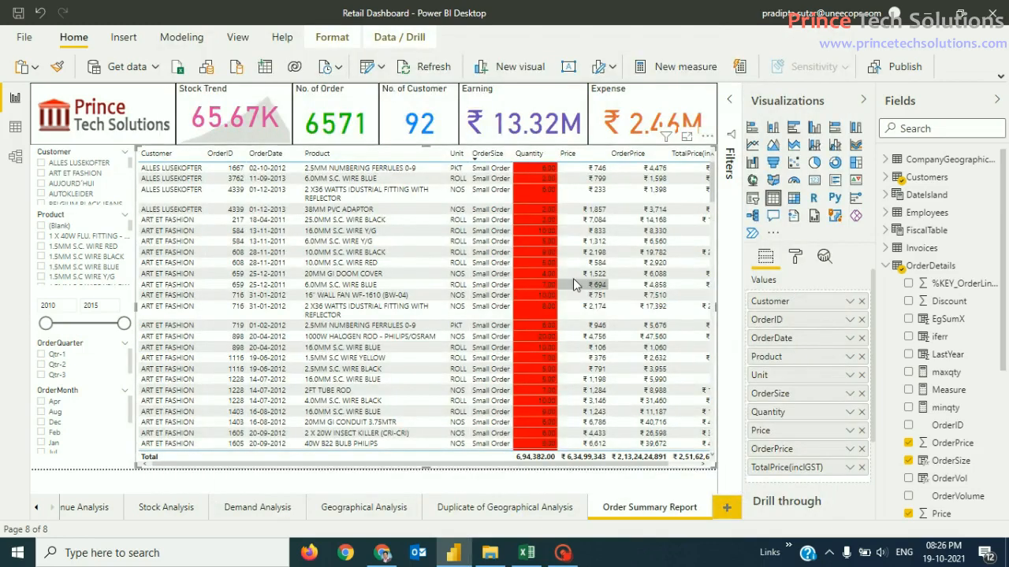
Step: Scroll through the red Quantity cells, then sort the table by OrderID ascending
scroll(619, 314, "down", 10)
scroll(620, 319, "down", 10)
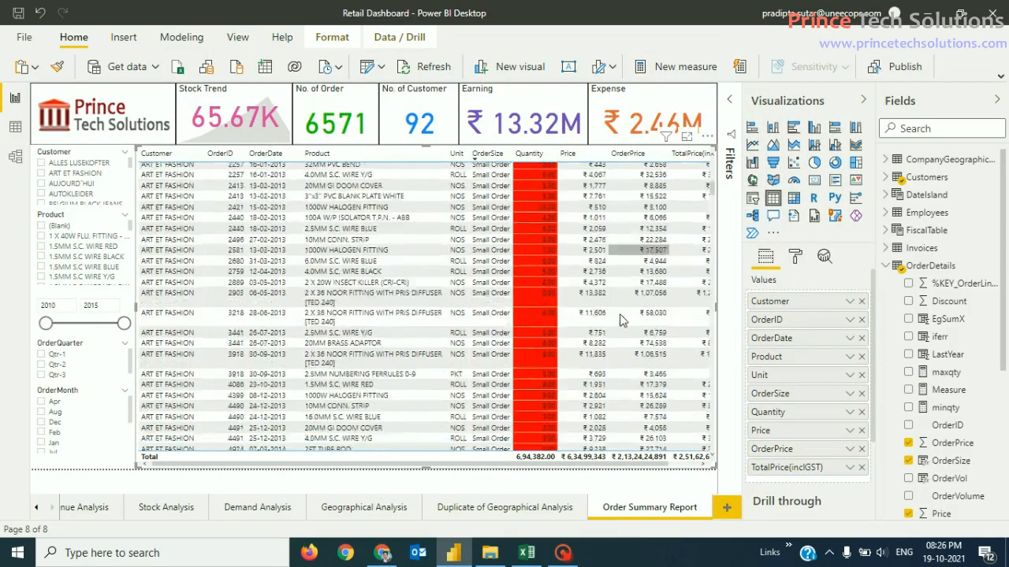
scroll(619, 319, "down", 10)
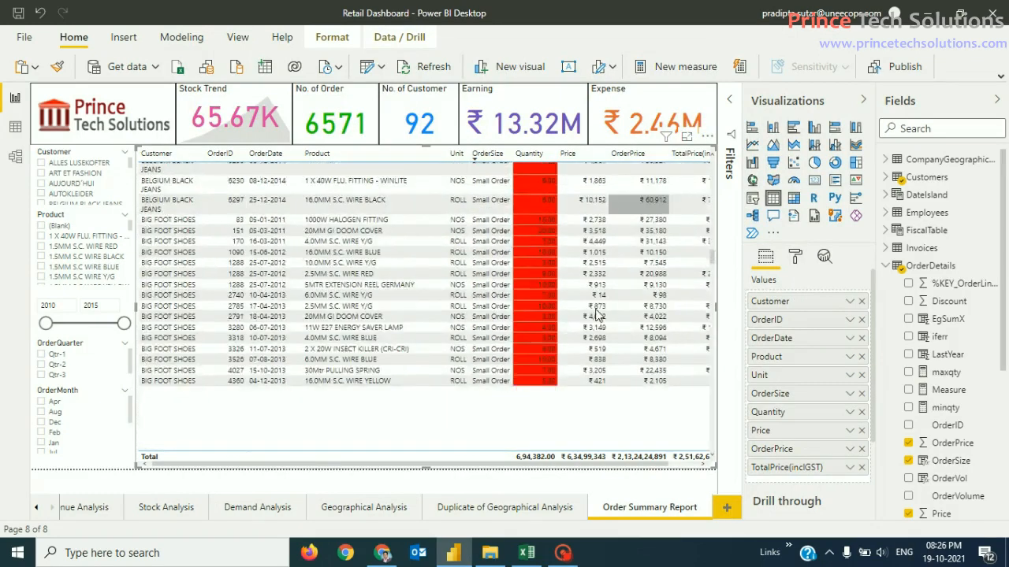
left_click_drag(713, 267, 714, 158)
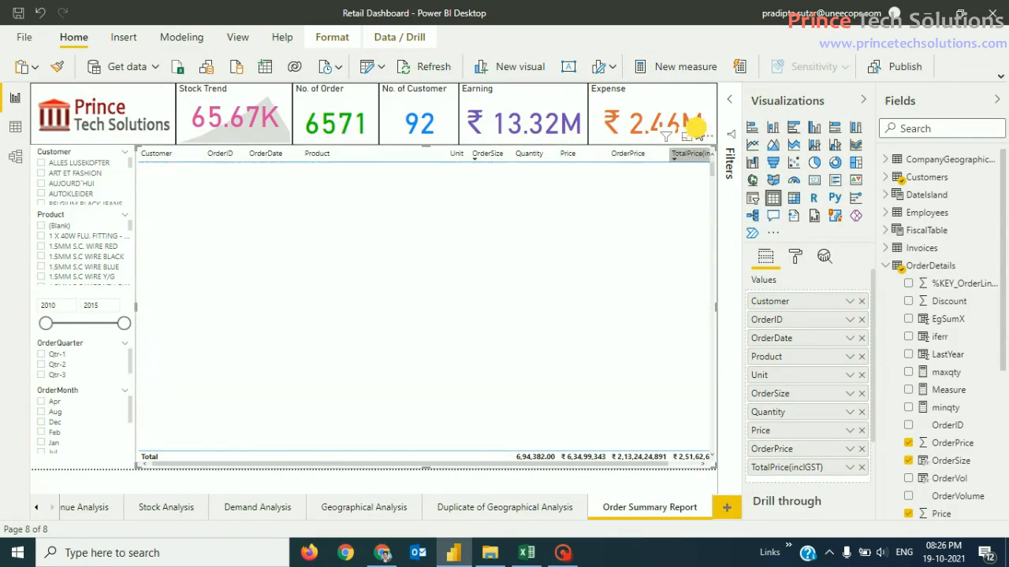
left_click(227, 171)
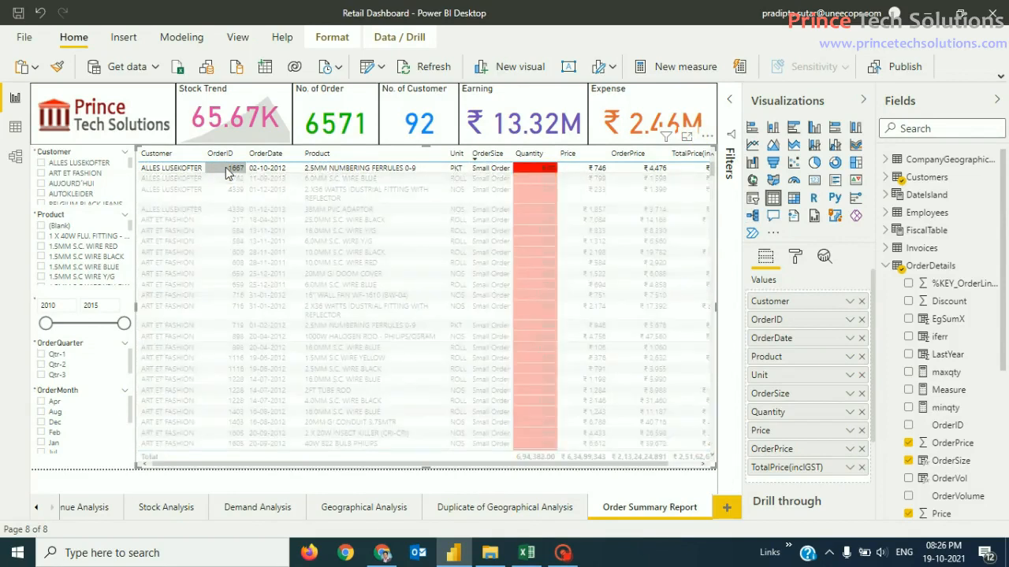
left_click(223, 154)
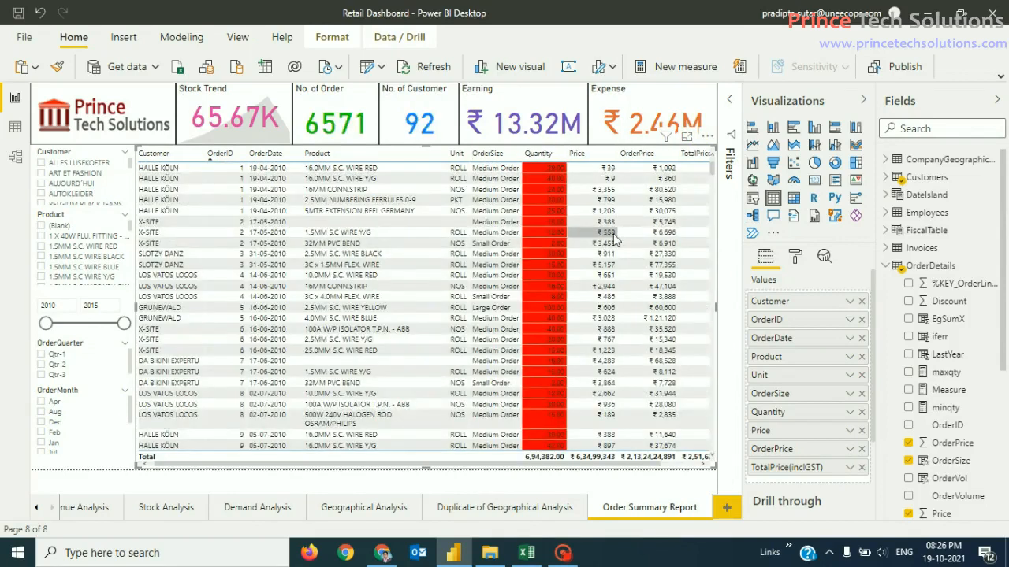
mouse_move(712, 164)
left_mouse_down()
mouse_move(710, 361)
mouse_move(715, 150)
left_mouse_up()
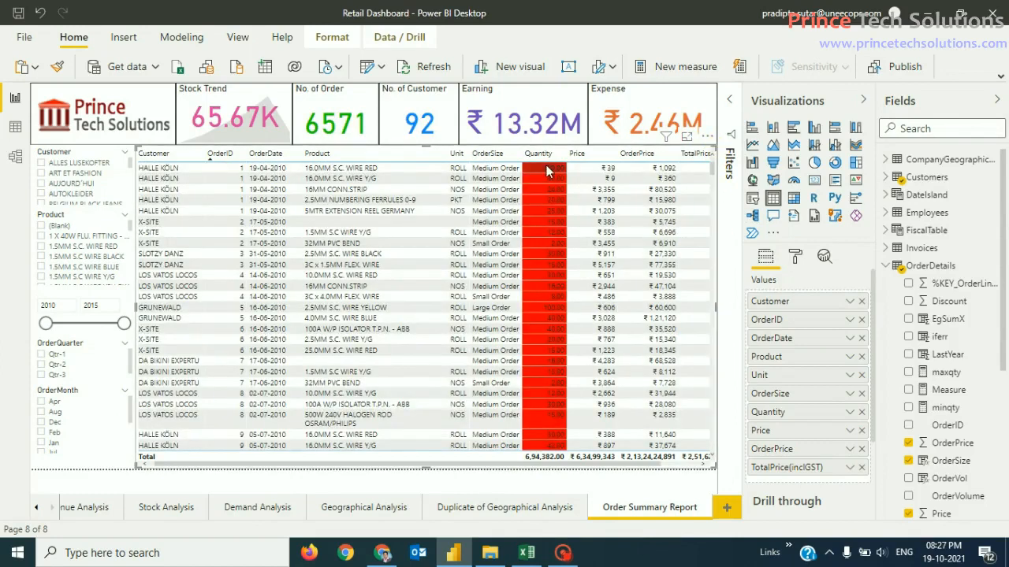
Step: Reopen Quantity's Background color rule and switch Default formatting to Specific color
left_click(849, 413)
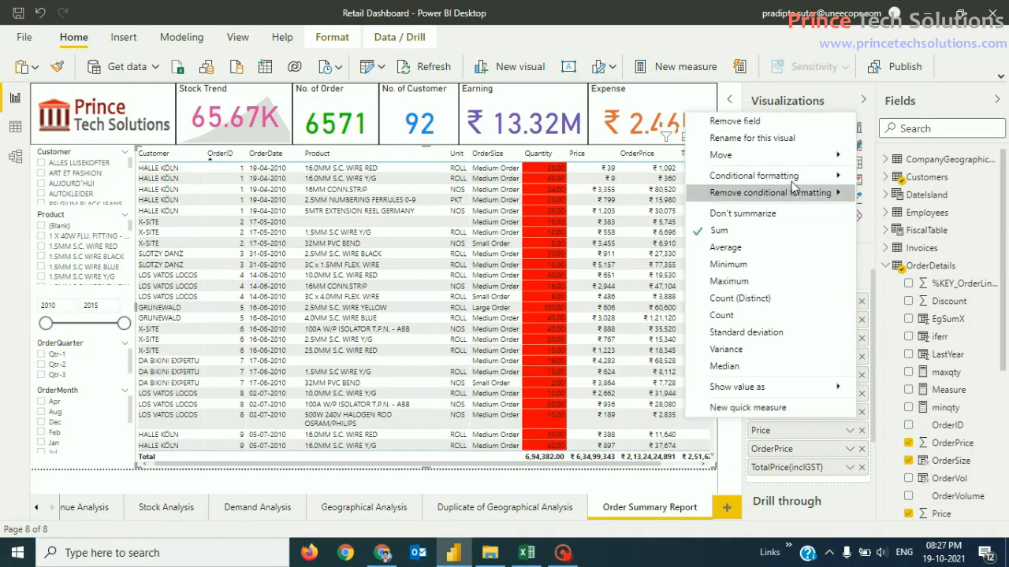
mouse_move(806, 182)
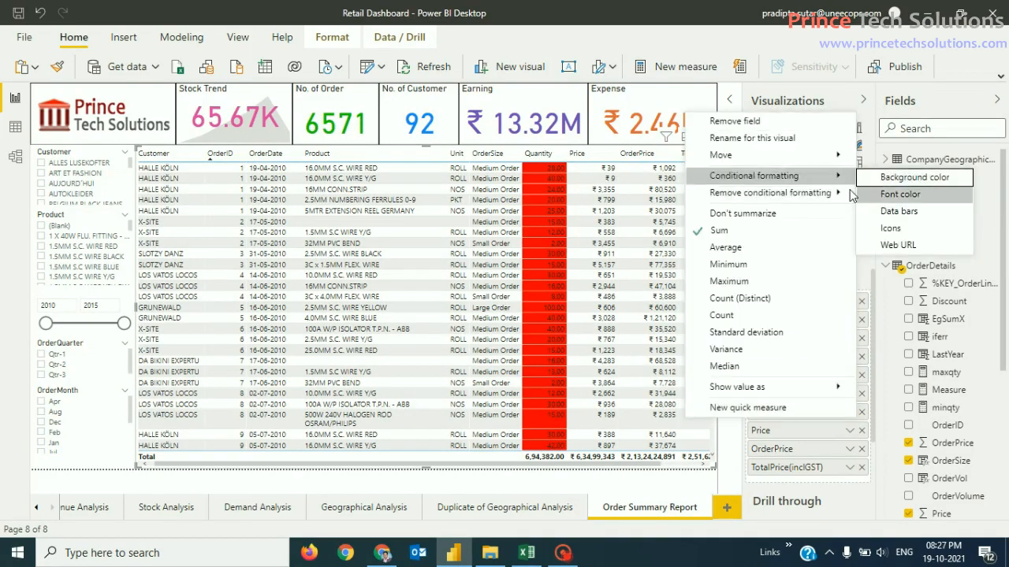
mouse_move(845, 197)
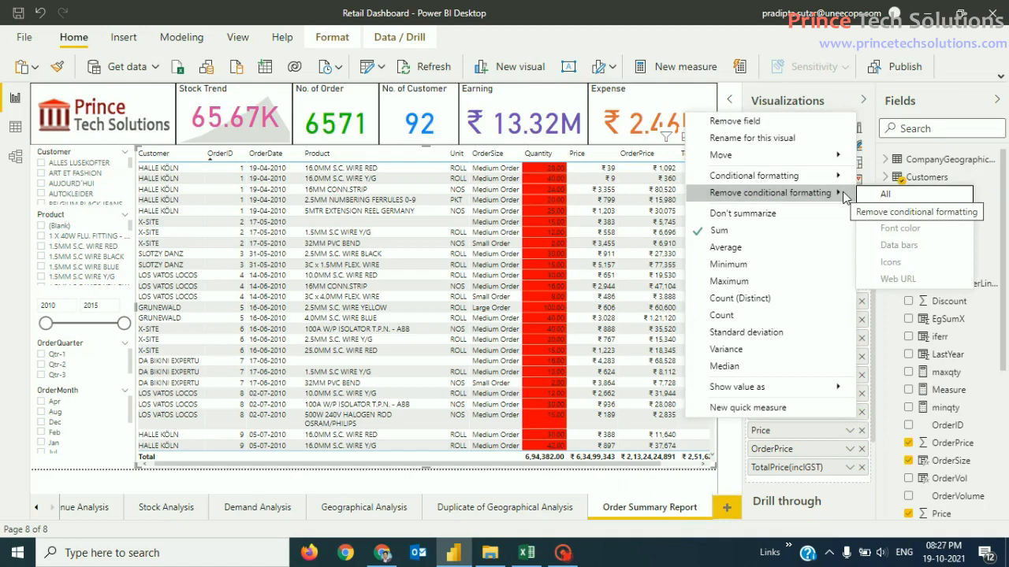
mouse_move(840, 176)
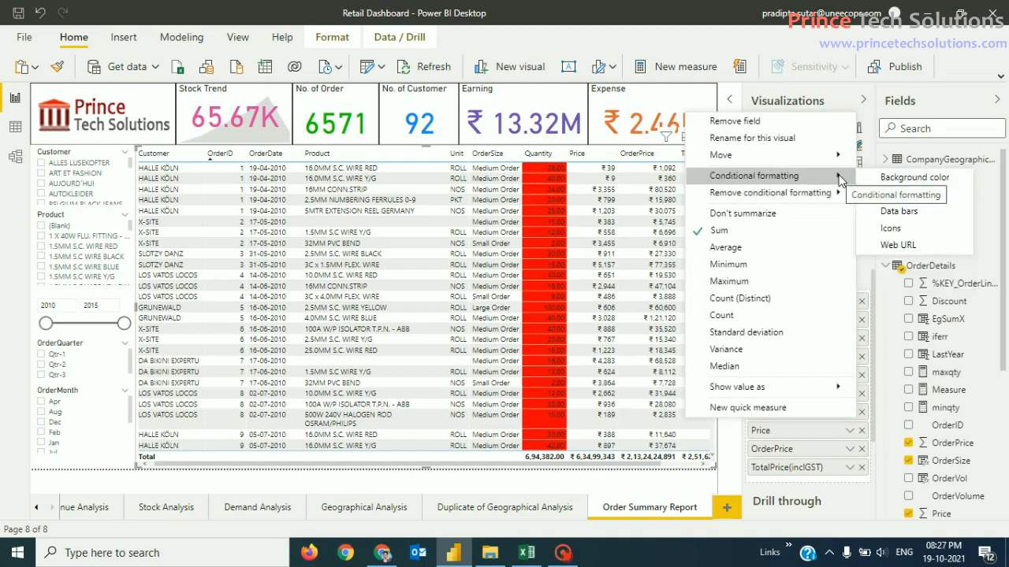
left_click(900, 179)
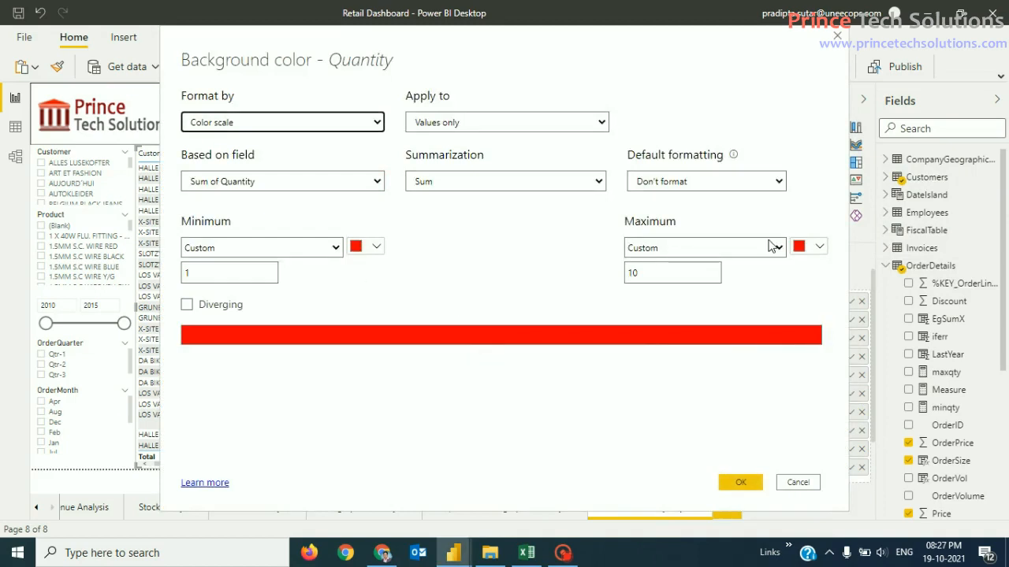
left_click(767, 183)
left_click(745, 224)
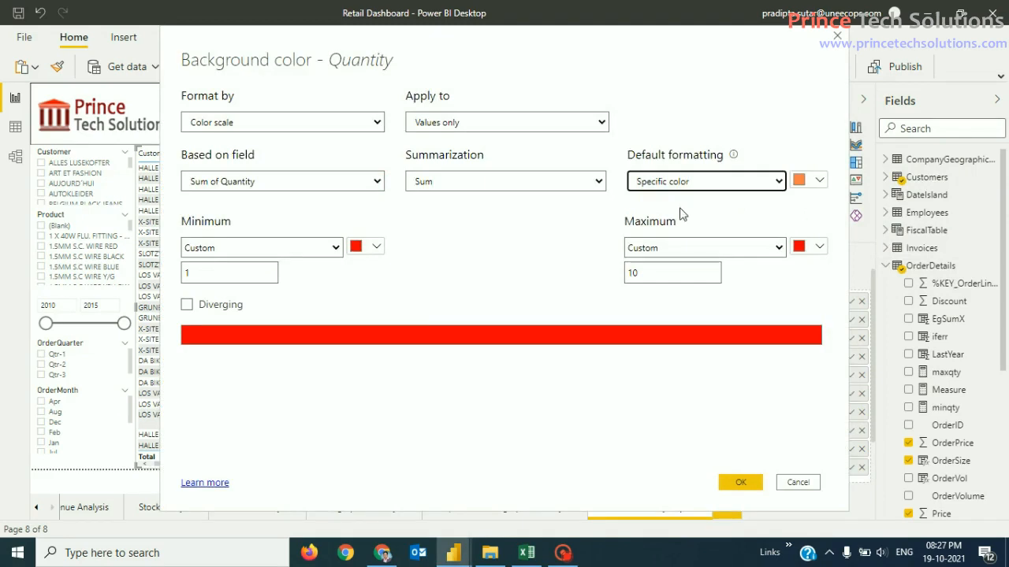
left_click(378, 186)
left_click(378, 185)
left_click(468, 216)
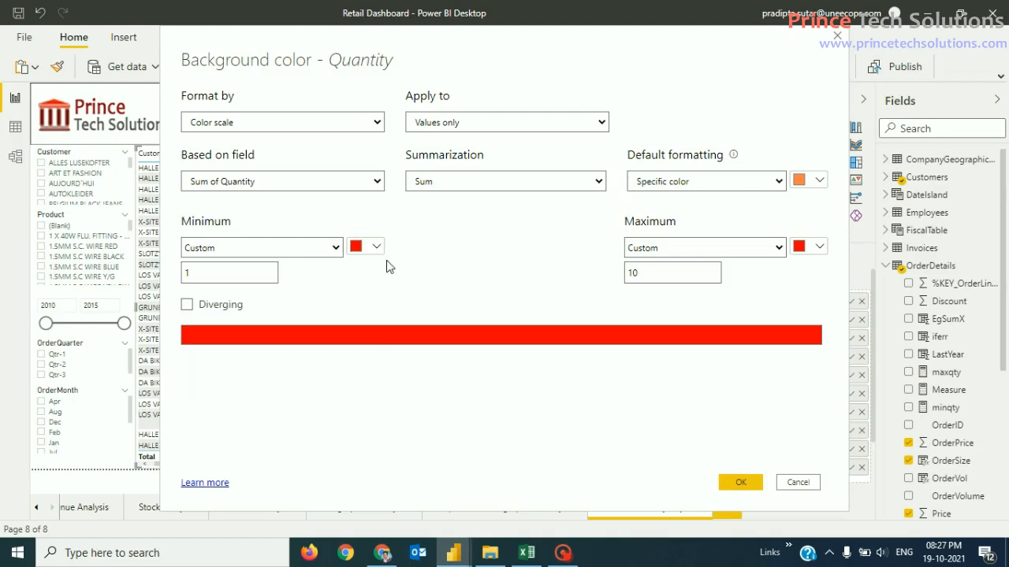
left_click(334, 249)
left_click(505, 243)
Step: Choose white (#ffffff) as the default background colour and apply the rule
left_click(822, 184)
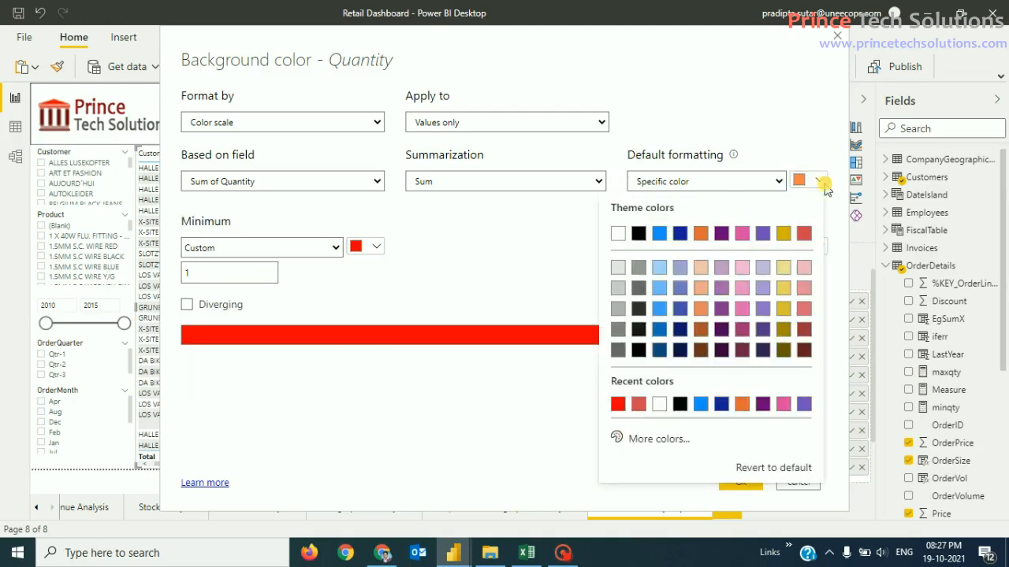
left_click(659, 411)
left_click(506, 416)
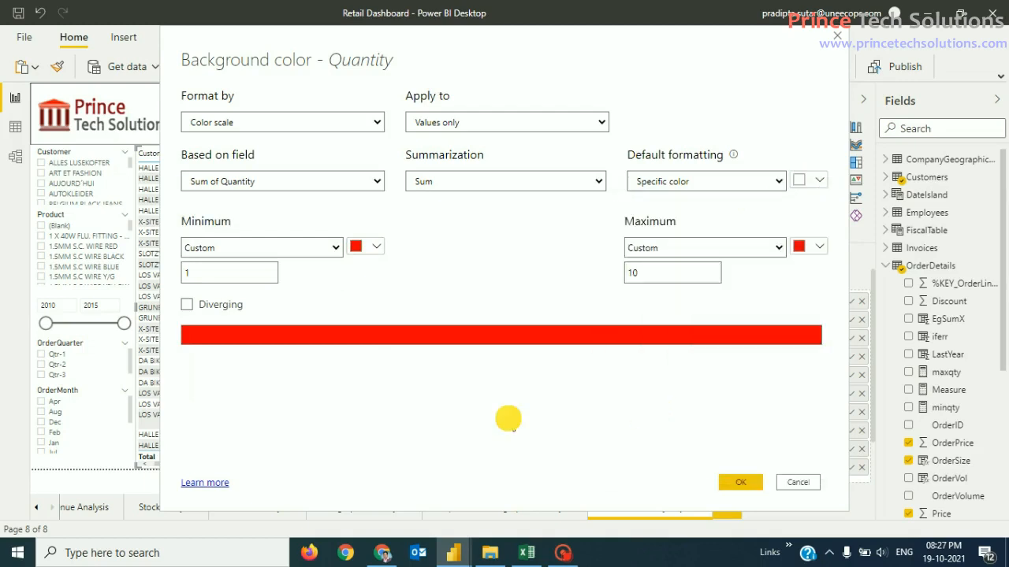
left_click(741, 482)
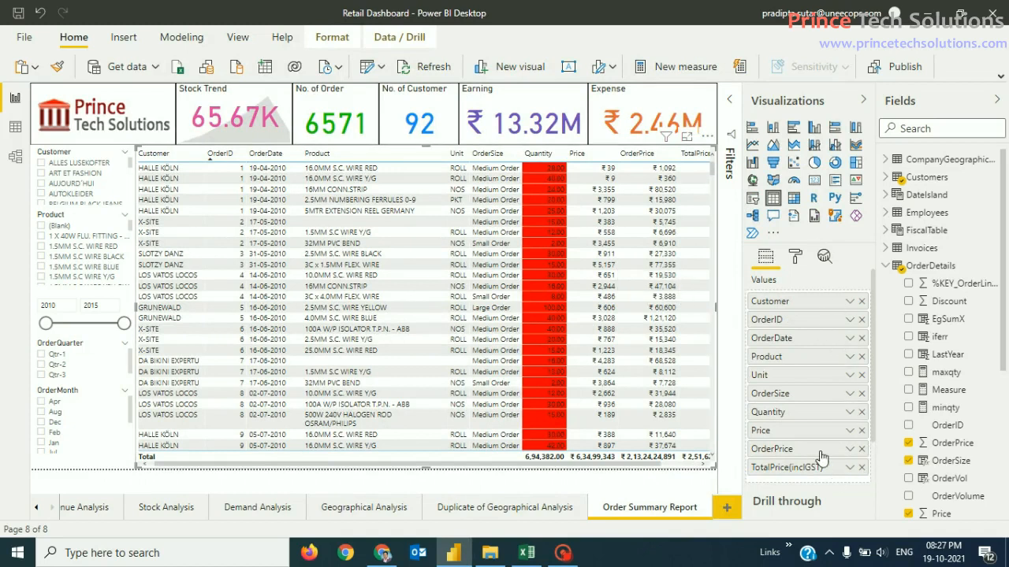
Step: In Quantity's Background color rule, base the Minimum on Lowest value and the Maximum on Highest value
left_click(849, 412)
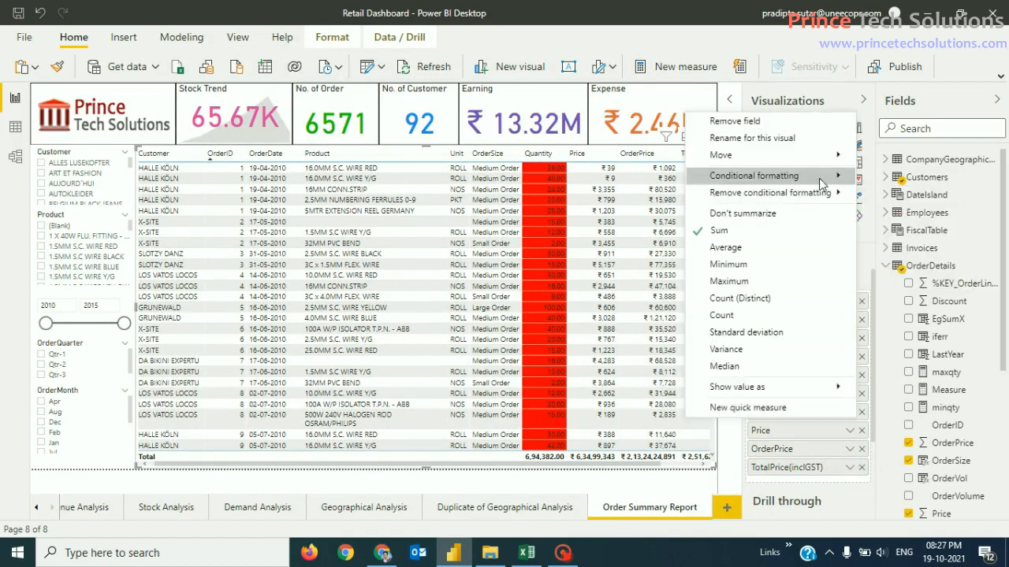
mouse_move(819, 183)
left_click(924, 180)
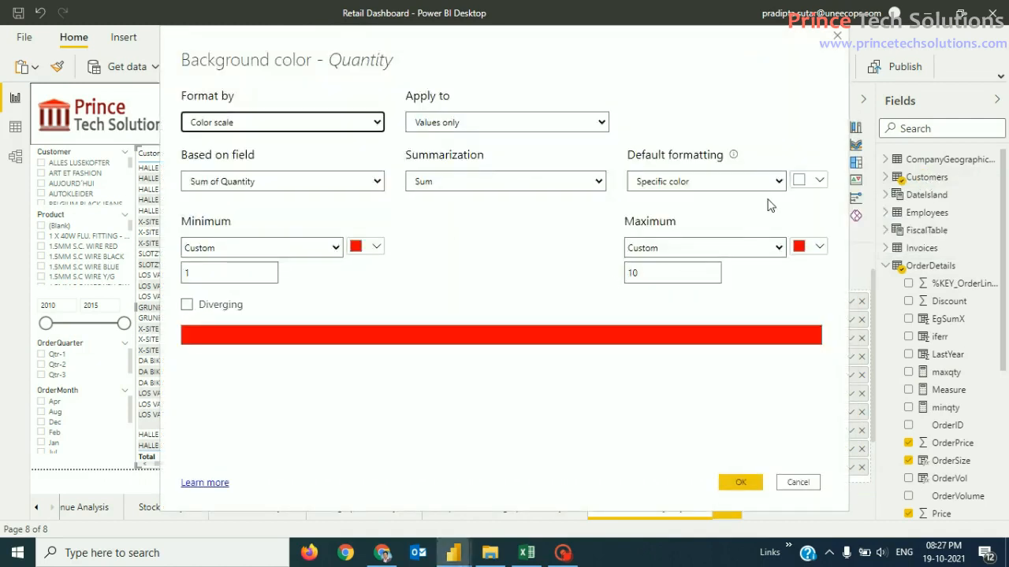
left_click(334, 250)
left_click(293, 265)
left_click(777, 250)
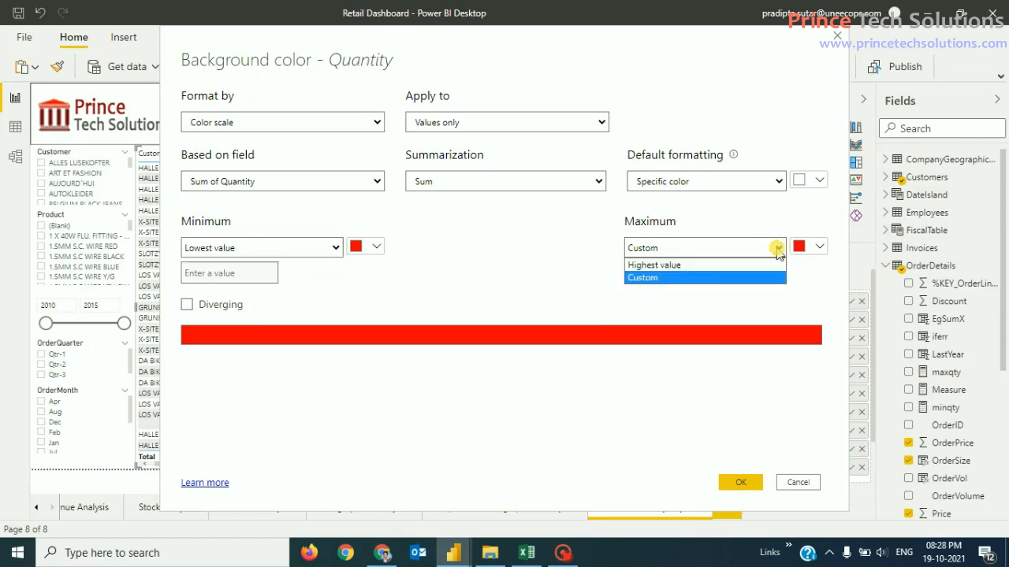
left_click(733, 265)
Step: Change the Maximum colour to green and apply the red-to-green scale
left_click(820, 249)
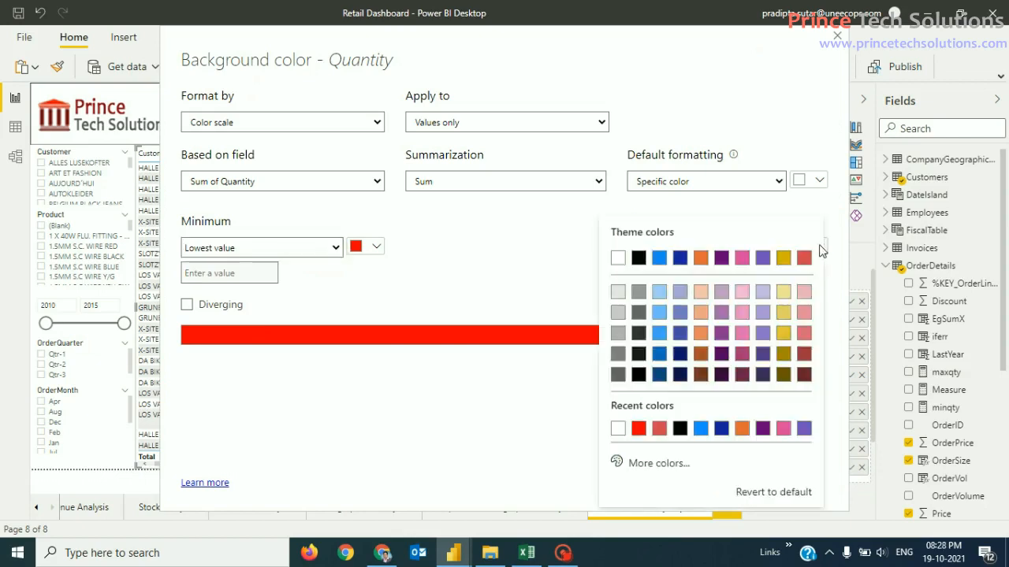
left_click(659, 463)
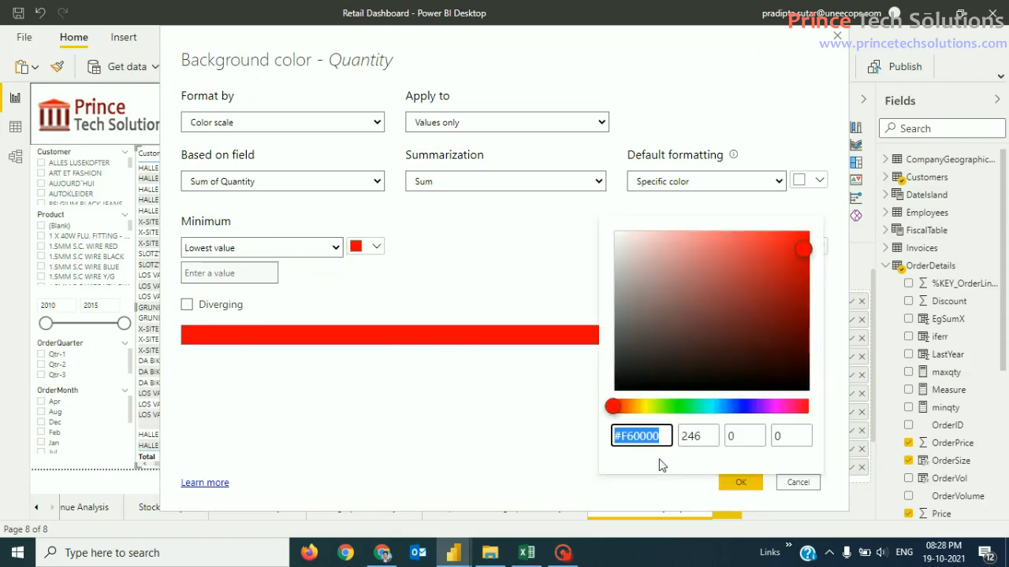
left_click(682, 408)
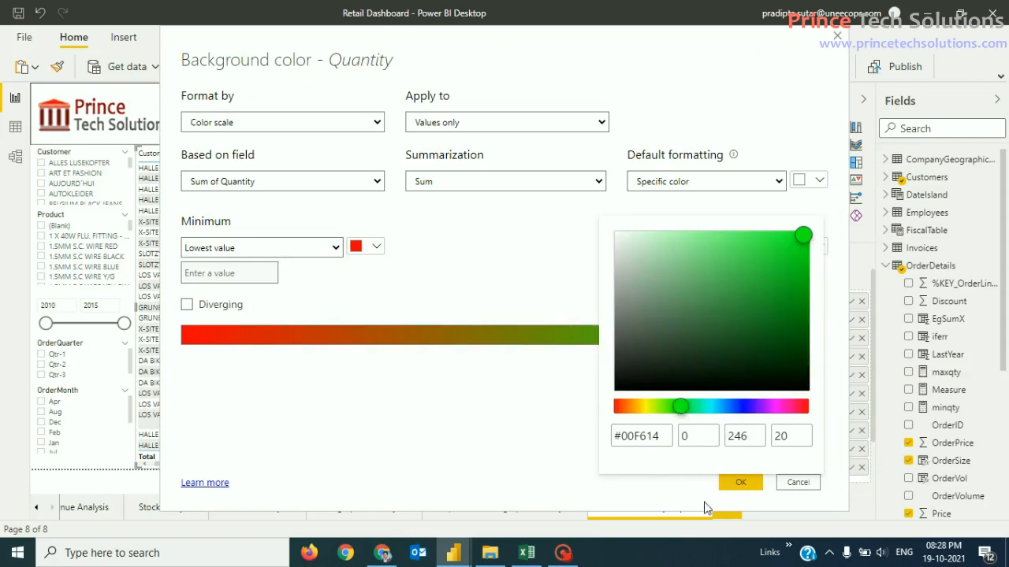
left_click(557, 468)
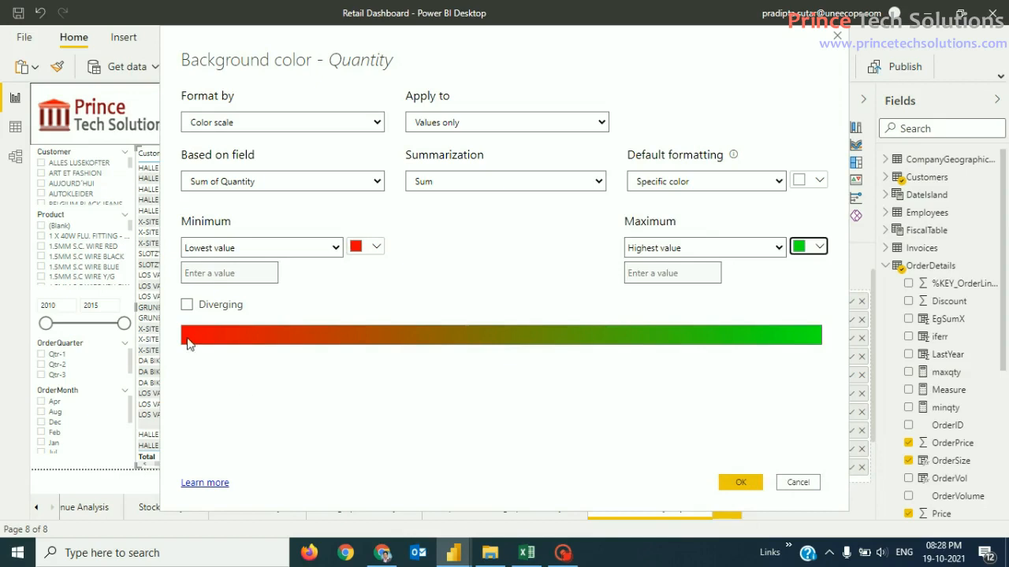
left_click(674, 274)
left_click(741, 482)
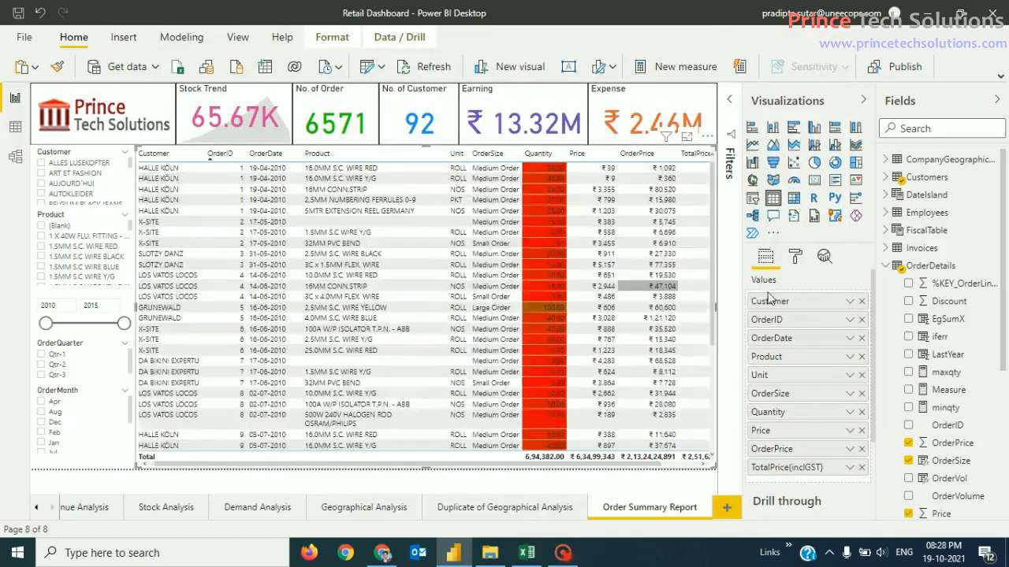
Step: Review the shaded Quantity cells and sort the table by Quantity, largest first
scroll(633, 237, "down", 2)
scroll(633, 237, "down", 10)
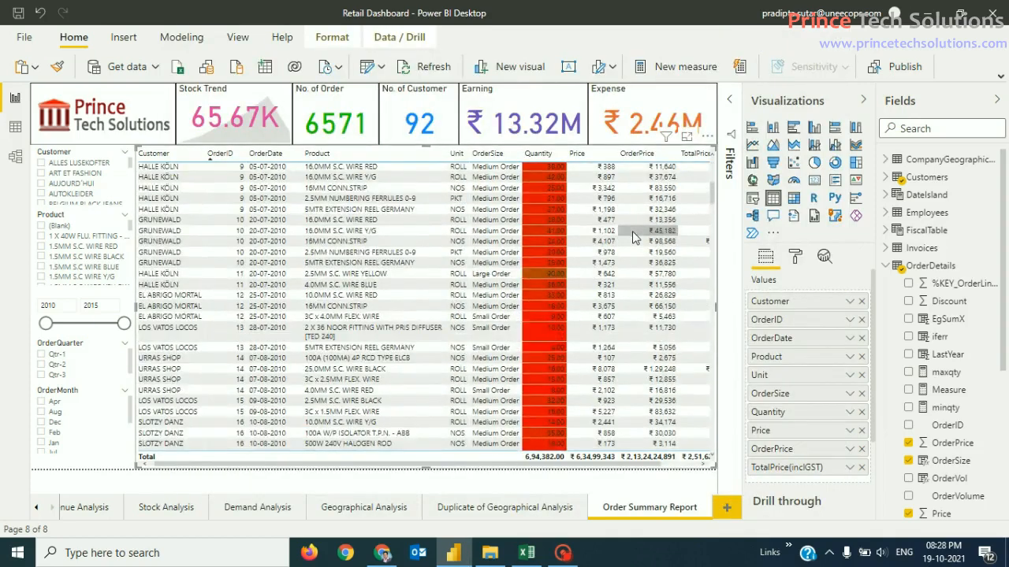
scroll(638, 263, "down", 12)
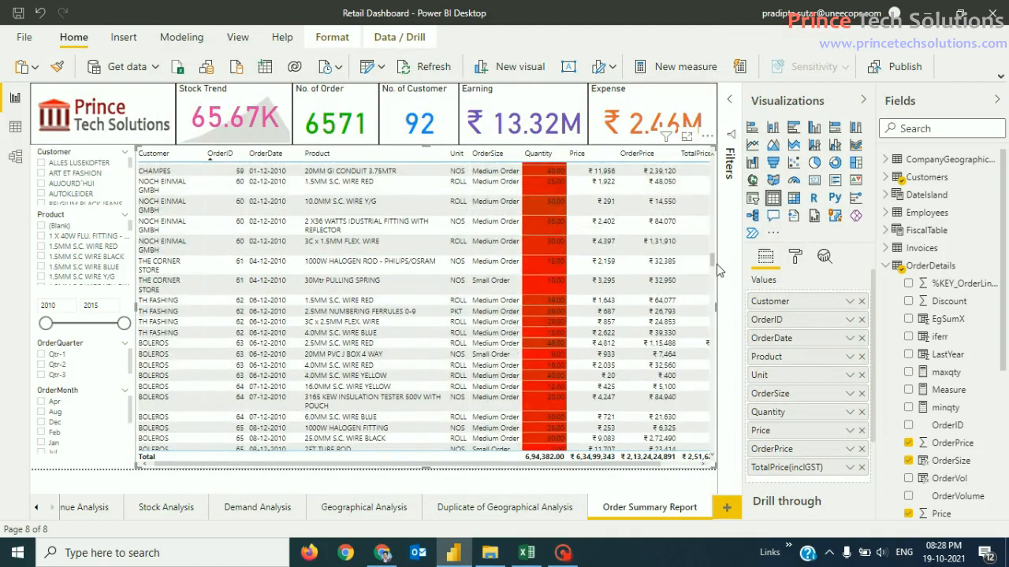
left_click_drag(709, 270, 715, 457)
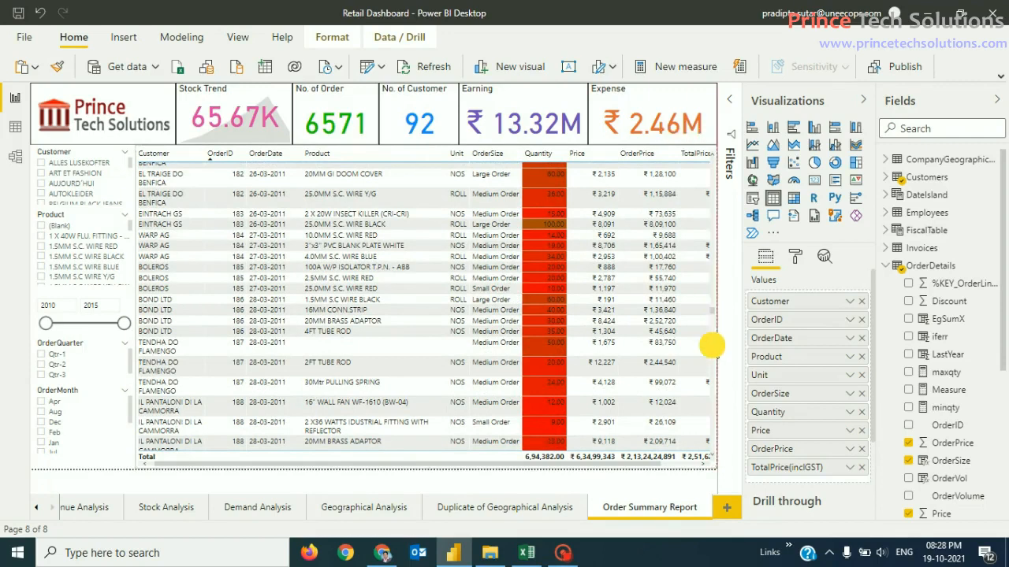
left_click(538, 155)
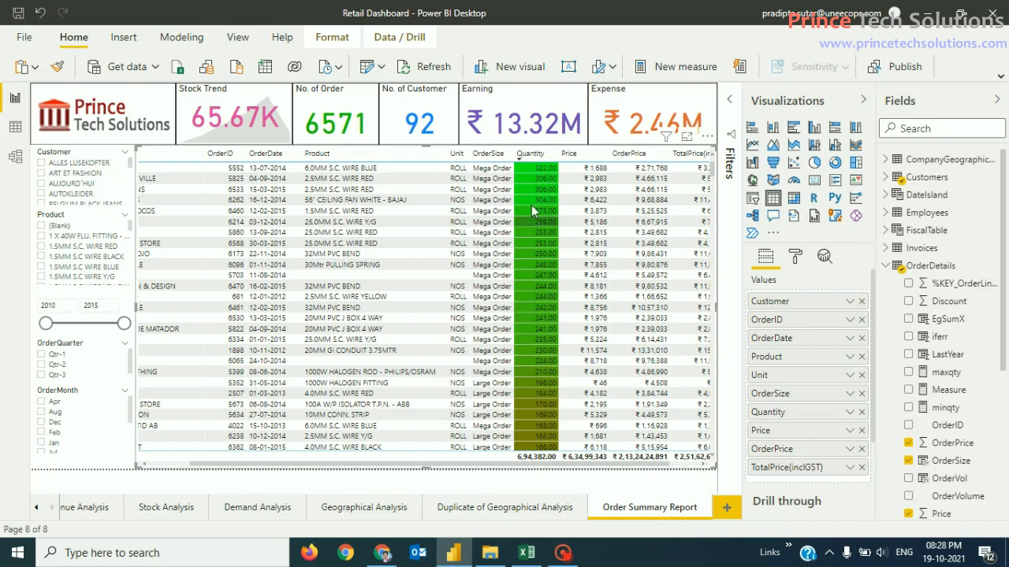
Step: Scroll the descending list, then reverse the Quantity sort to ascending
scroll(540, 369, "down", 10)
scroll(540, 367, "down", 10)
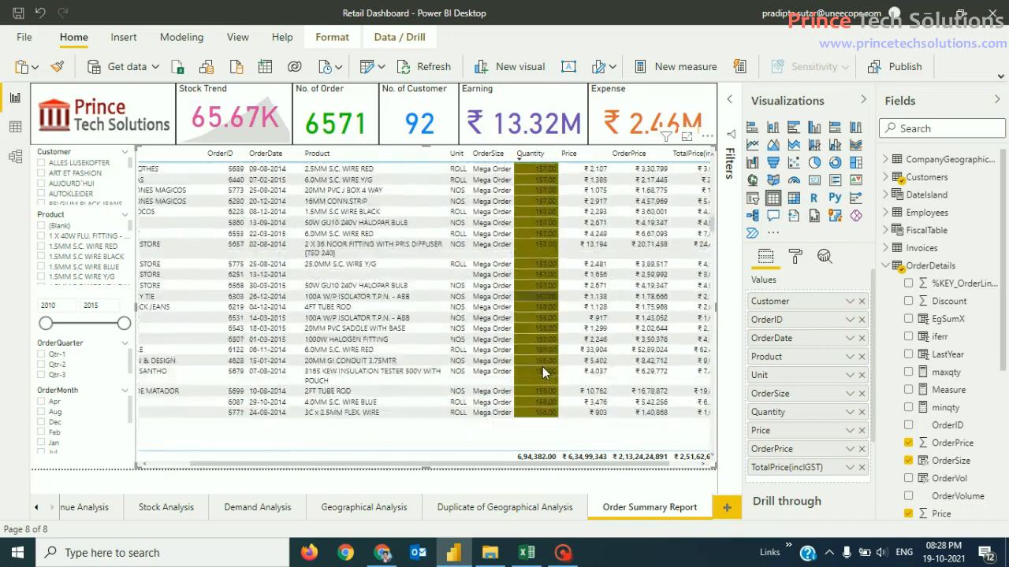
scroll(547, 365, "down", 10)
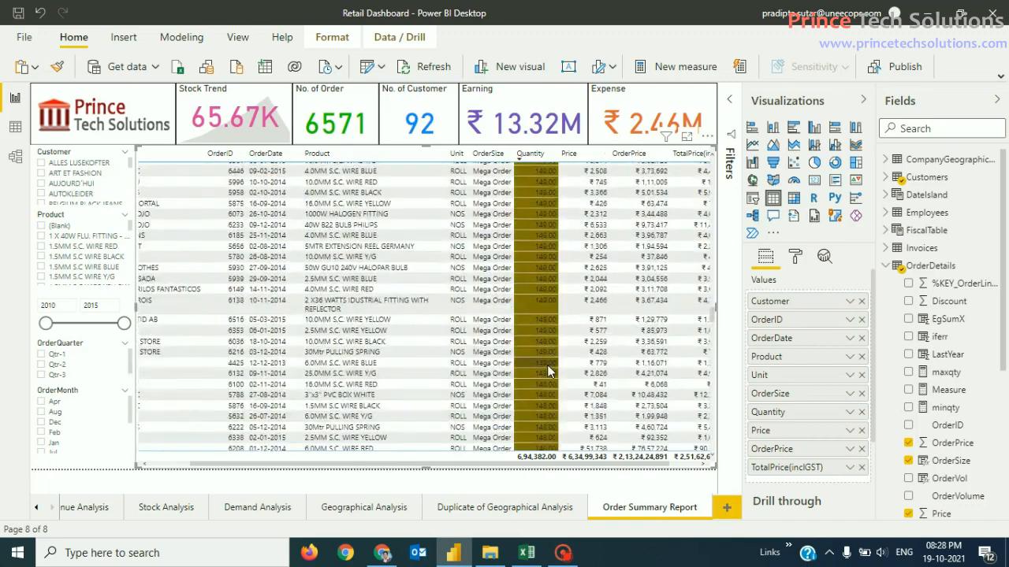
scroll(547, 365, "down", 10)
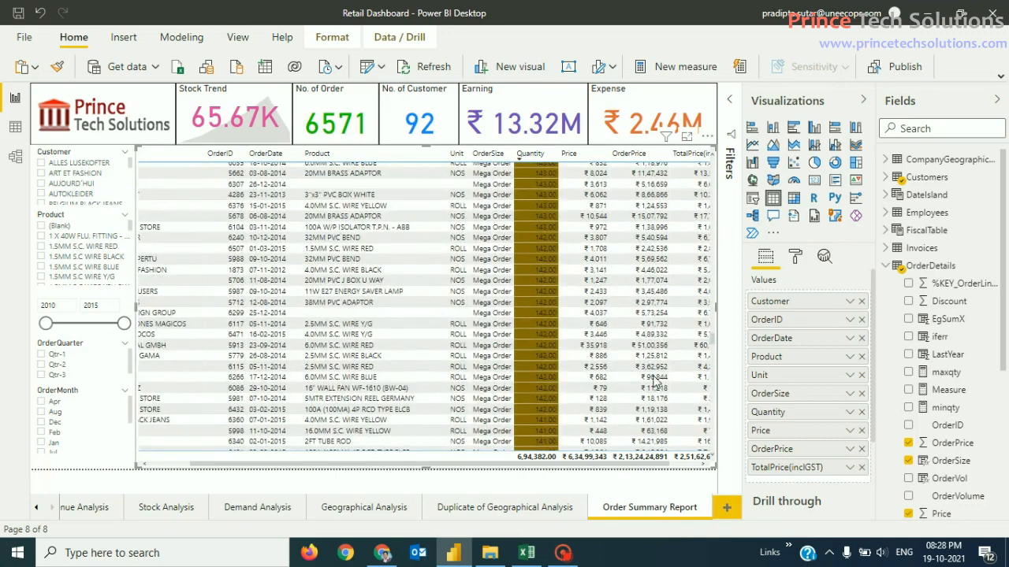
left_click(542, 155)
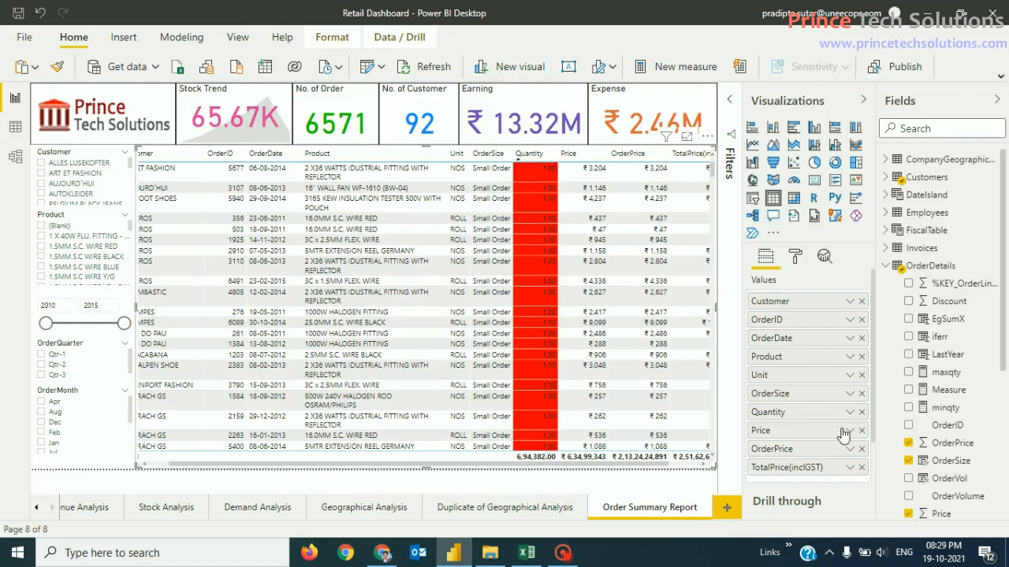
left_click(850, 393)
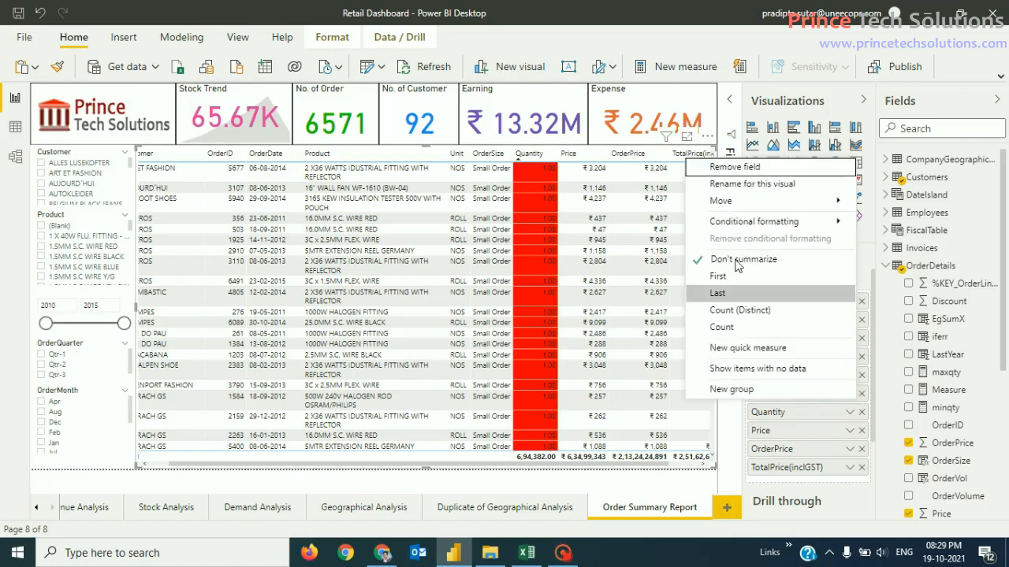
mouse_move(788, 223)
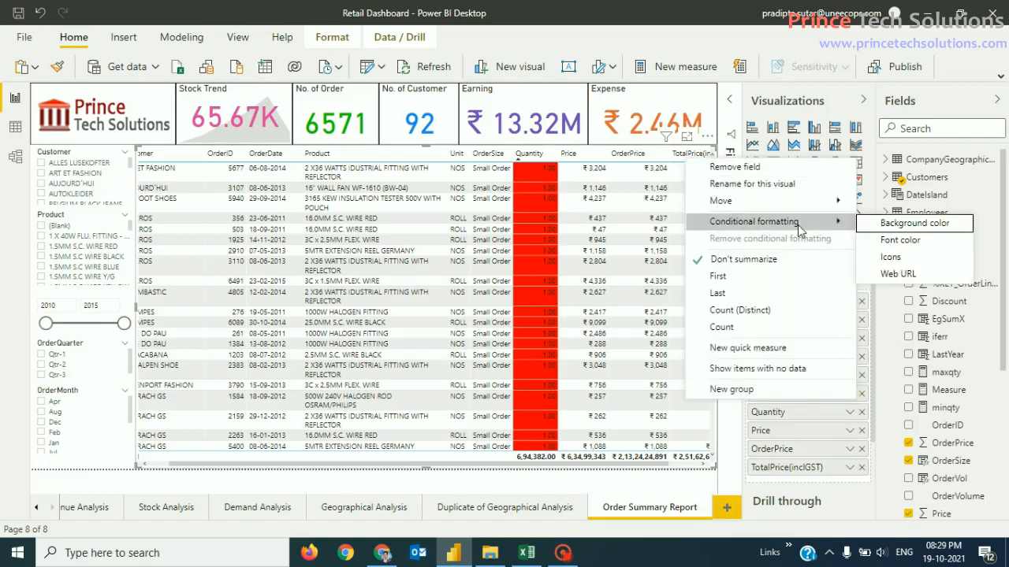
left_click(903, 226)
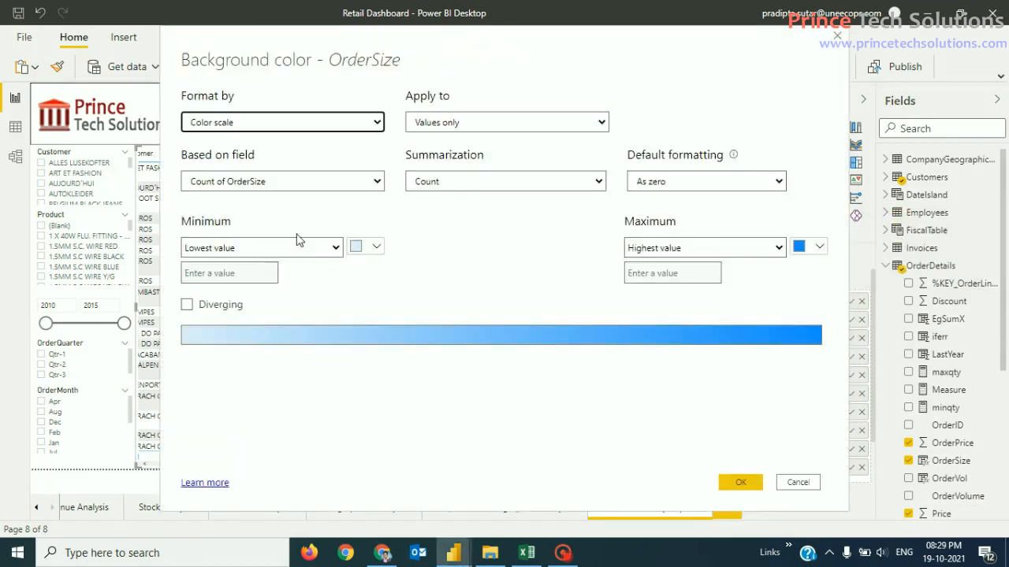
left_click(376, 183)
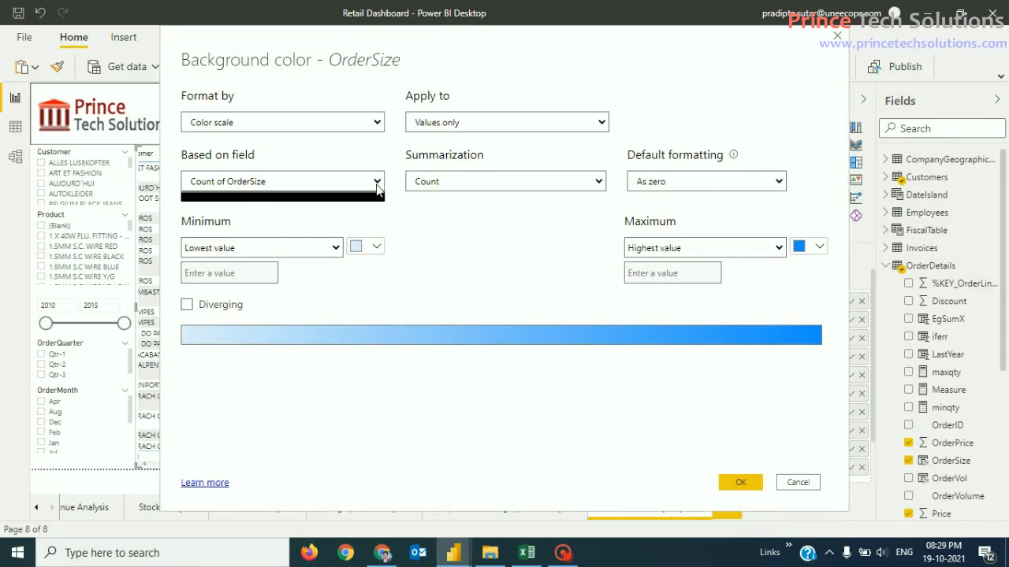
left_click(378, 123)
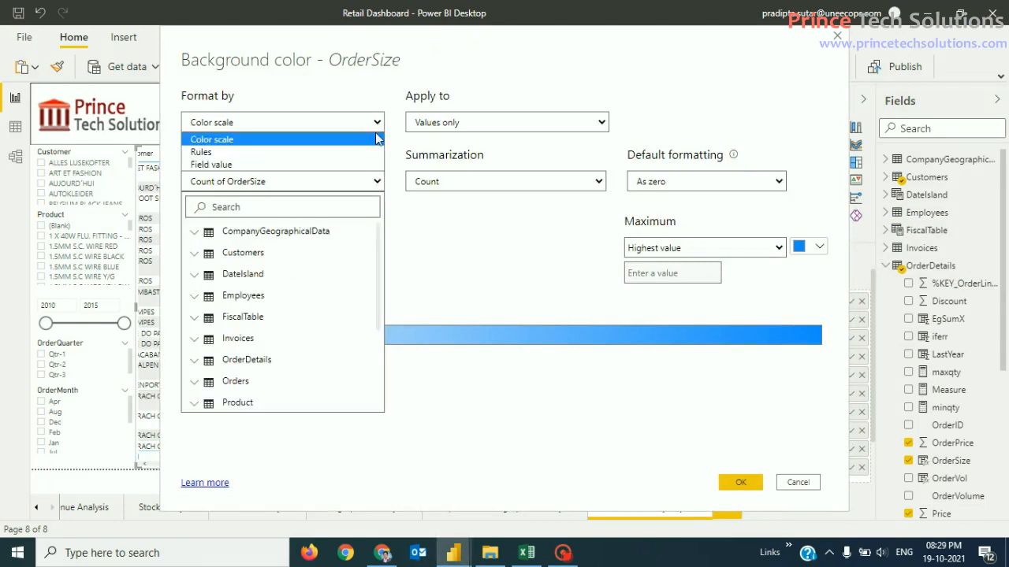
left_click(371, 152)
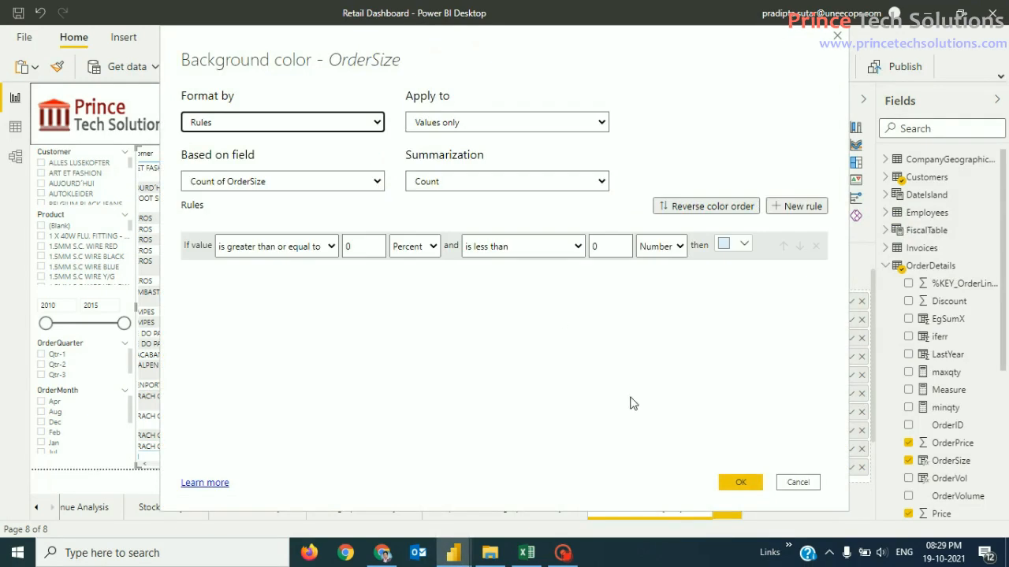
left_click(562, 370)
left_click(797, 482)
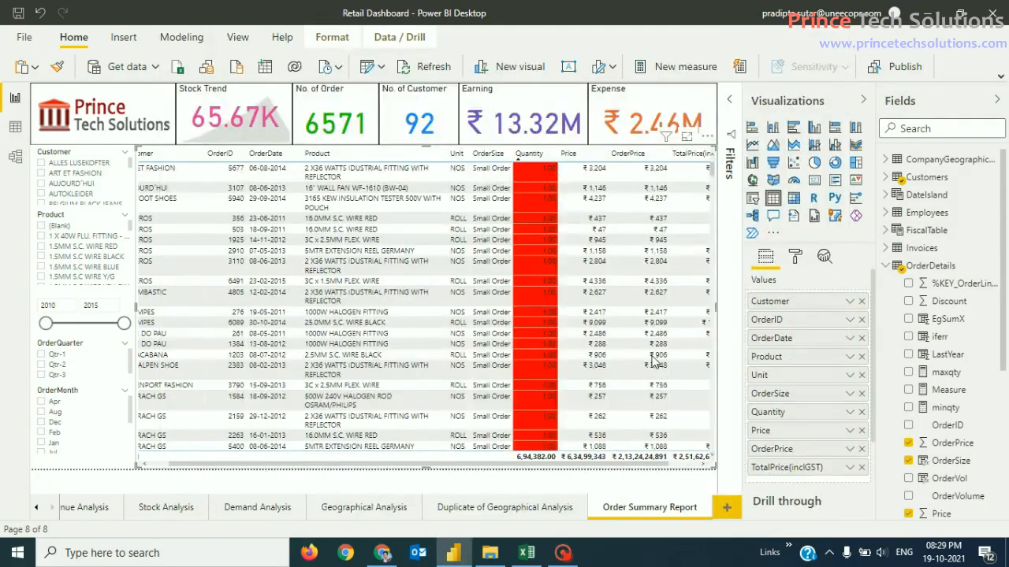
Step: Open background colour formatting for the Quantity field and switch Format style to Rules
left_click(850, 413)
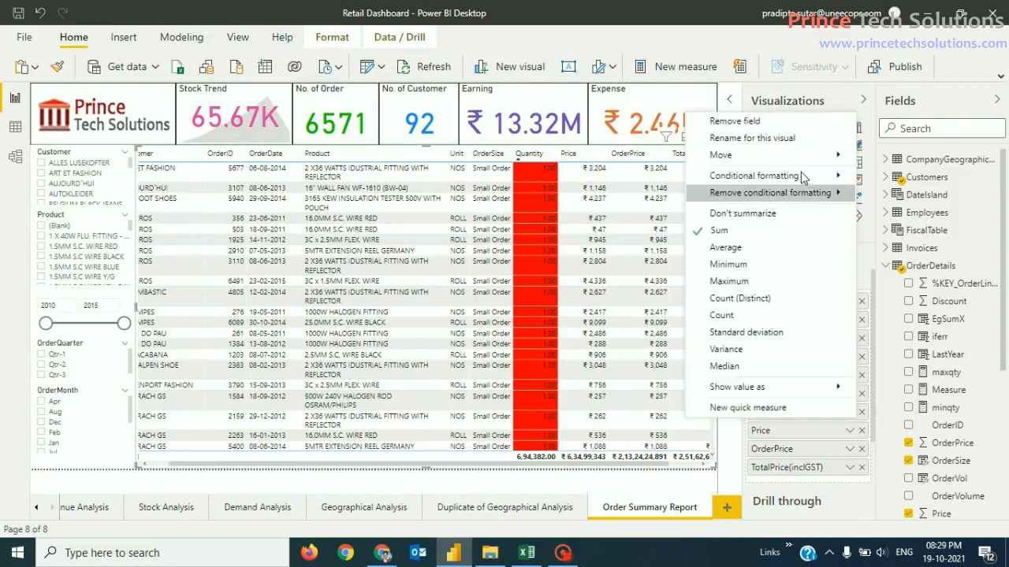
mouse_move(812, 176)
left_click(913, 178)
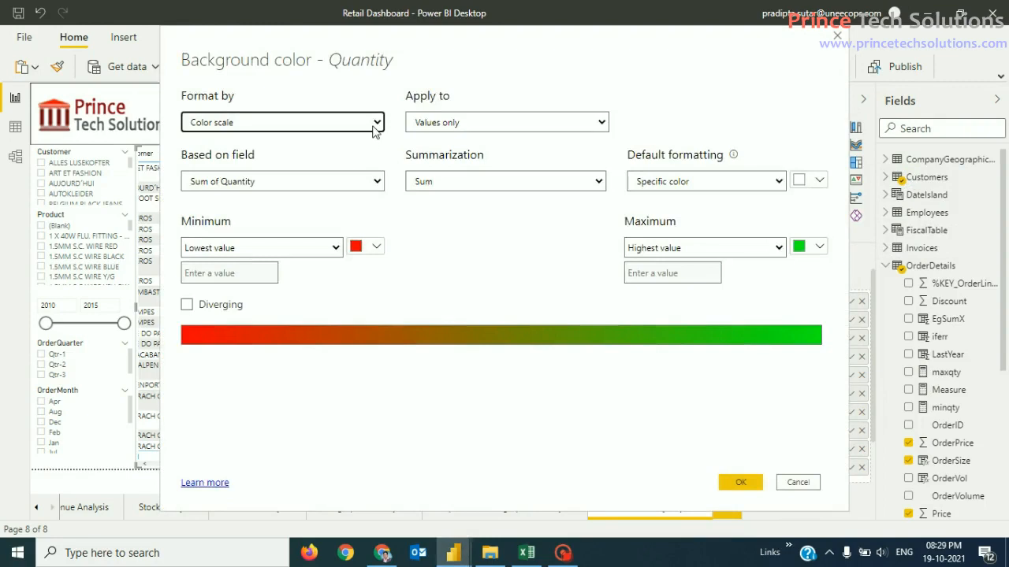
left_click(378, 125)
left_click(510, 95)
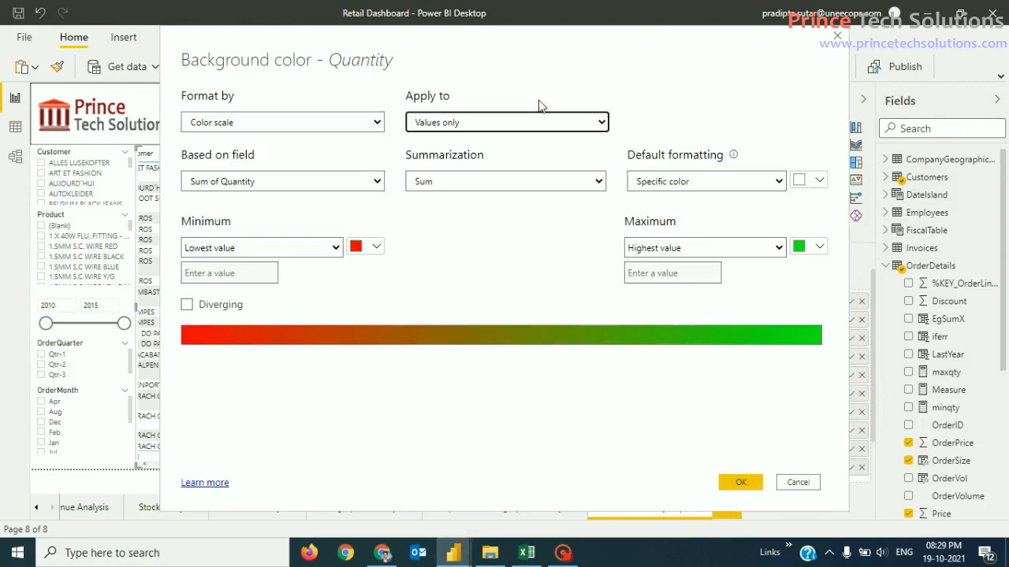
mouse_move(528, 52)
left_mouse_down()
mouse_move(716, 198)
mouse_move(360, 450)
mouse_move(198, 147)
mouse_move(146, 107)
mouse_move(164, 33)
mouse_move(623, 32)
mouse_move(466, 85)
mouse_move(466, 50)
mouse_move(540, 56)
left_mouse_up()
left_click(347, 98)
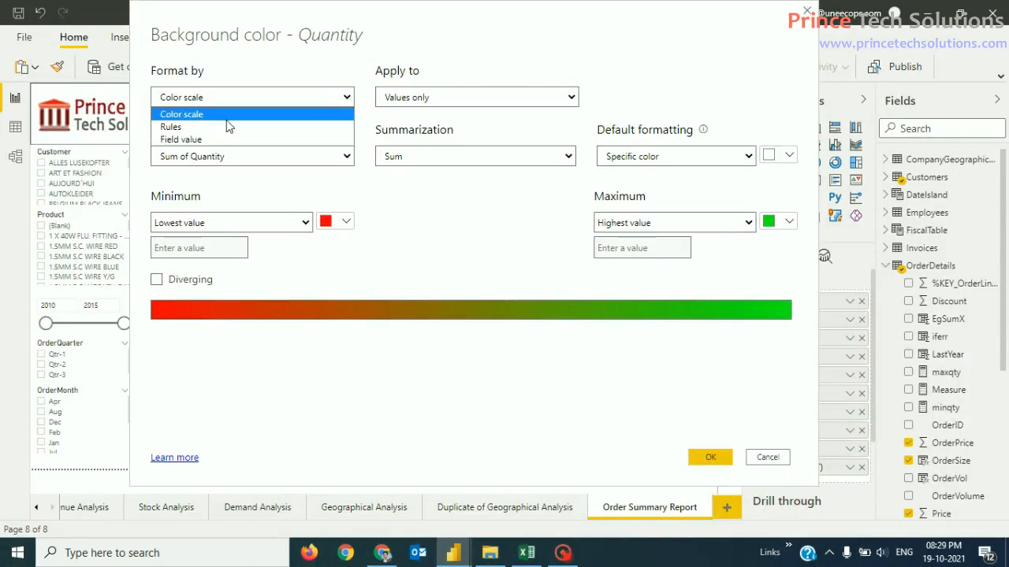
left_click(197, 127)
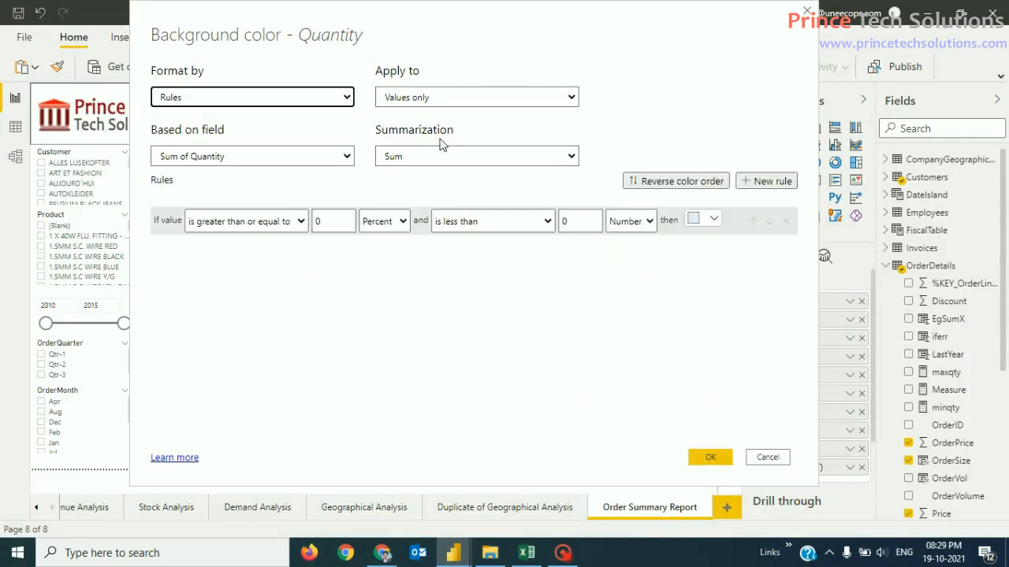
Step: Base the Quantity colour rules on OrderDetails > Quantity, applied to values only
left_click(348, 100)
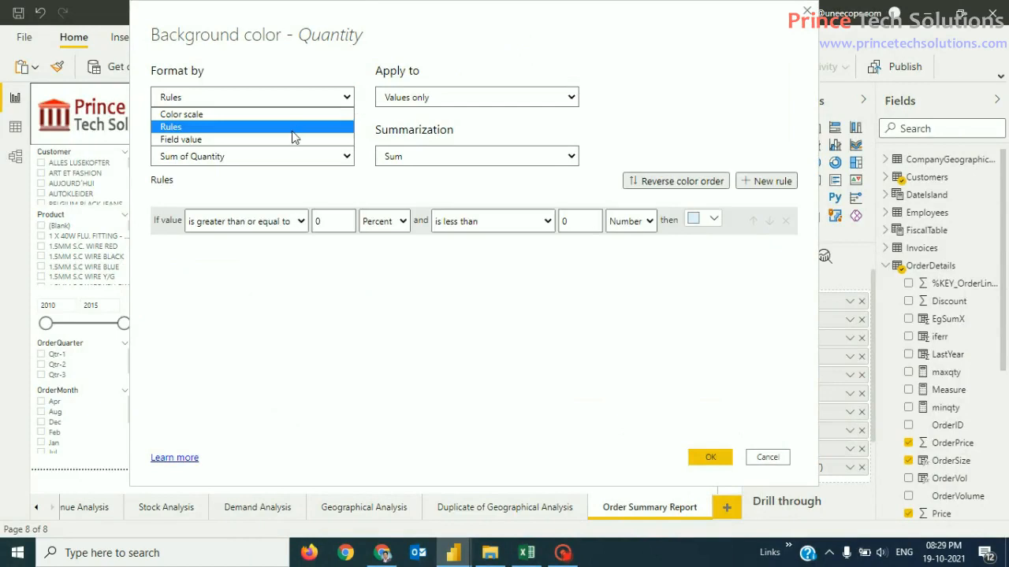
left_click(292, 136)
left_click(301, 155)
left_click(335, 97)
left_click(248, 127)
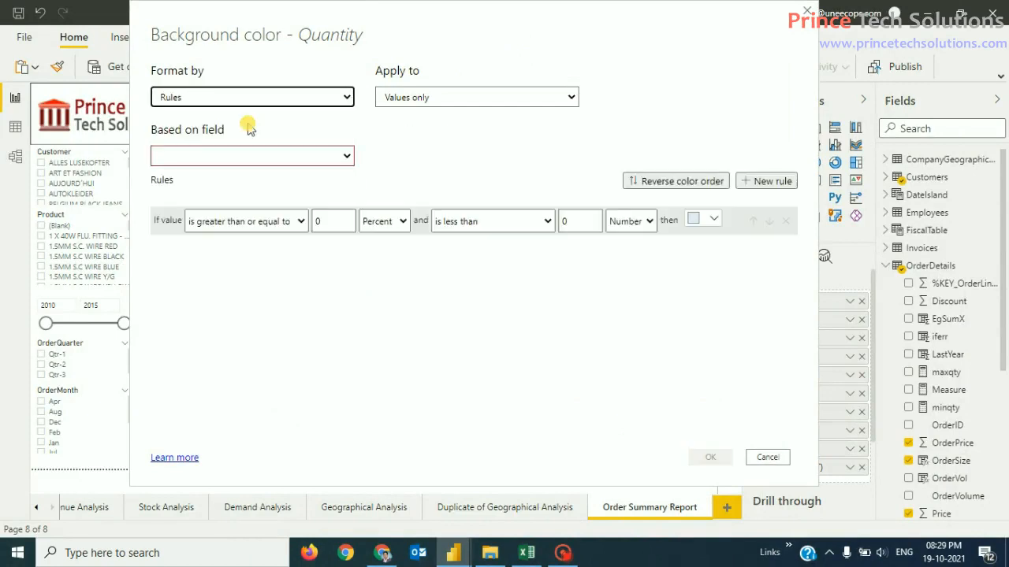
left_click(482, 98)
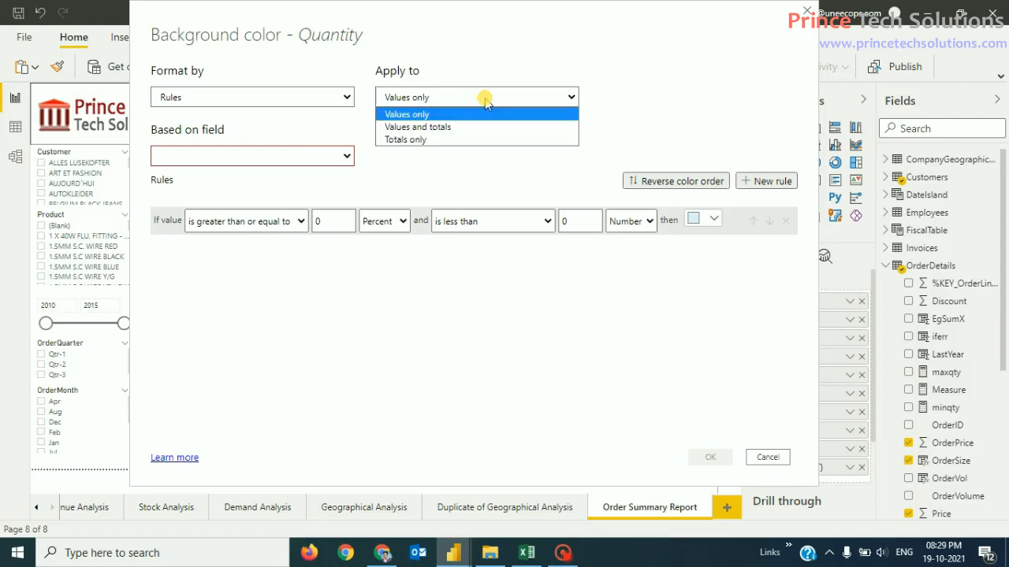
left_click(484, 98)
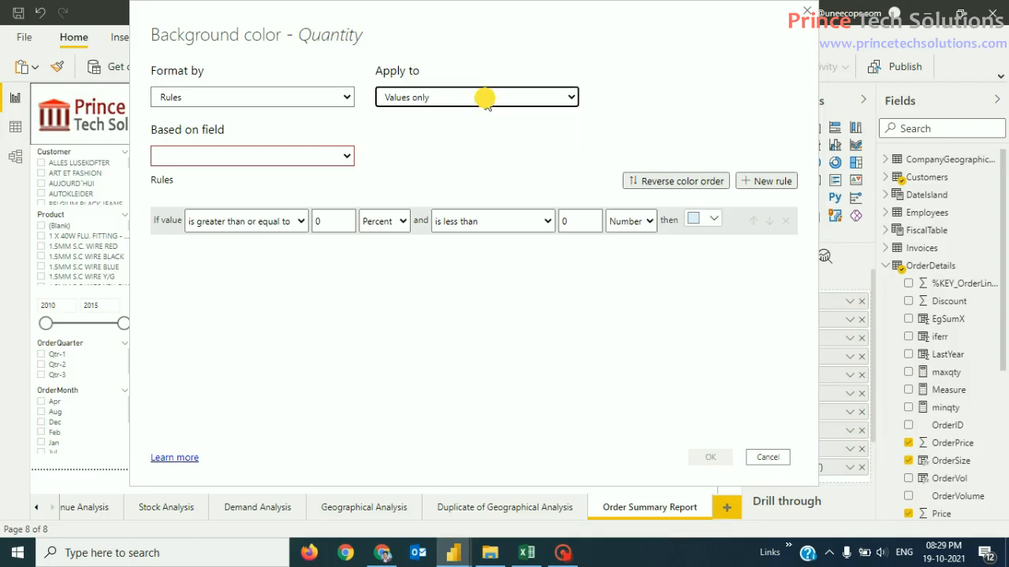
left_click(345, 158)
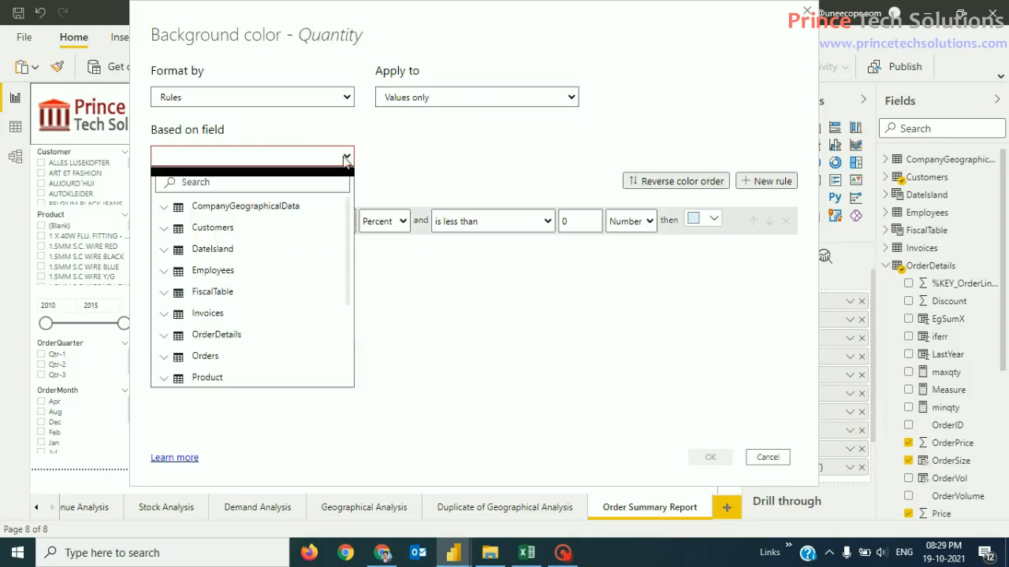
left_click(164, 336)
scroll(205, 347, "down", 5)
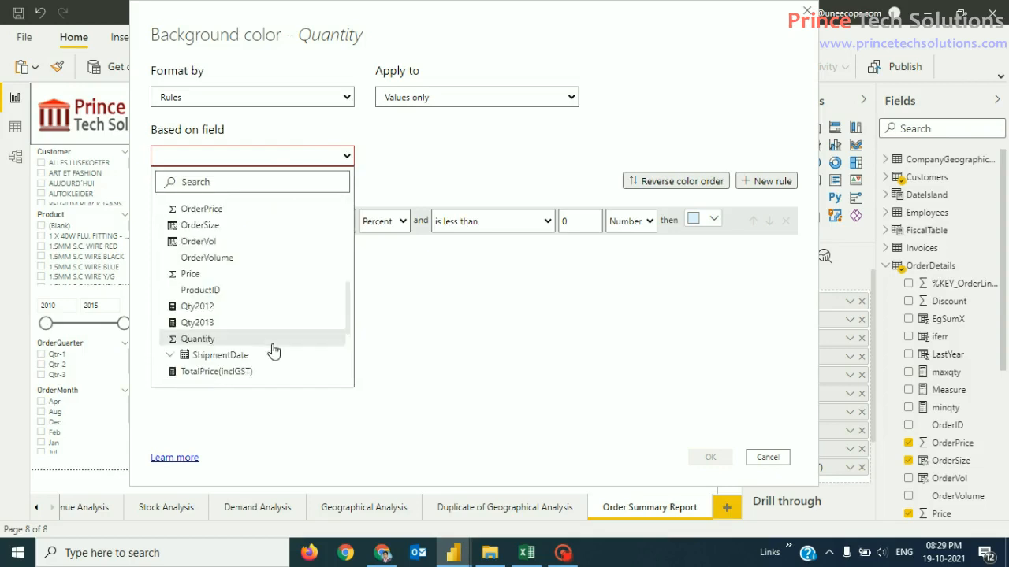
left_click(221, 339)
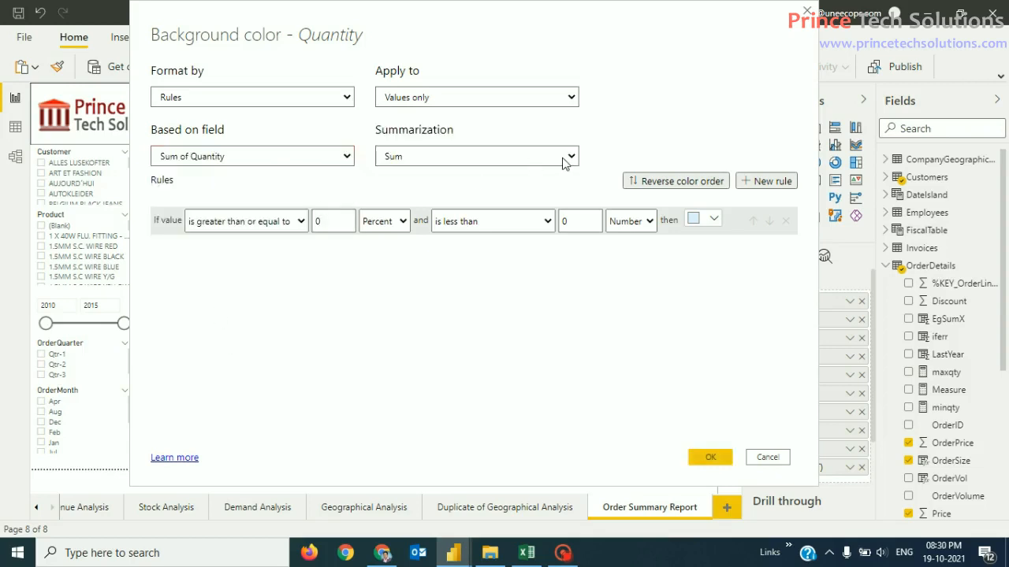
Step: Make the first rule colour Number values above 0 and below 10 red
left_click(300, 223)
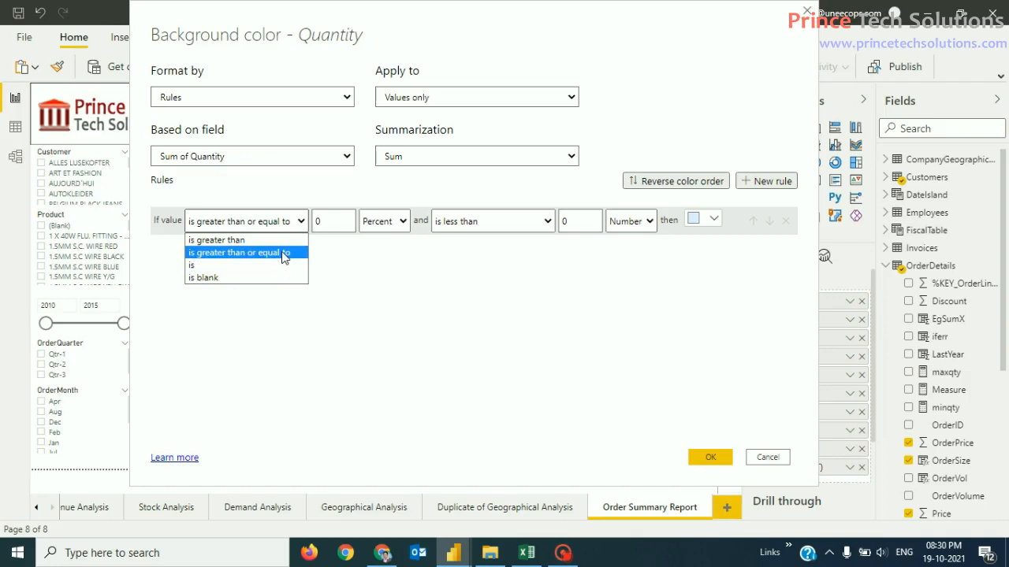
left_click(286, 239)
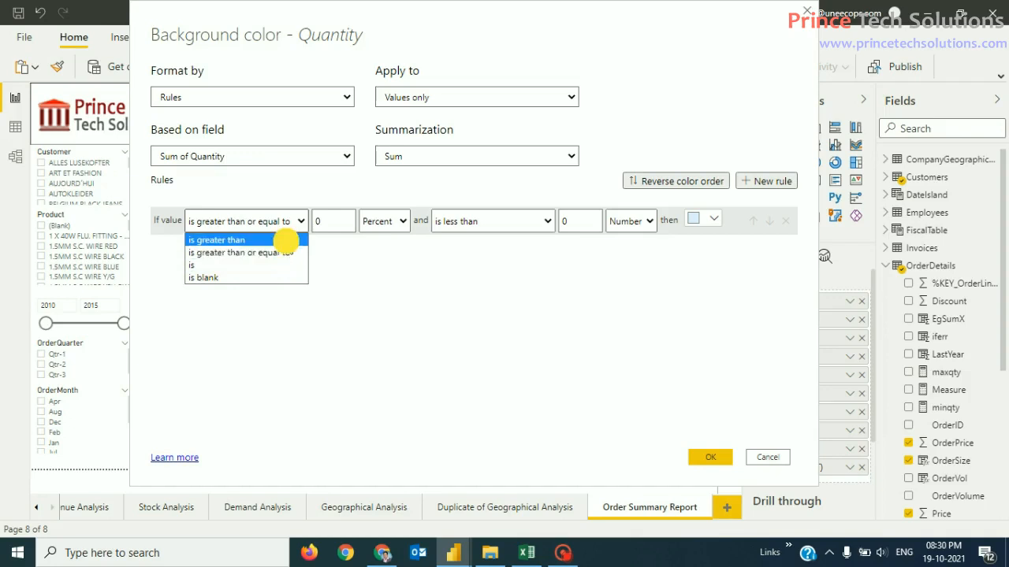
left_click(401, 221)
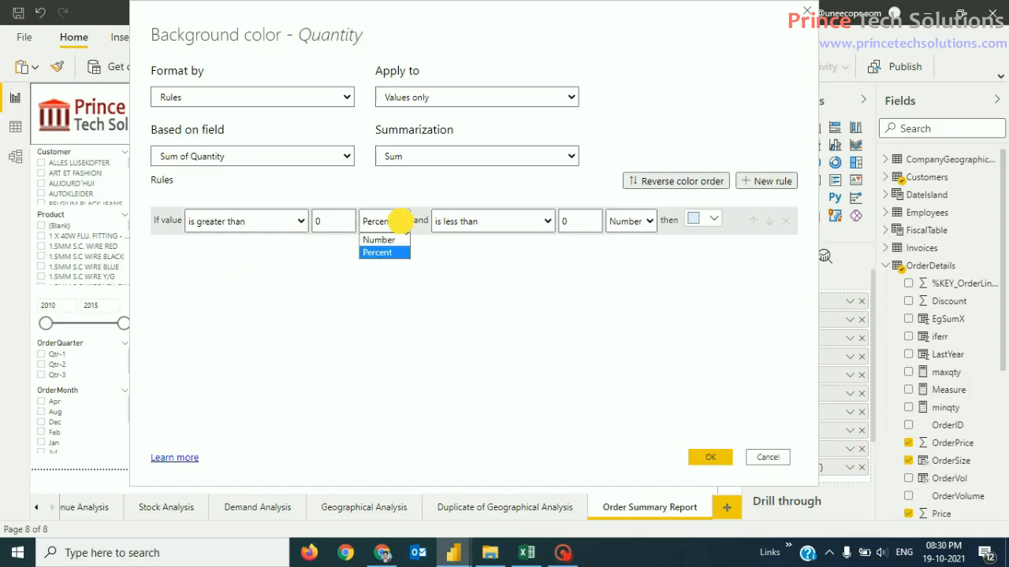
left_click(394, 239)
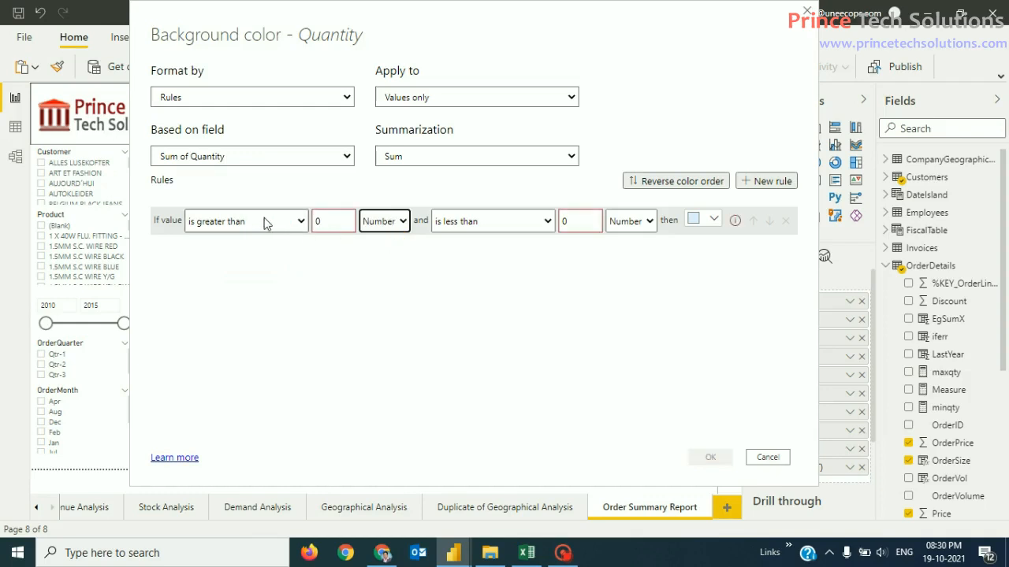
left_click(565, 221)
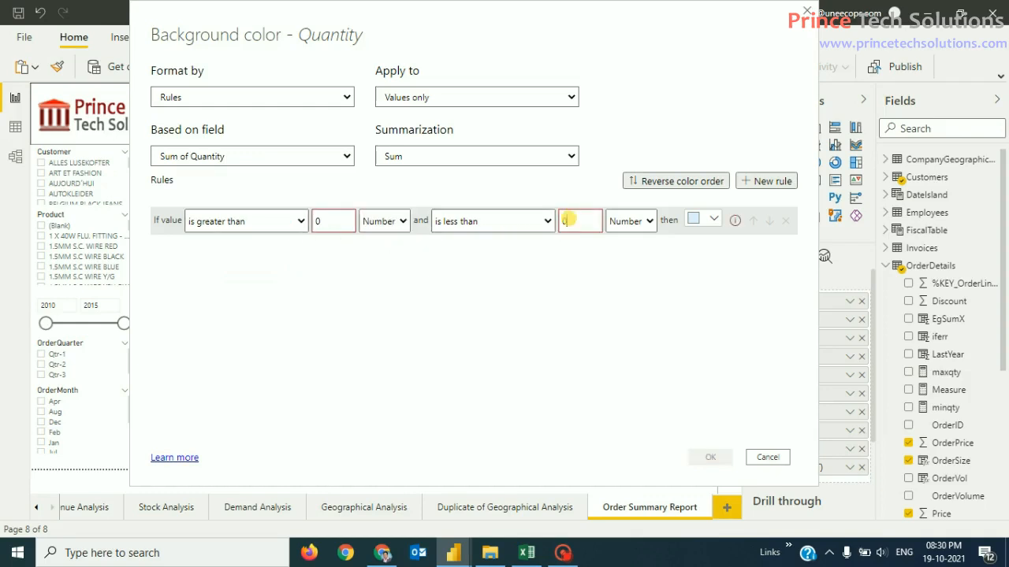
key("BackSpace")
type("10")
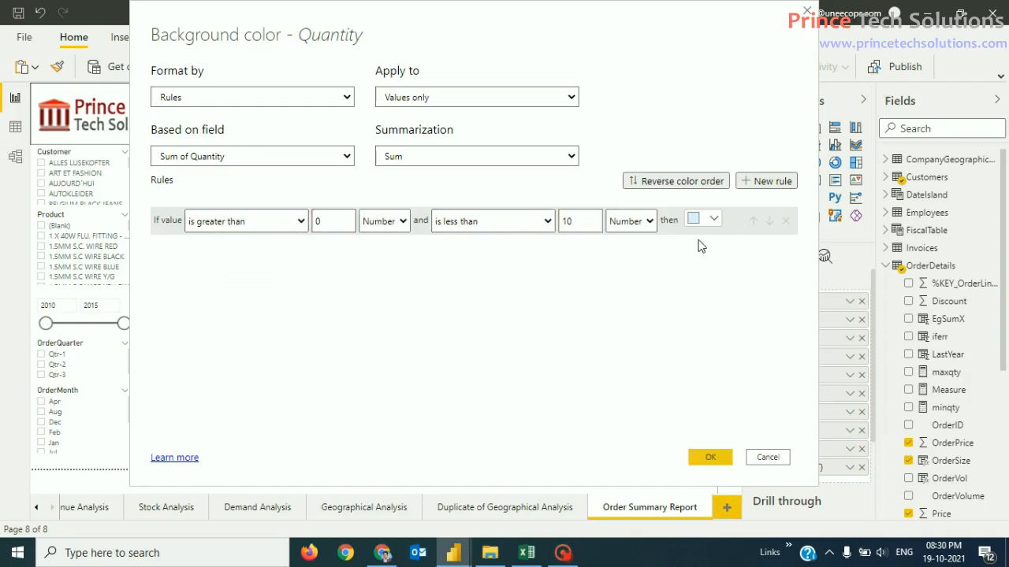
left_click(704, 219)
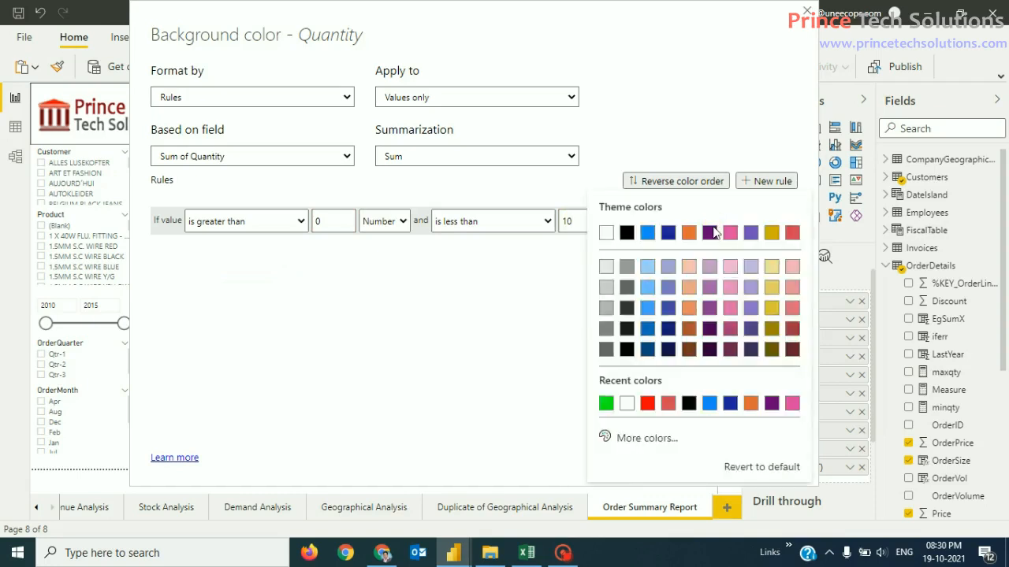
left_click(647, 405)
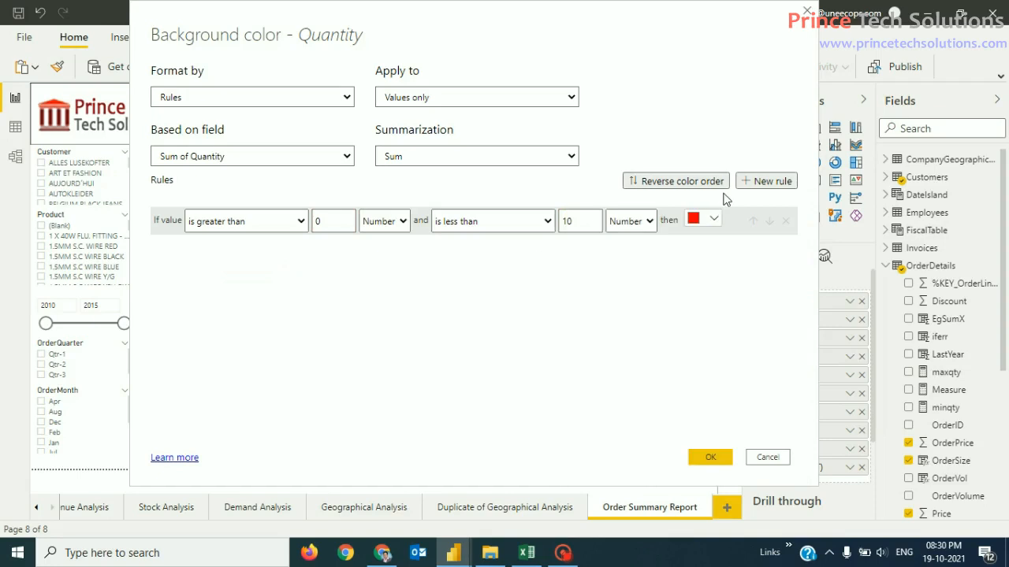
left_click(771, 182)
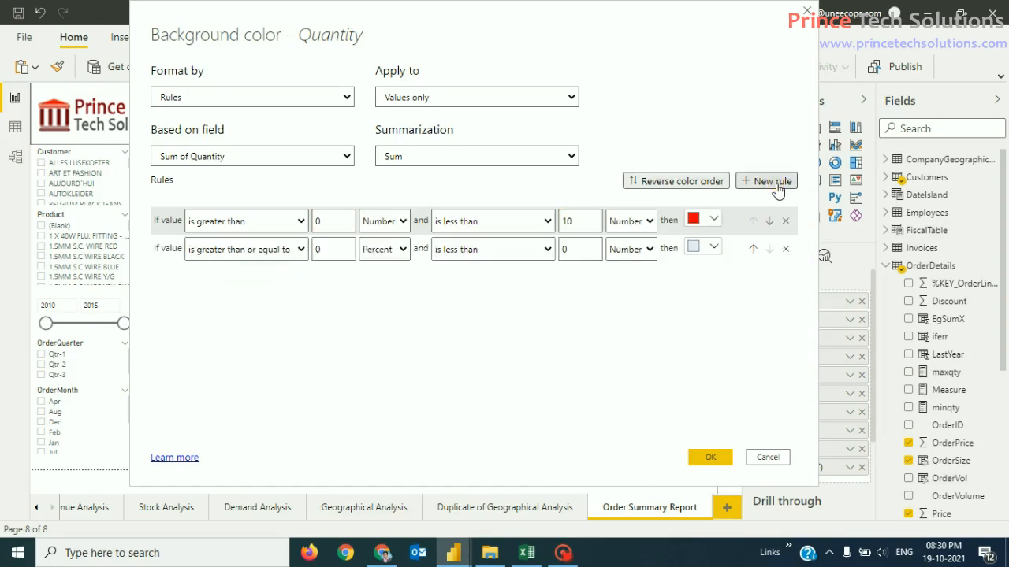
Step: Set the second rule to Number values above 10 up to and including 50
left_click(301, 250)
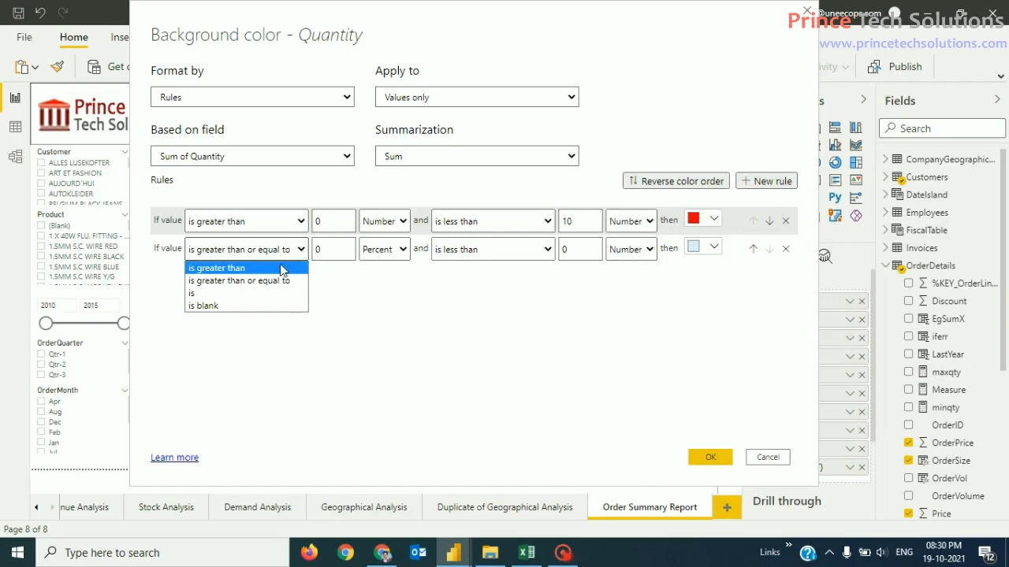
left_click(216, 268)
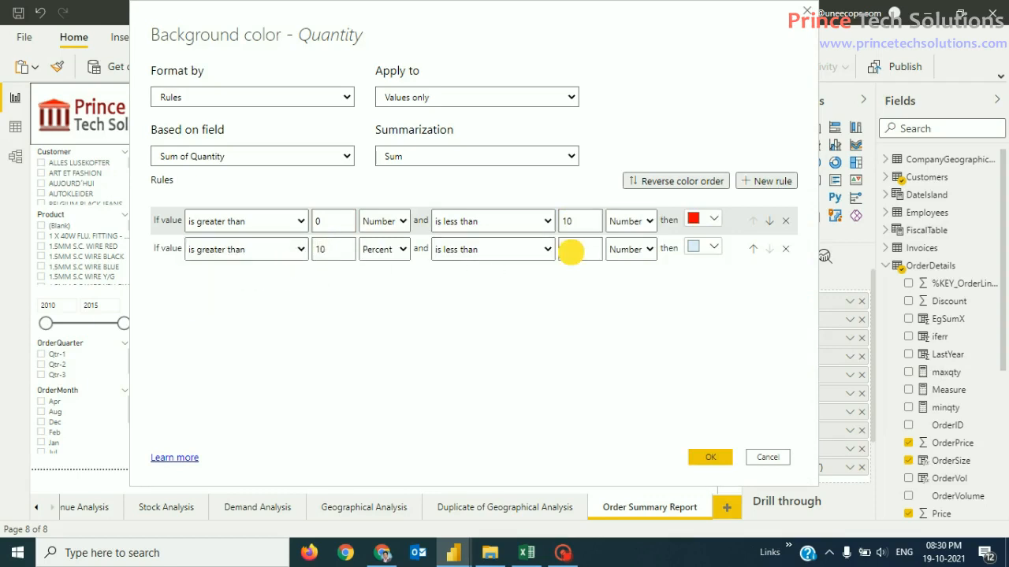
left_click(545, 250)
left_click(507, 279)
left_click(565, 249)
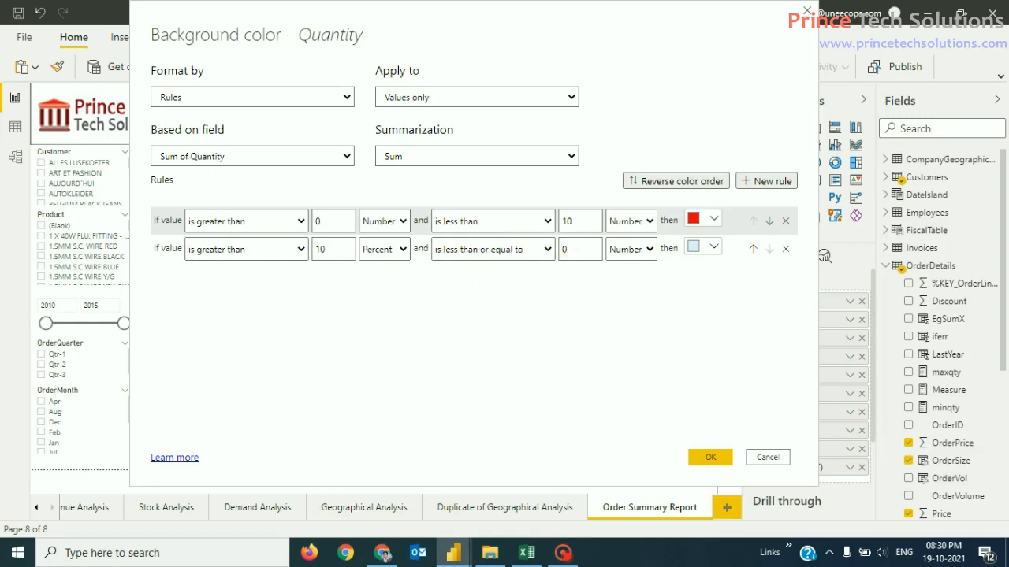
left_click(386, 249)
left_click(390, 265)
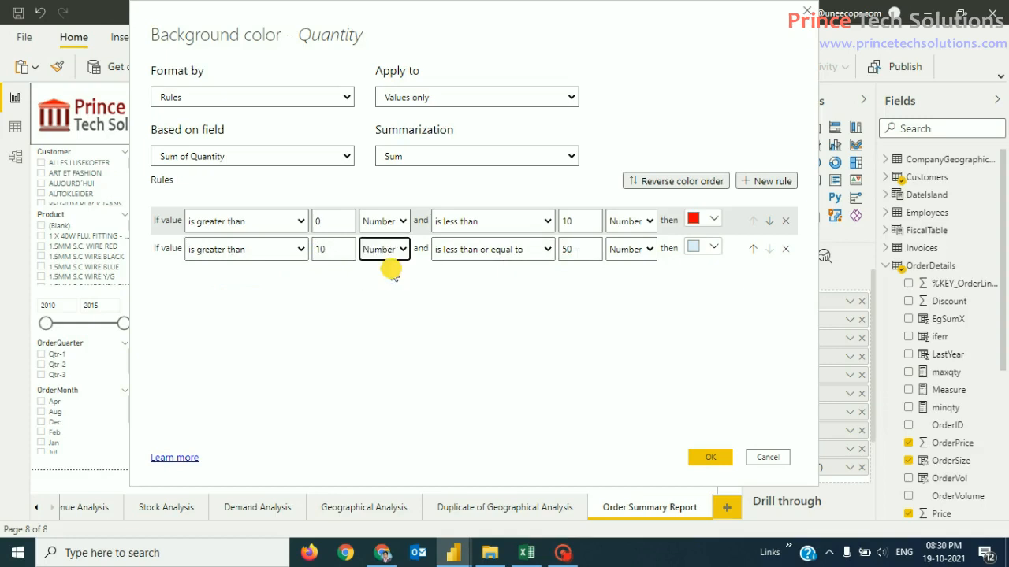
Step: Give the second rule a custom bright yellow colour
left_click(713, 248)
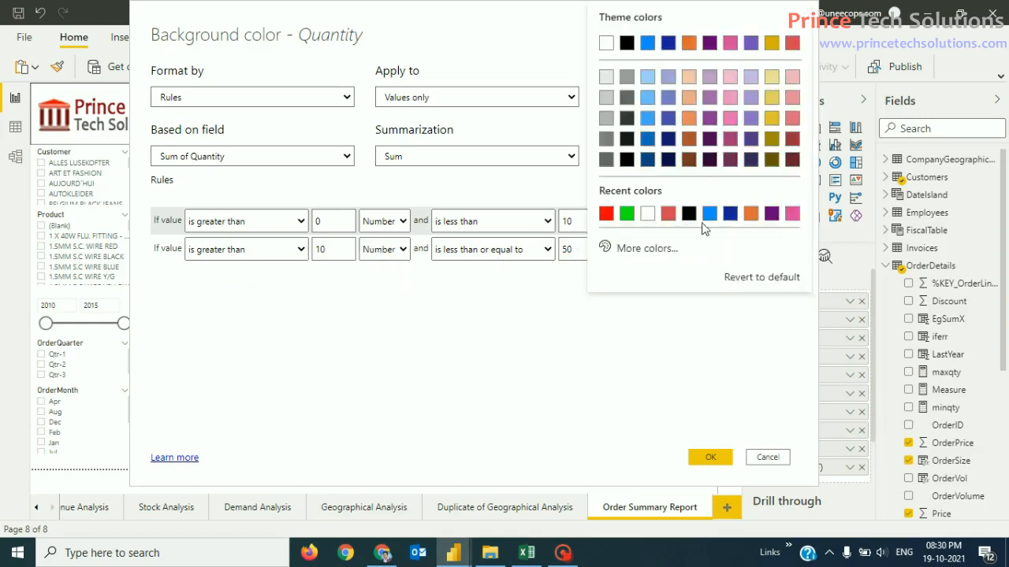
left_click(668, 249)
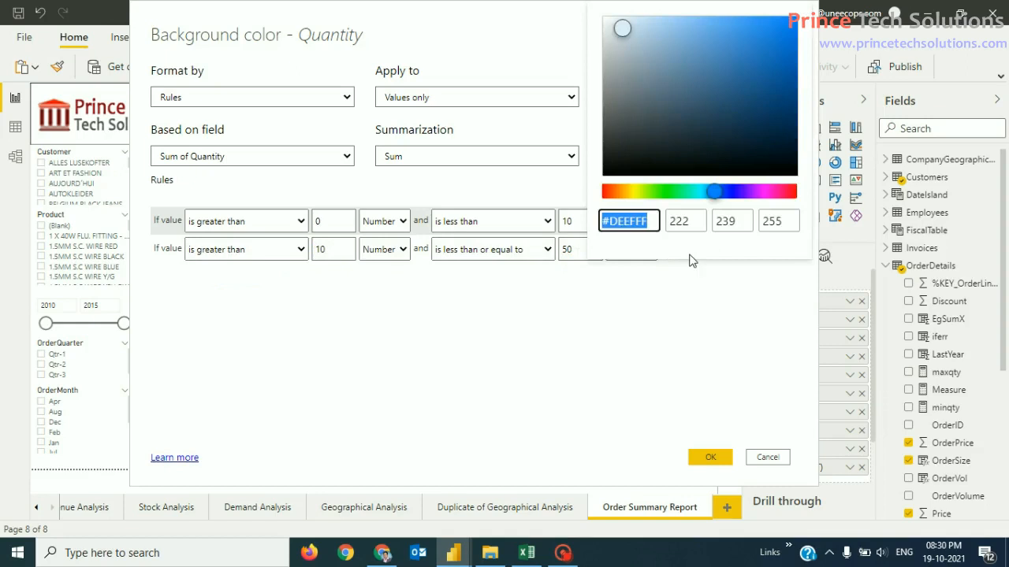
left_click(634, 192)
left_click(798, 23)
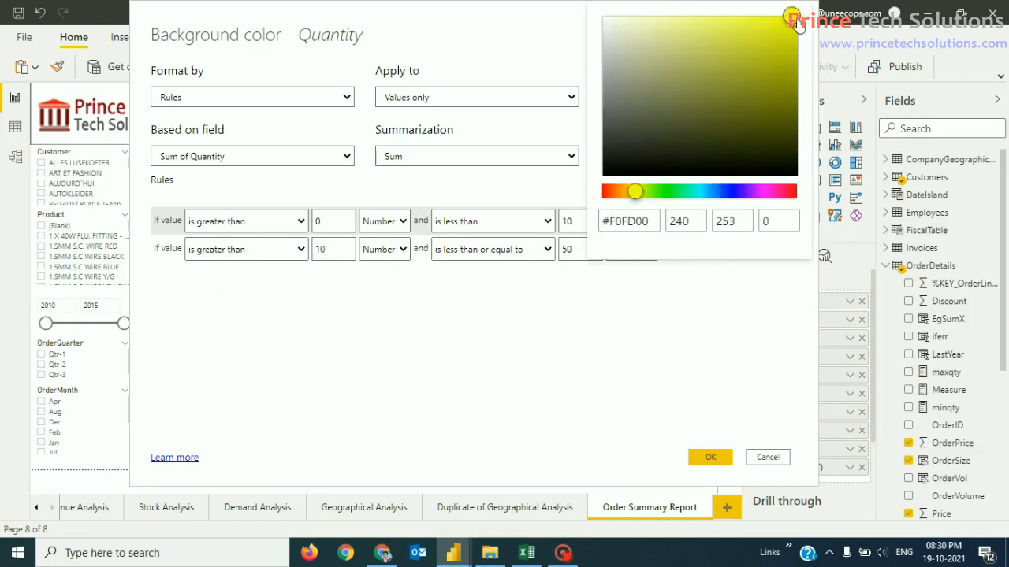
left_click(637, 326)
left_click(656, 326)
Step: Add a third rule for Number values above 50 up to and including 100
left_click(767, 181)
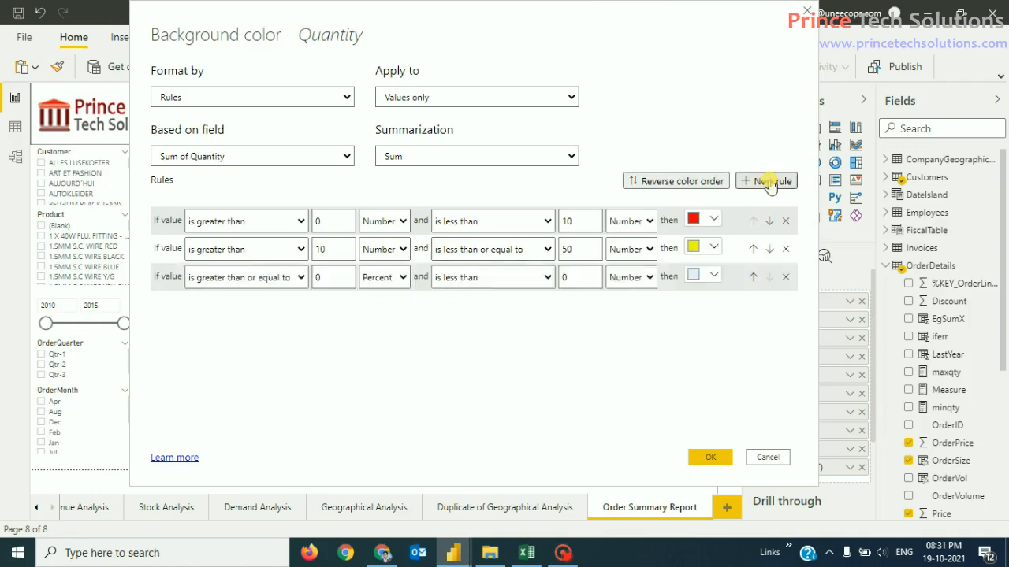
left_click(297, 278)
left_click(275, 291)
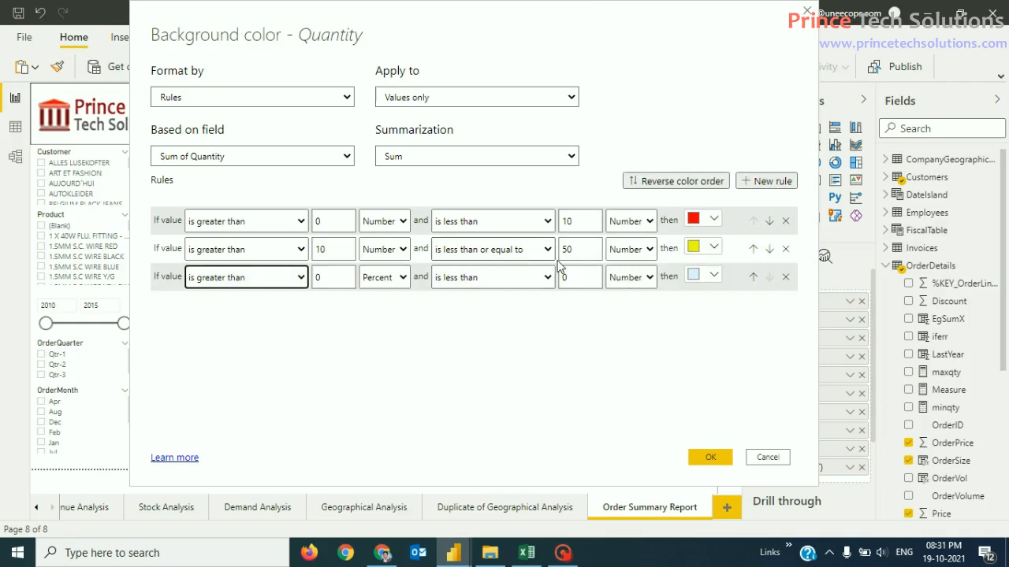
left_click(318, 278)
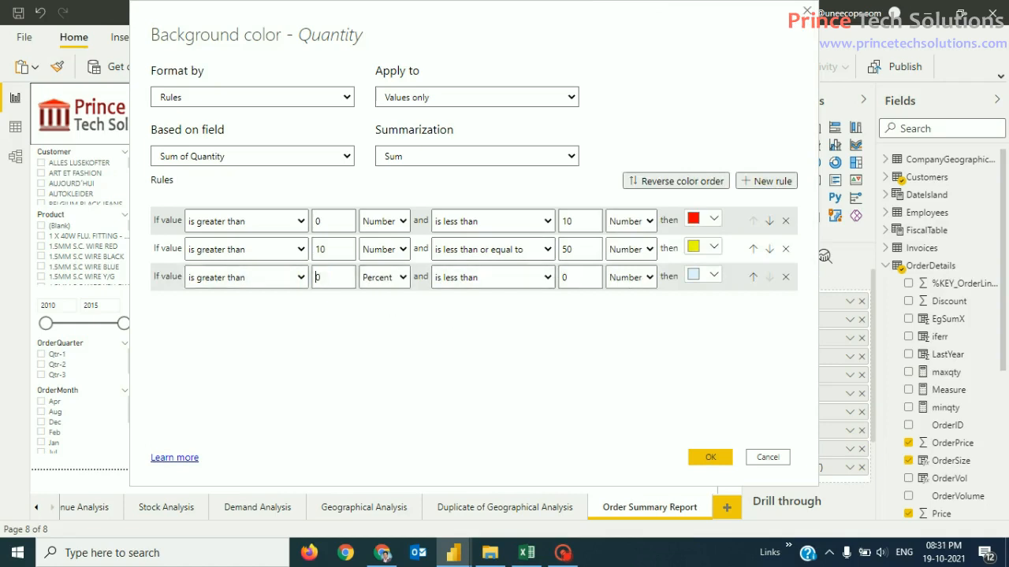
type("50")
left_click(386, 278)
left_click(380, 294)
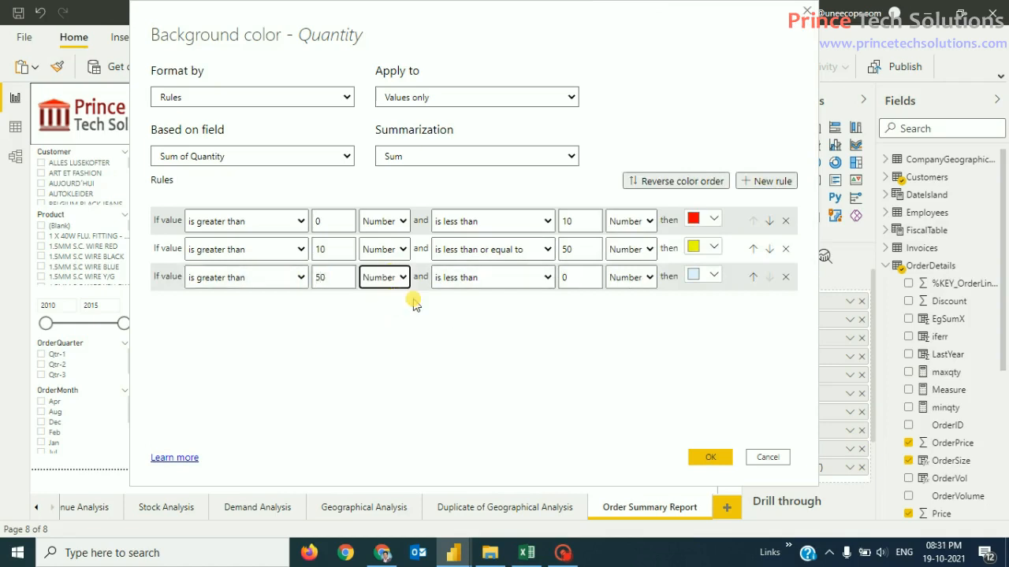
left_click(548, 277)
left_click(495, 309)
left_click(574, 278)
type("10")
Step: Mix a custom light orange shade in the third rule's colour picker
left_click(713, 278)
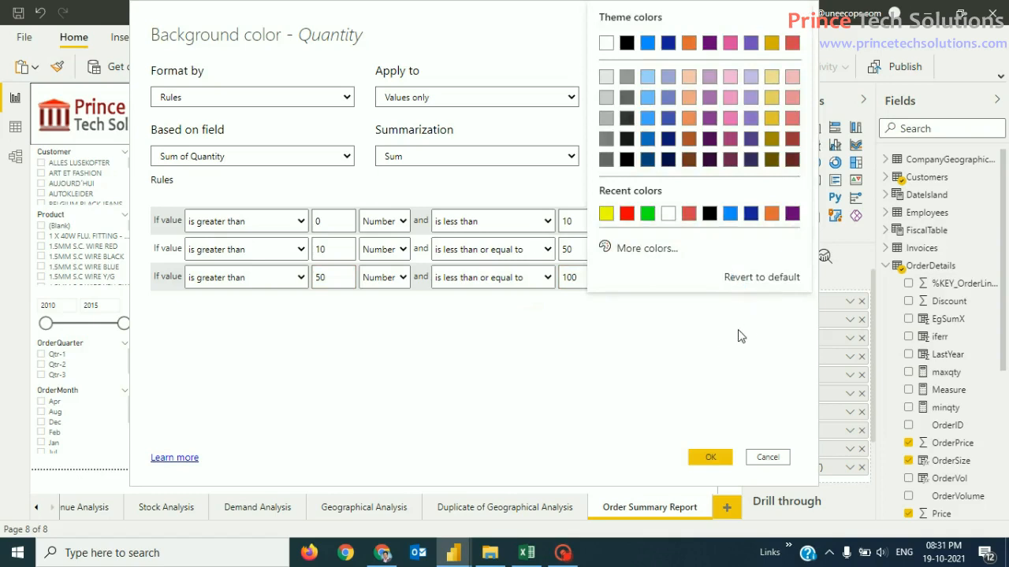
left_click(704, 340)
left_click(715, 276)
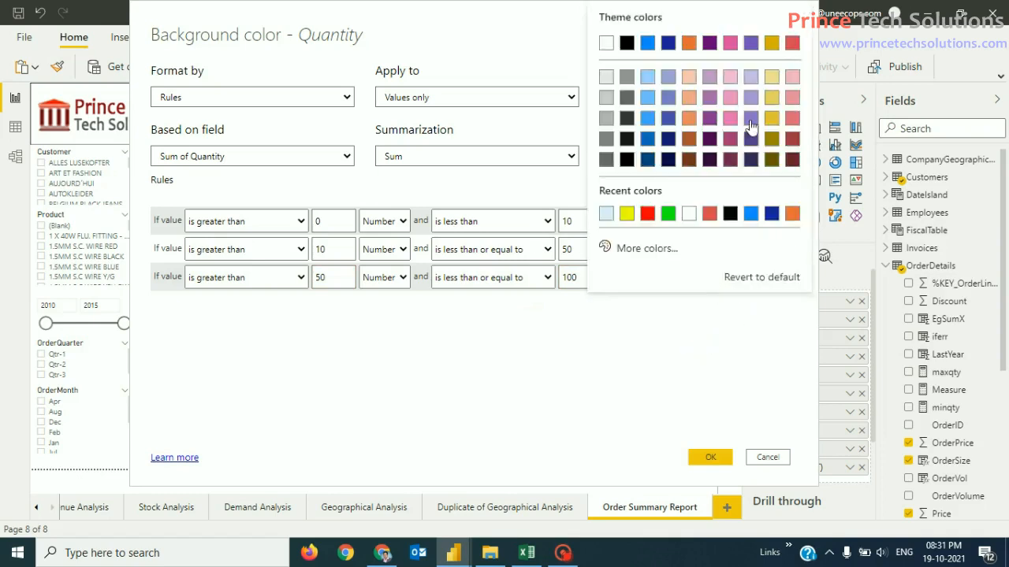
left_click(670, 250)
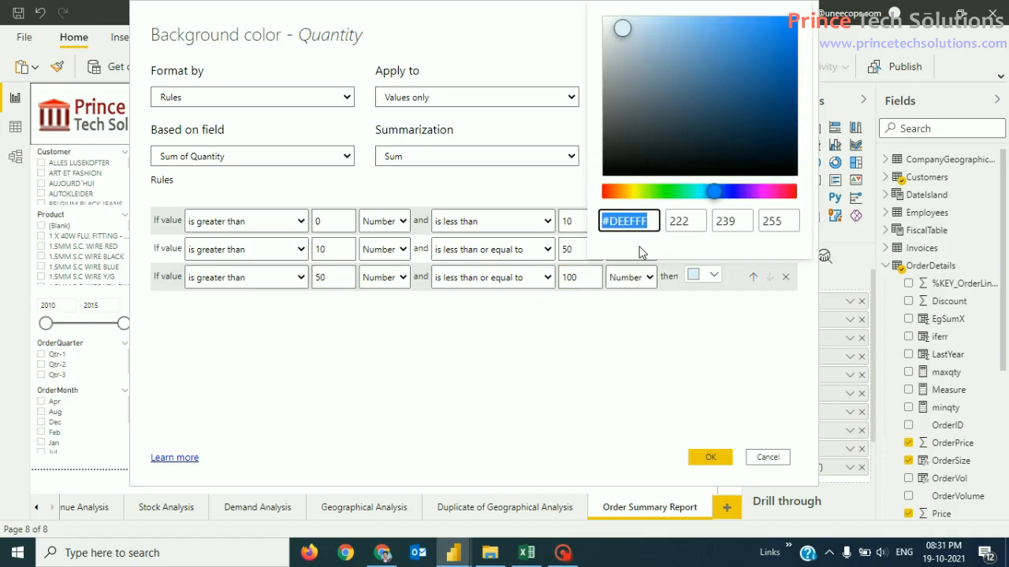
left_click(624, 191)
left_click(628, 192)
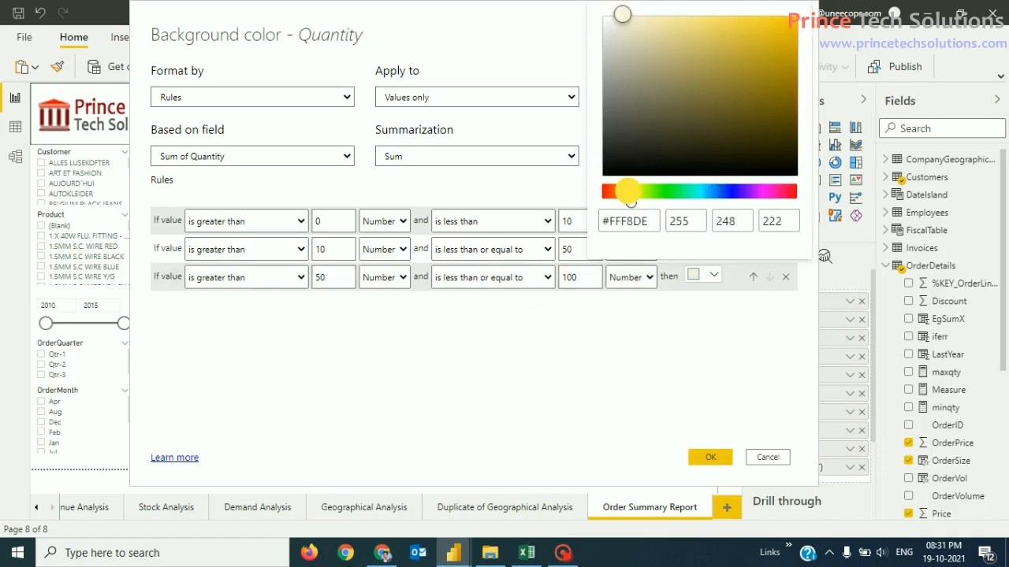
left_click(793, 16)
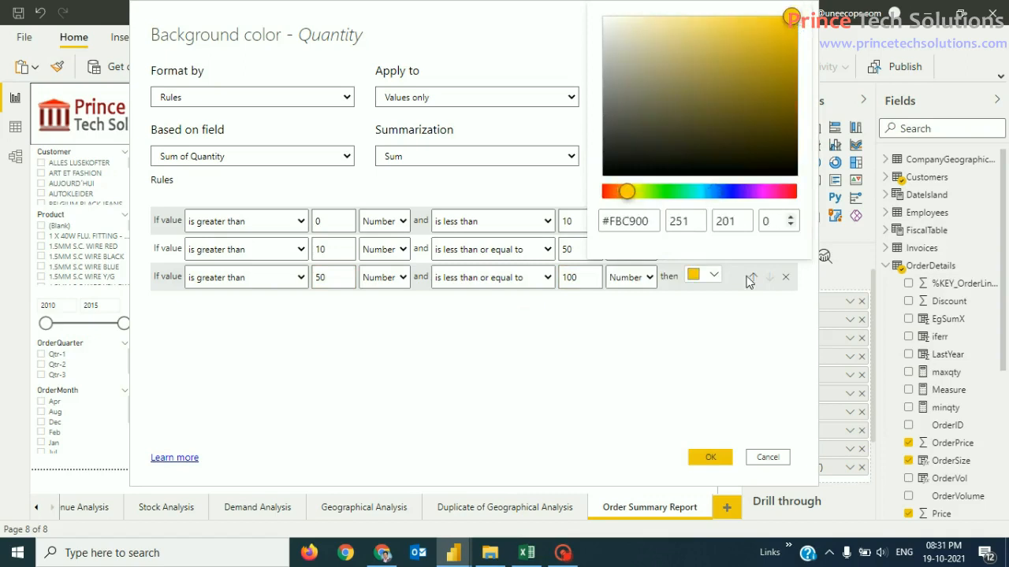
left_click(727, 366)
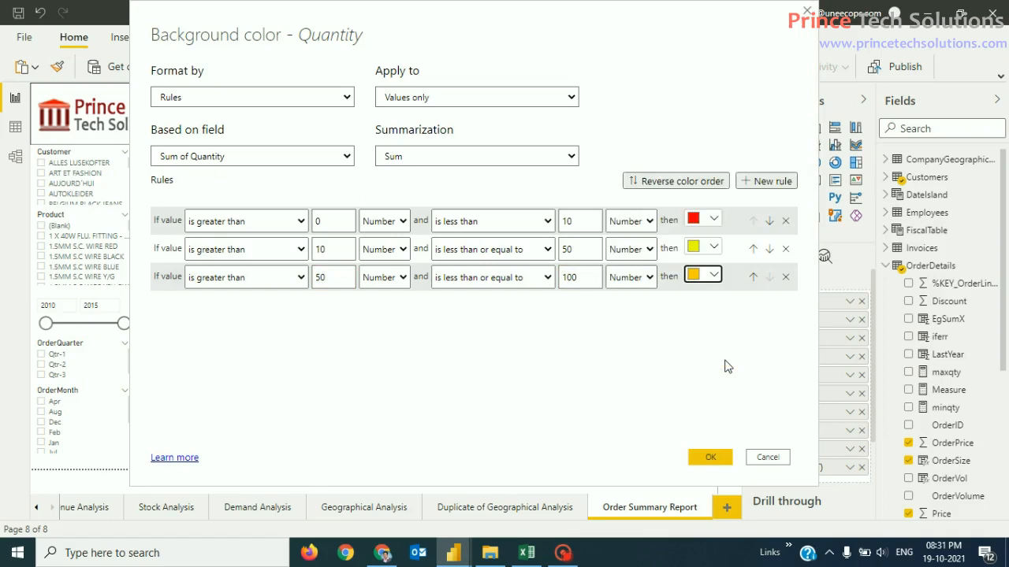
left_click(713, 274)
left_click(632, 248)
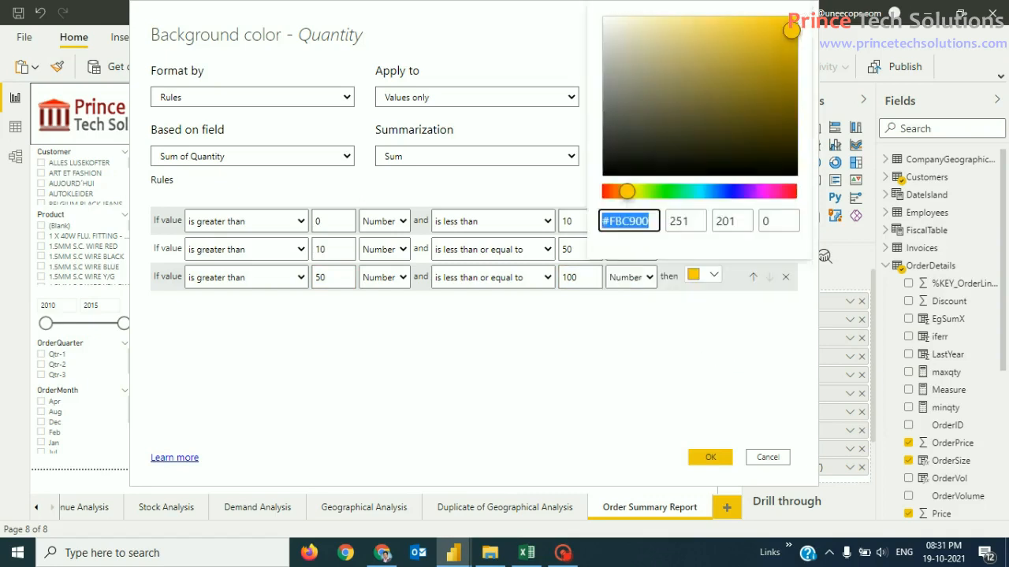
left_click(623, 194)
left_click_drag(623, 197, 617, 194)
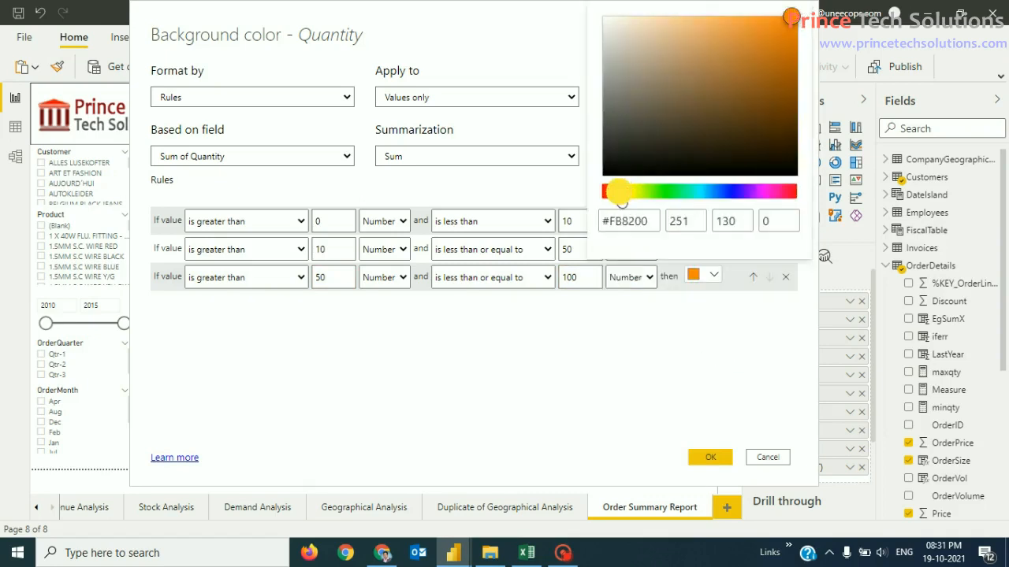
left_click_drag(739, 28, 714, 37)
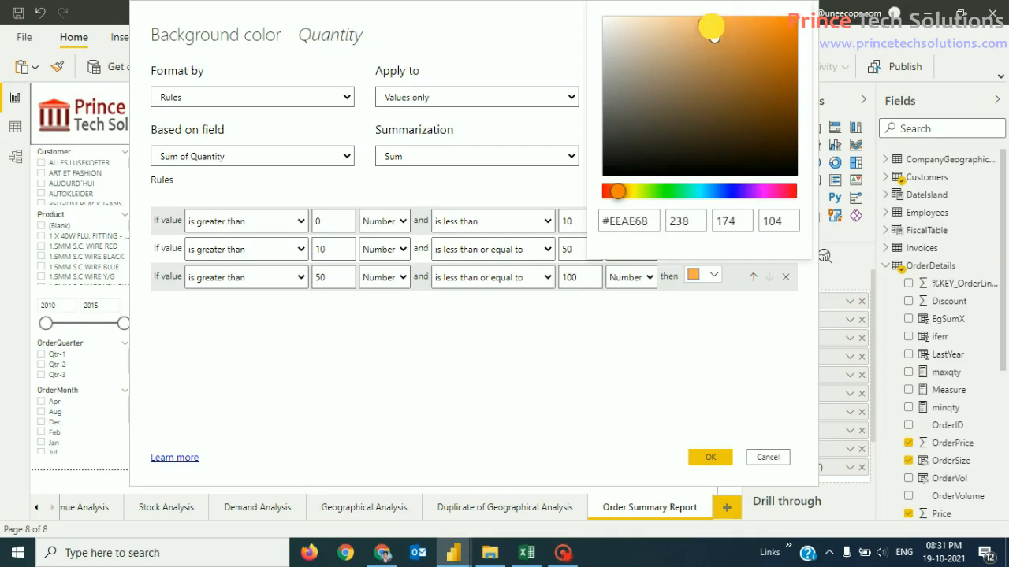
left_click(710, 22)
left_click(709, 417)
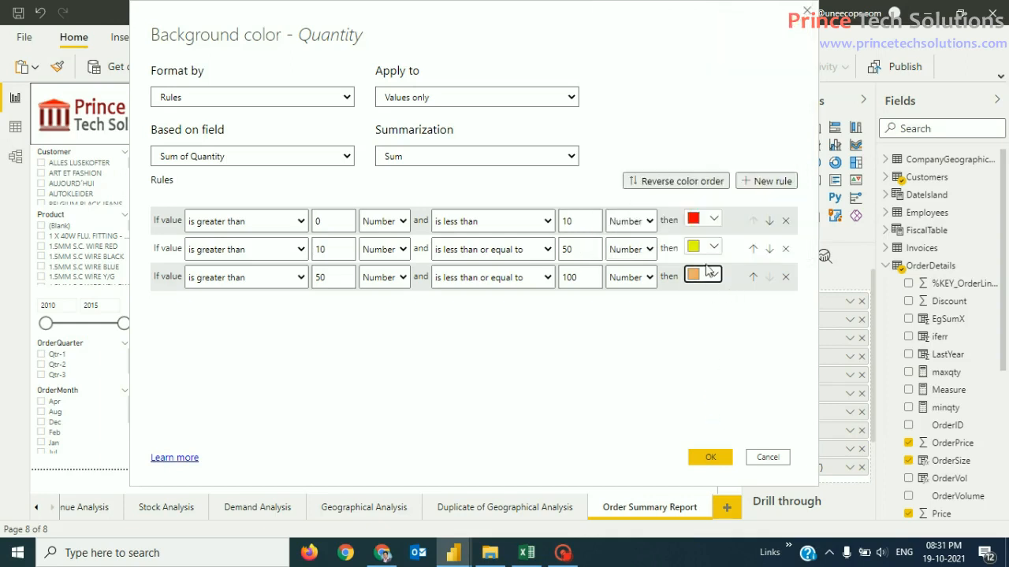
Step: Colour the 10–50 rule orange and the 50–100 rule yellow
left_click(714, 246)
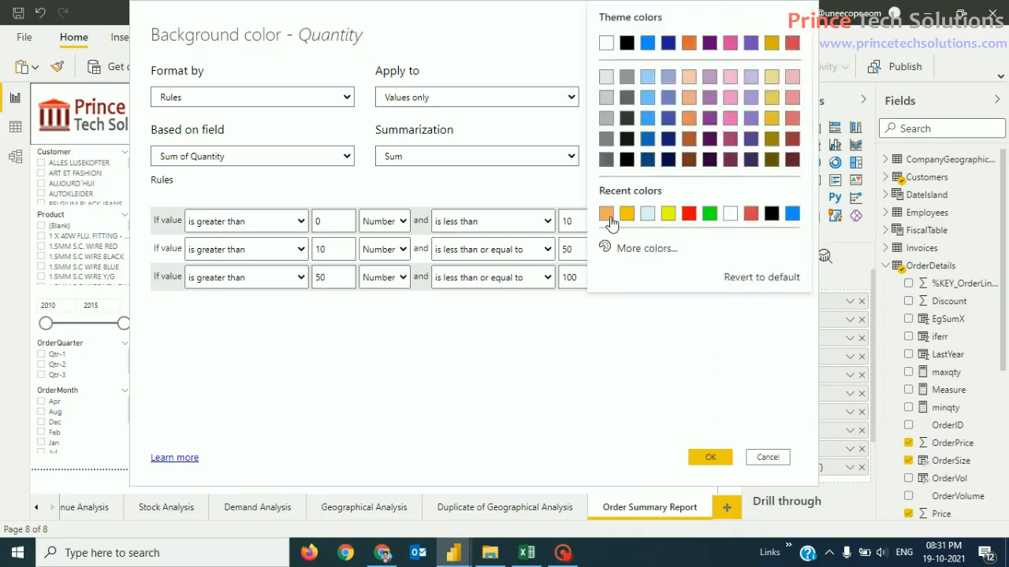
left_click(613, 219)
left_click(717, 278)
left_click(667, 213)
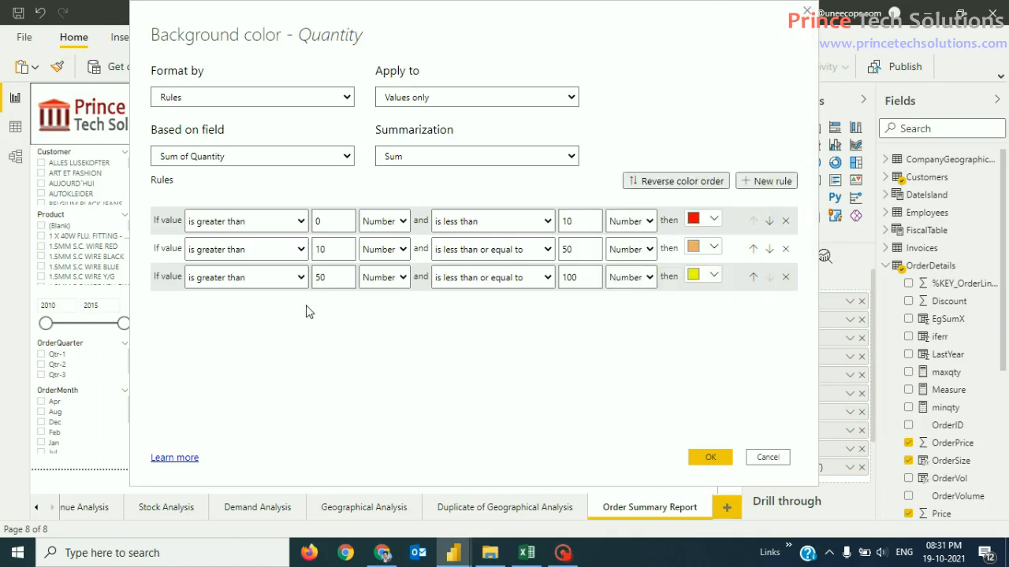
Step: Add a fourth rule for Number values above 100 up to and including 500
left_click(767, 182)
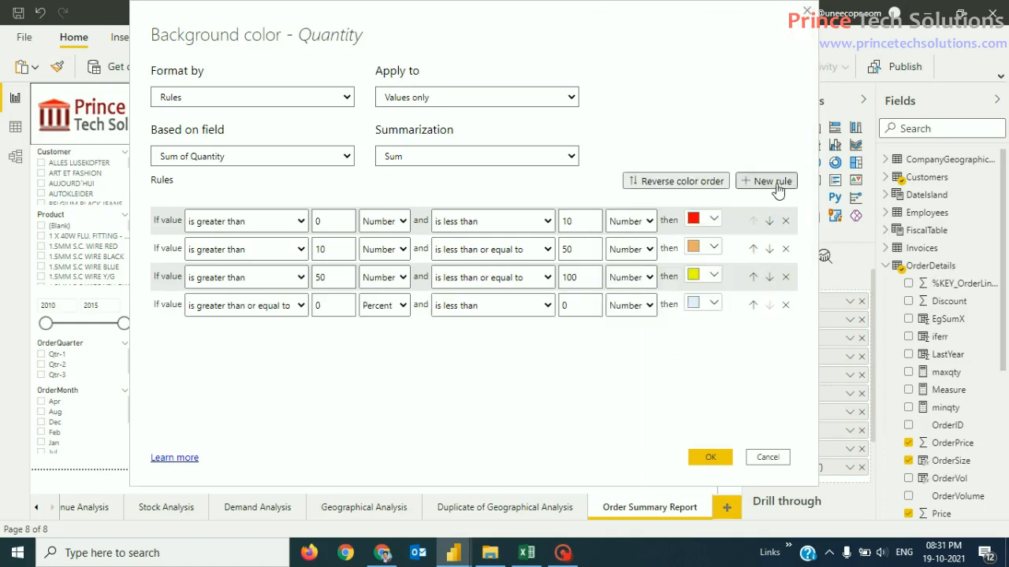
left_click(298, 313)
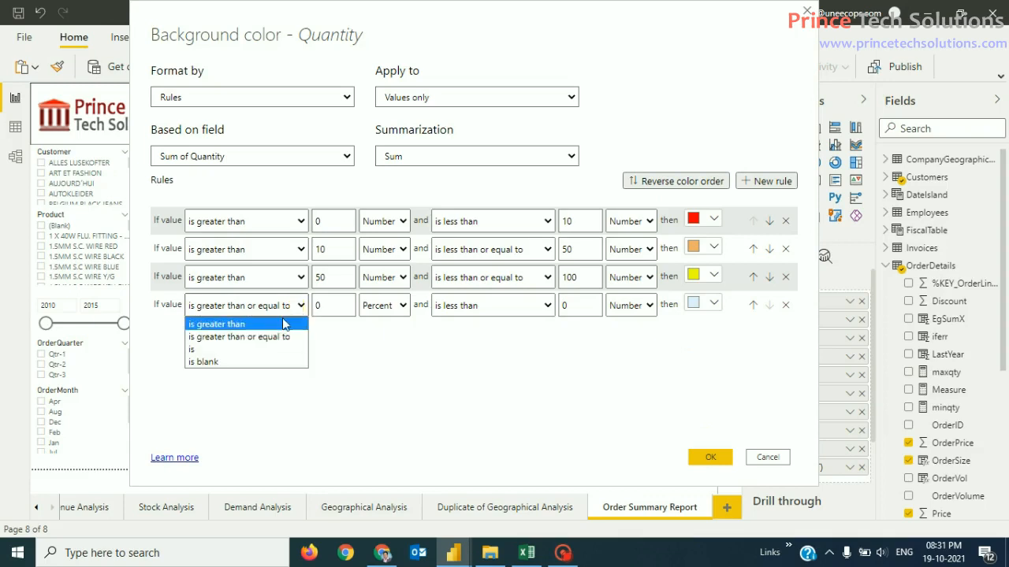
left_click(283, 322)
left_click(327, 307)
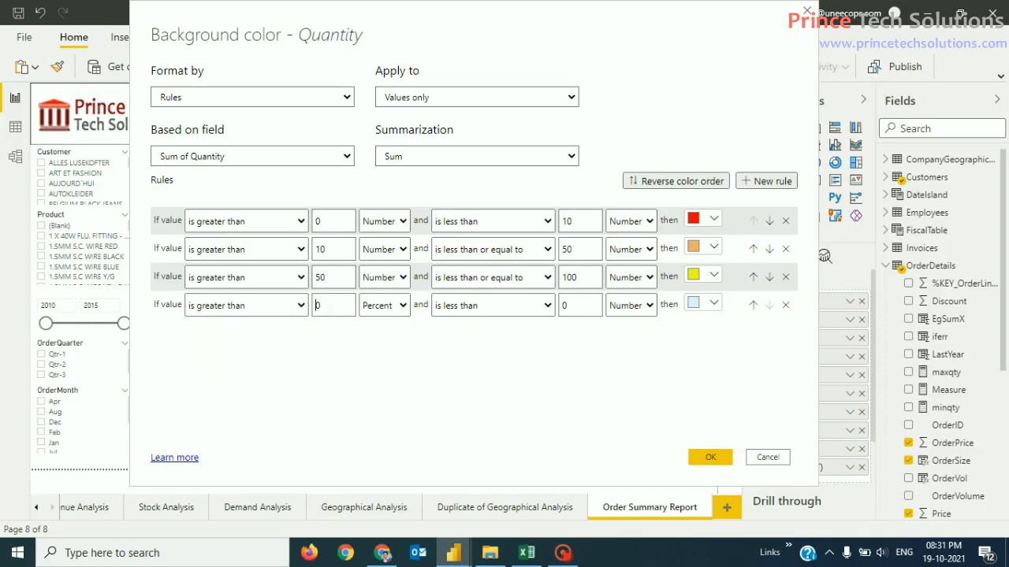
type("100")
left_click(378, 313)
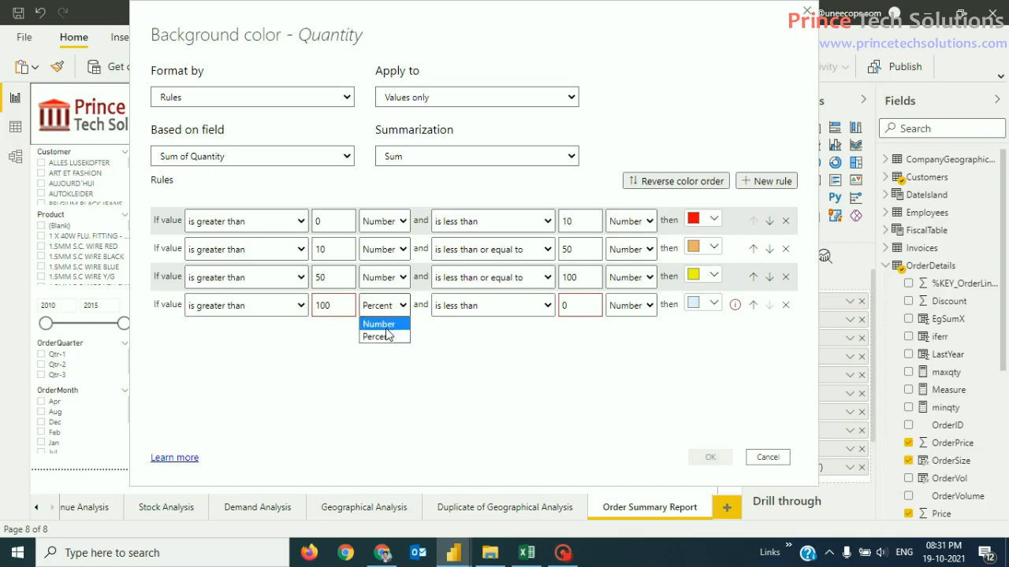
left_click(387, 335)
left_click(394, 320)
left_click(392, 323)
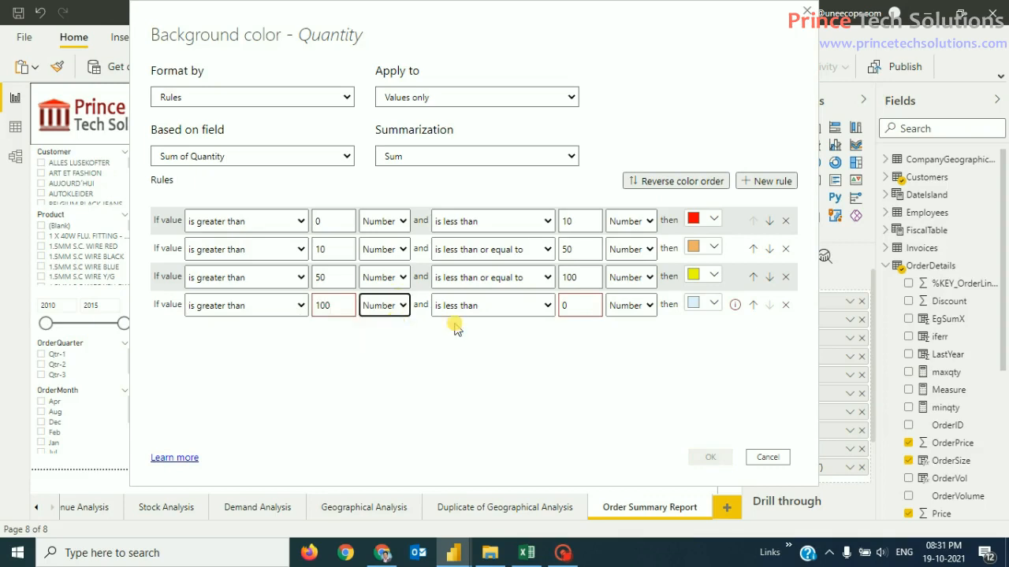
left_click(546, 301)
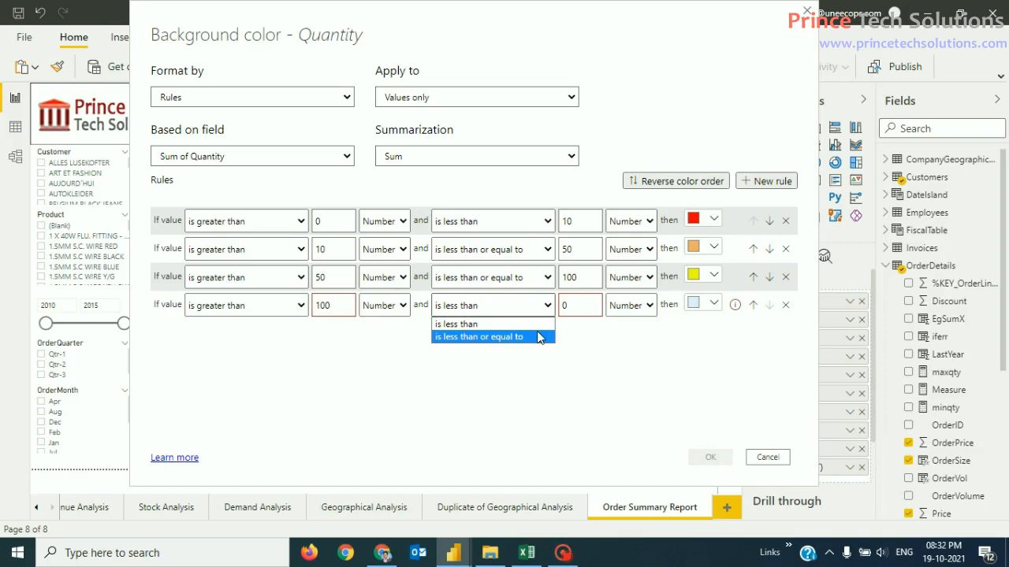
left_click(539, 336)
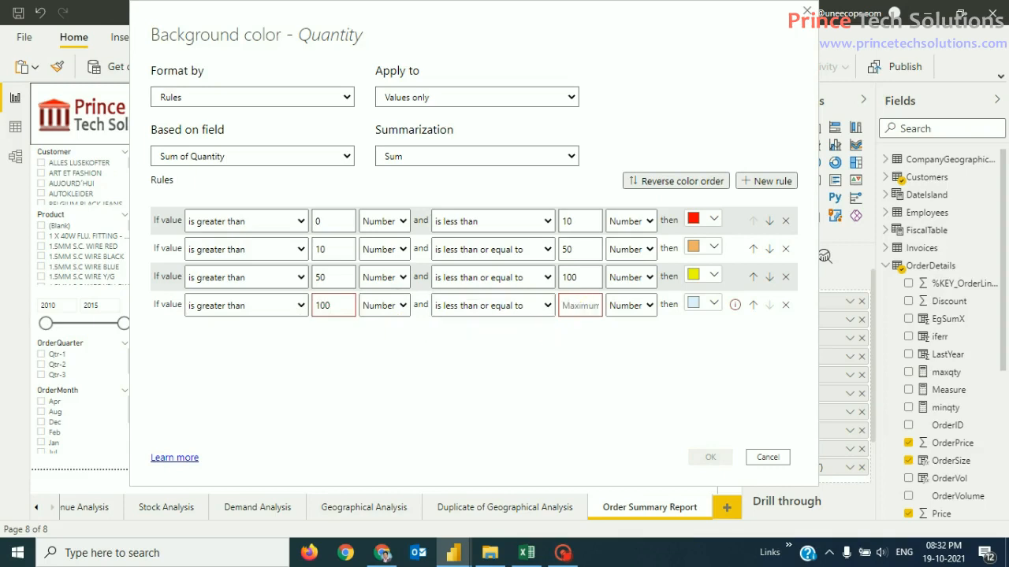
type("500")
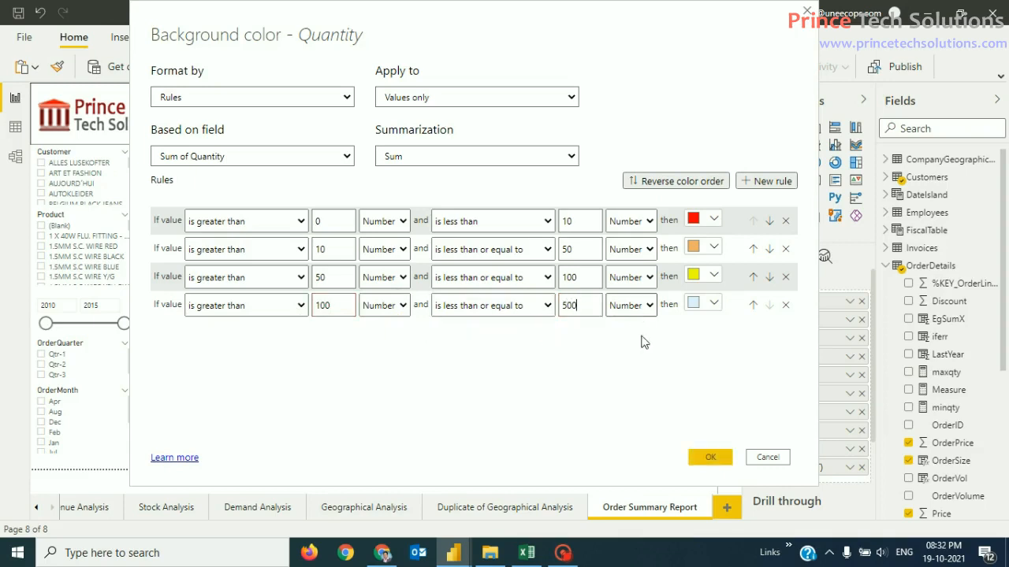
Step: Colour the fourth rule green and confirm the four rules
left_click(703, 304)
left_click(712, 215)
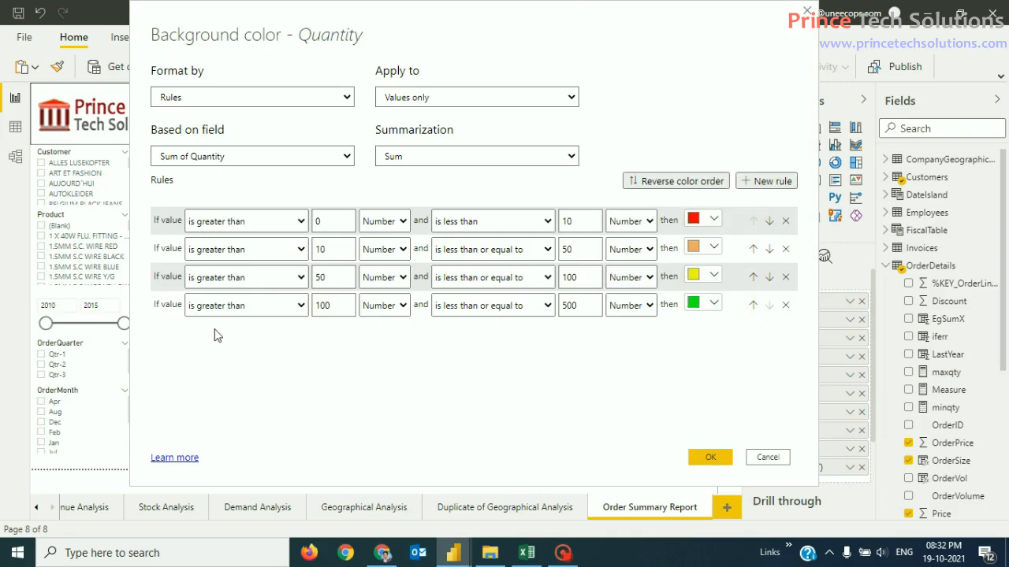
left_click(712, 458)
Step: Apply the banded rules and scroll the table to check the red, orange, yellow and green Quantity cells
left_click(712, 458)
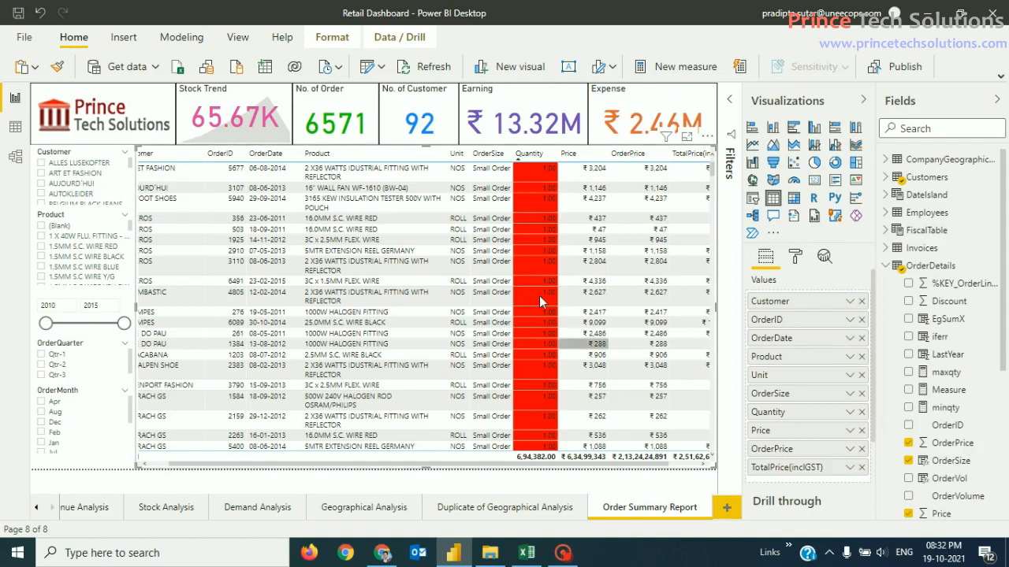
scroll(605, 347, "down", 2)
scroll(605, 345, "down", 5)
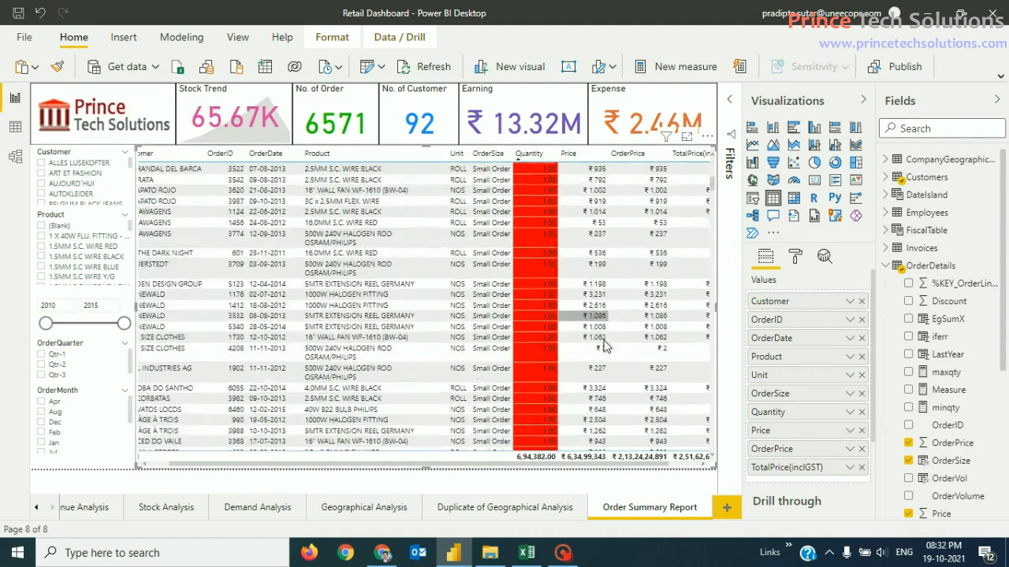
left_click_drag(711, 201, 709, 412)
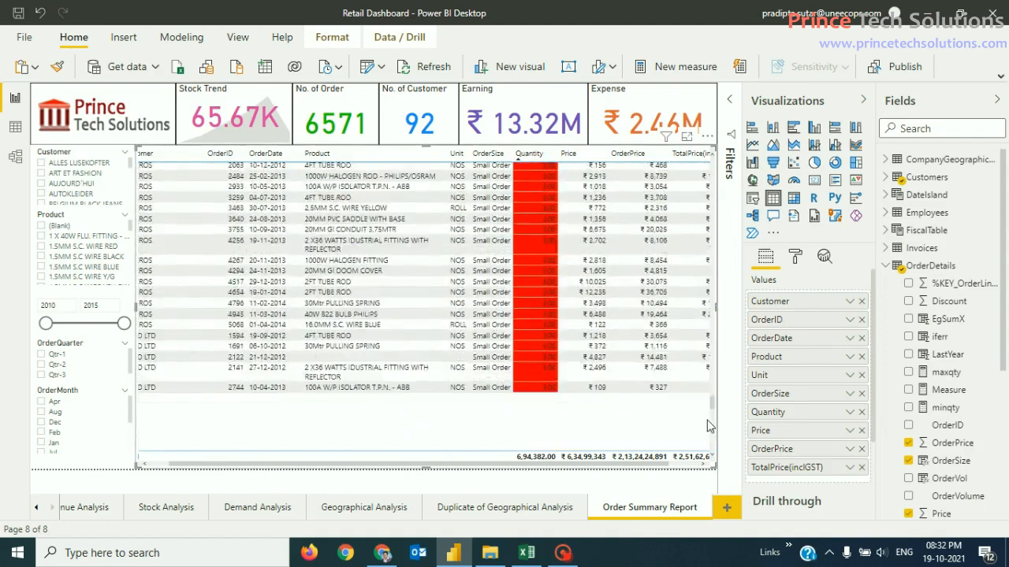
Step: Sort the table by Product and clear the row selection to show all orders
left_click(339, 228)
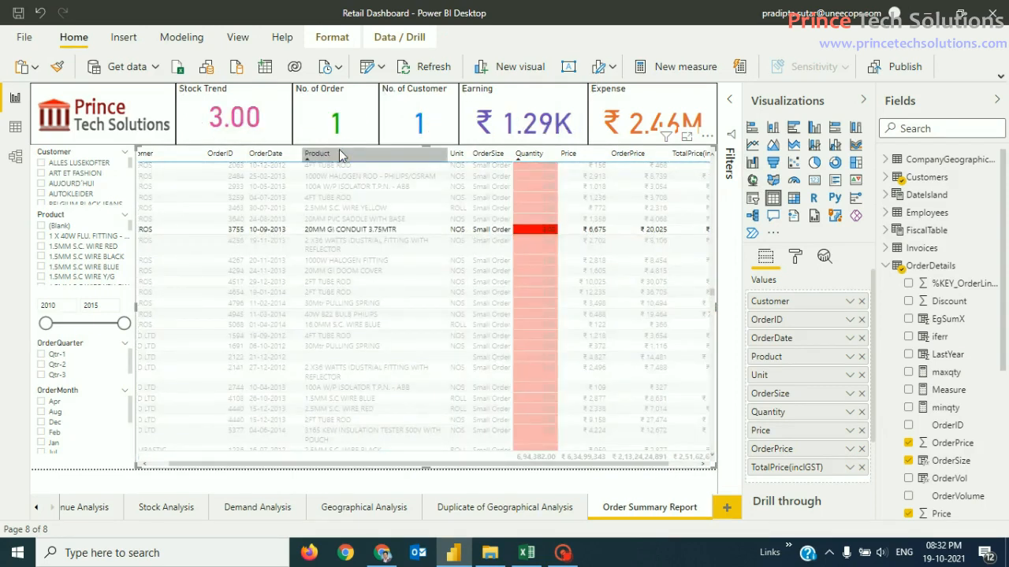
left_click(341, 155)
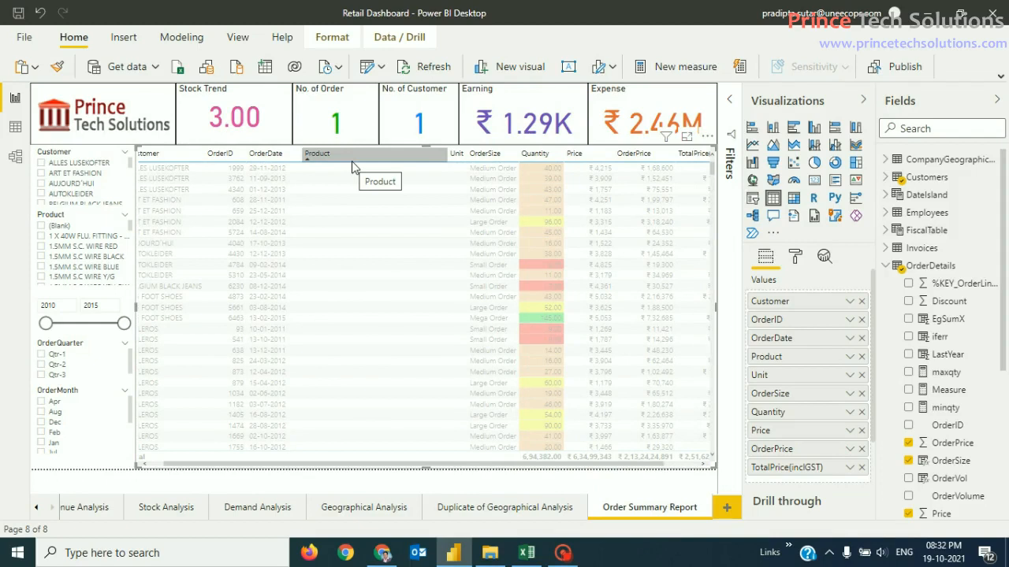
left_click(378, 319)
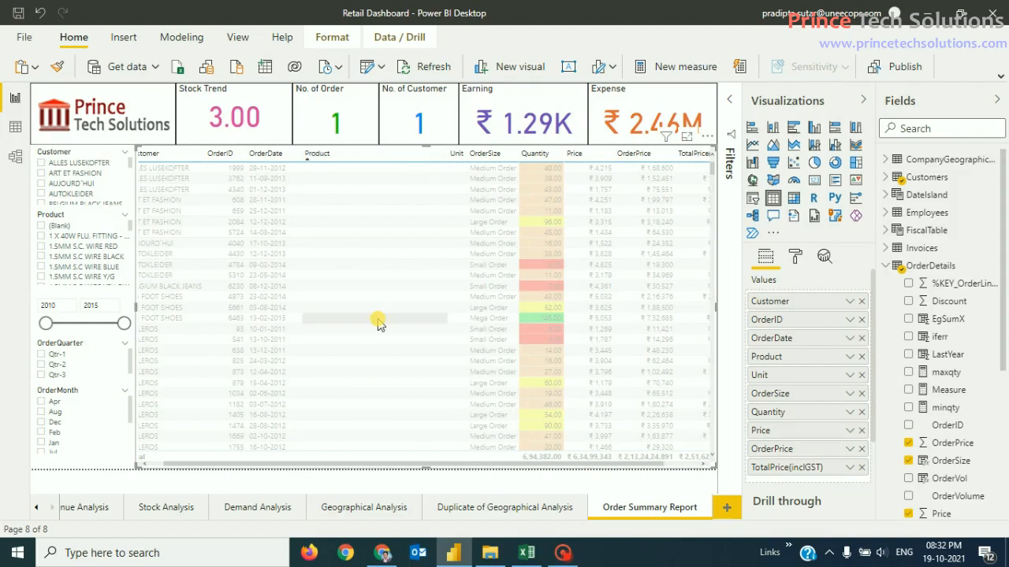
left_click(368, 265)
left_click(367, 265)
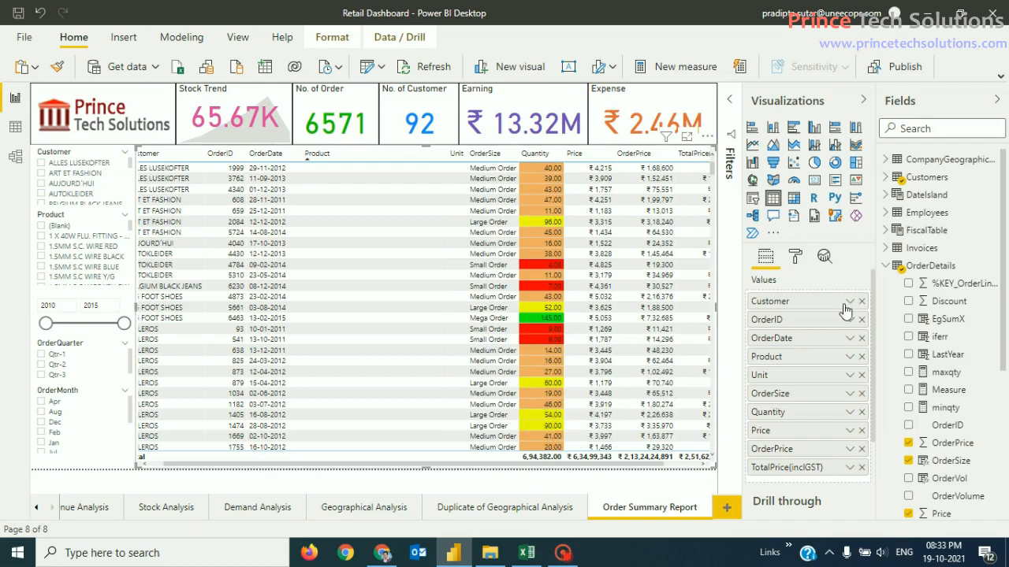
Step: Recolour the Quantity 10–50 rule with deeper orange #F79D01 and apply the change
left_click(849, 412)
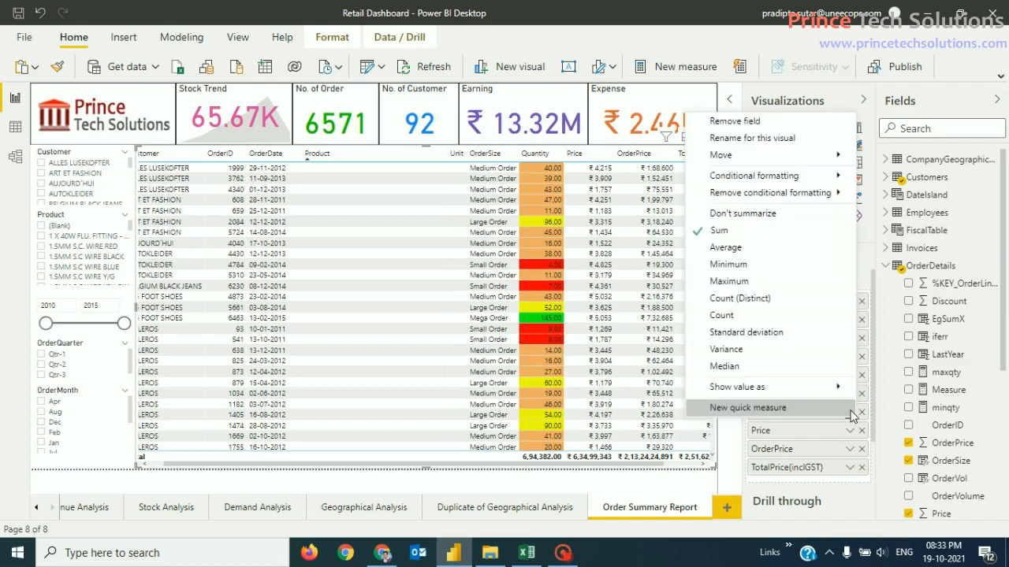
mouse_move(798, 178)
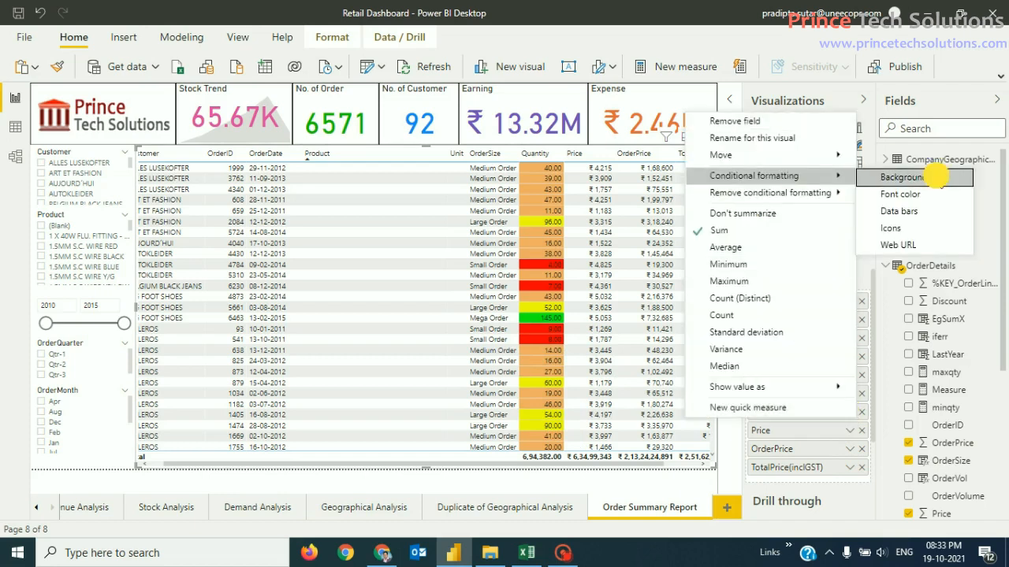
left_click(934, 178)
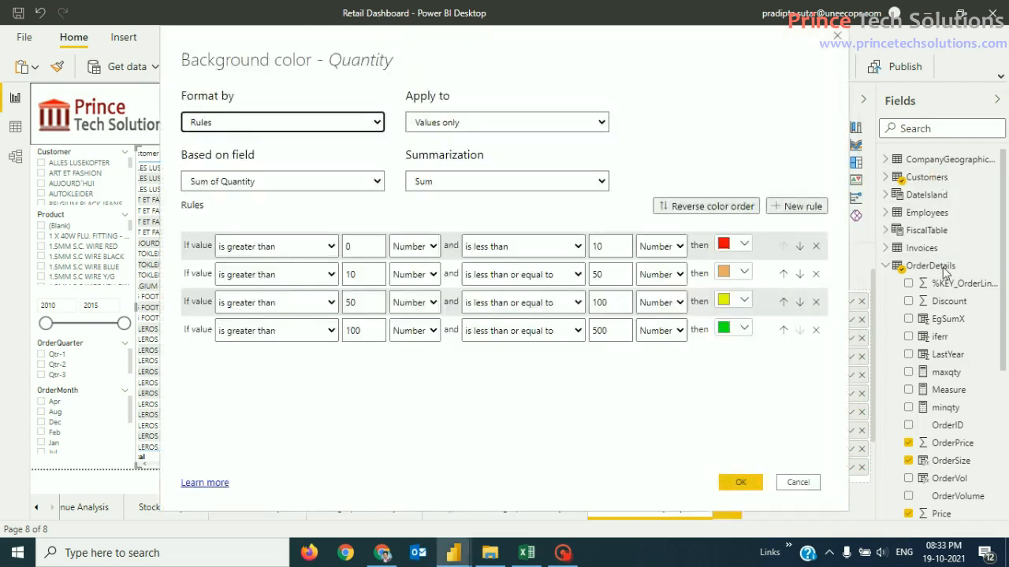
left_click(747, 274)
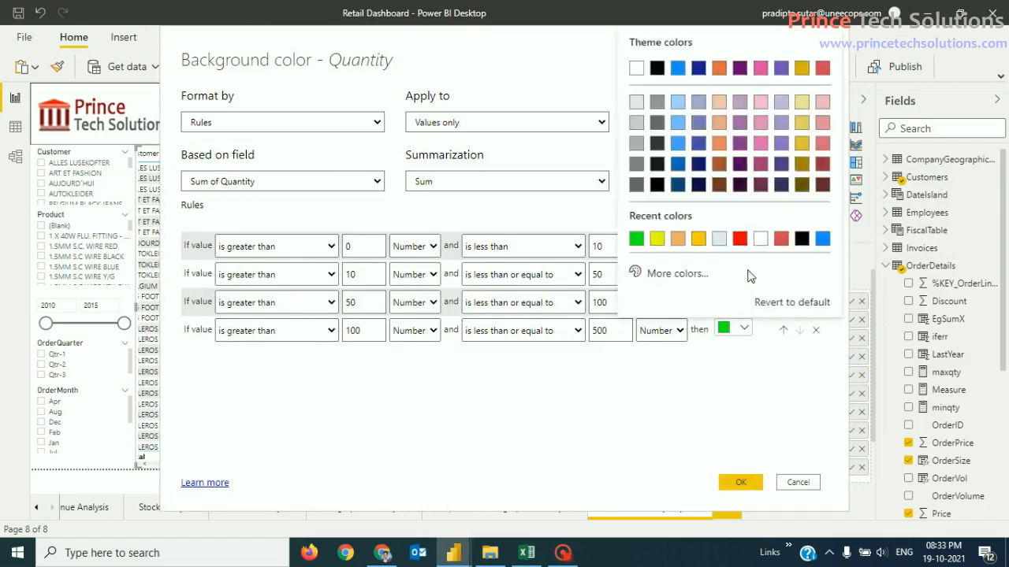
left_click(677, 273)
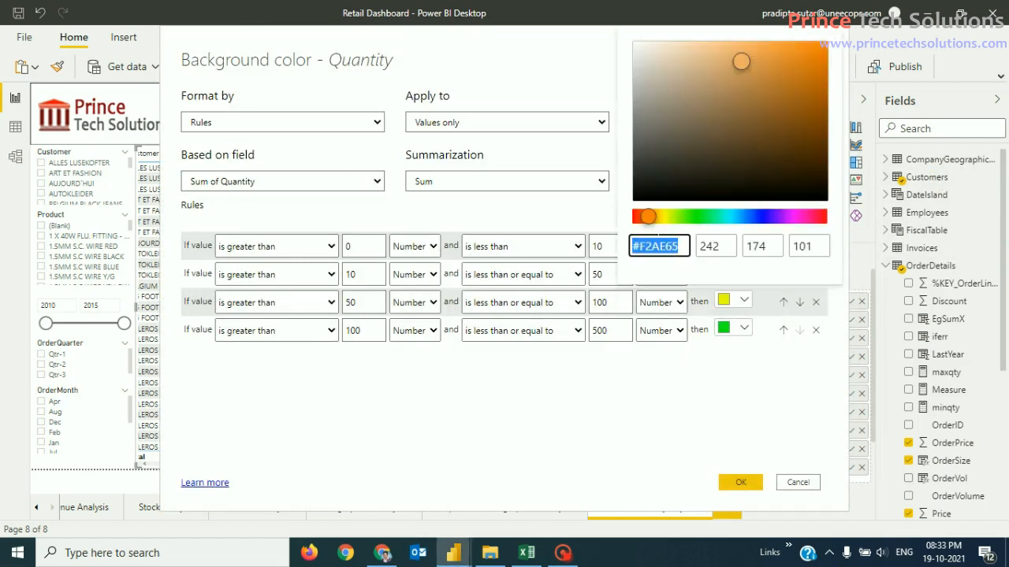
left_click(654, 217)
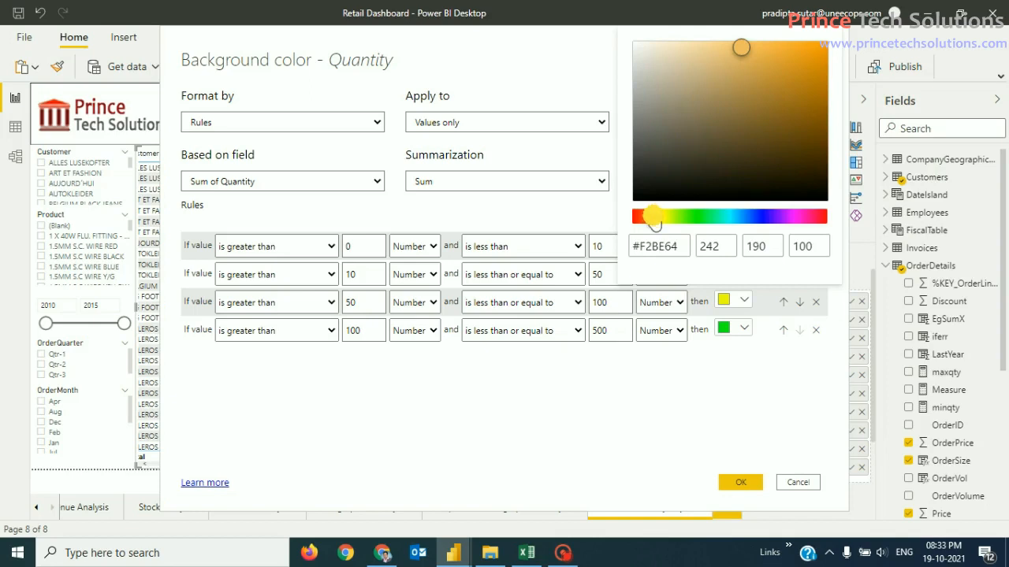
left_click_drag(741, 48, 827, 52)
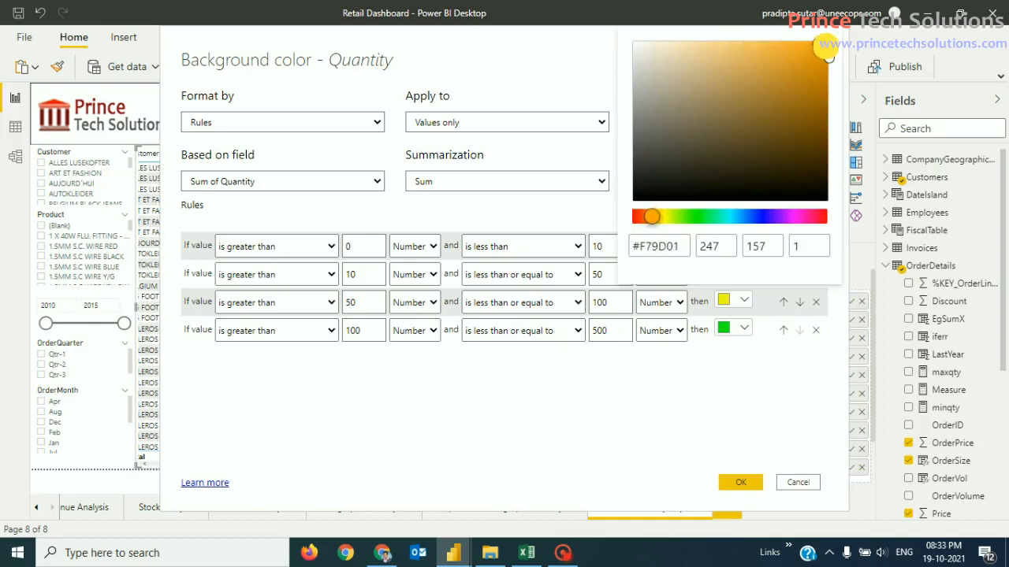
left_click(750, 432)
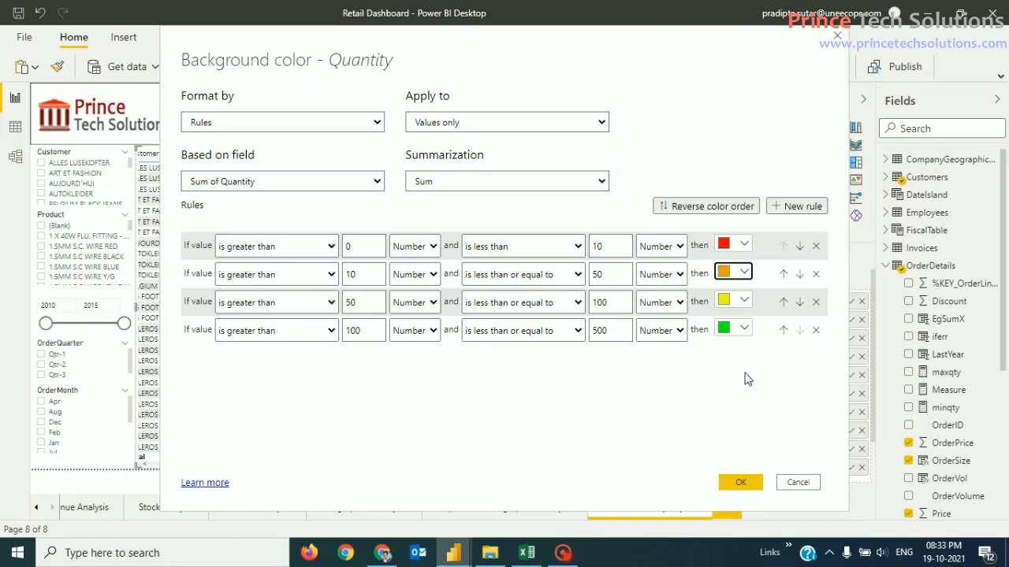
left_click(745, 273)
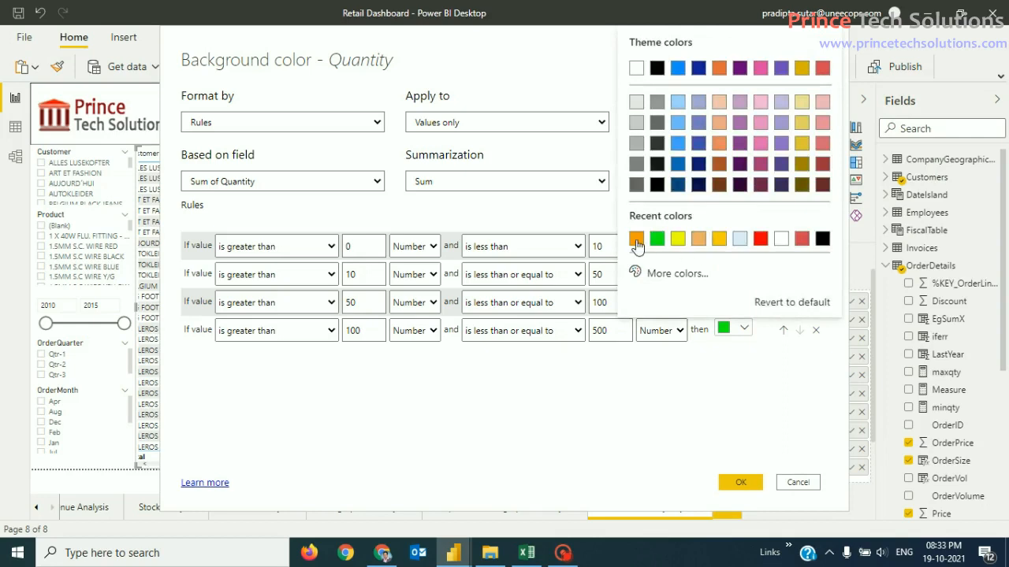
left_click(637, 246)
left_click(739, 482)
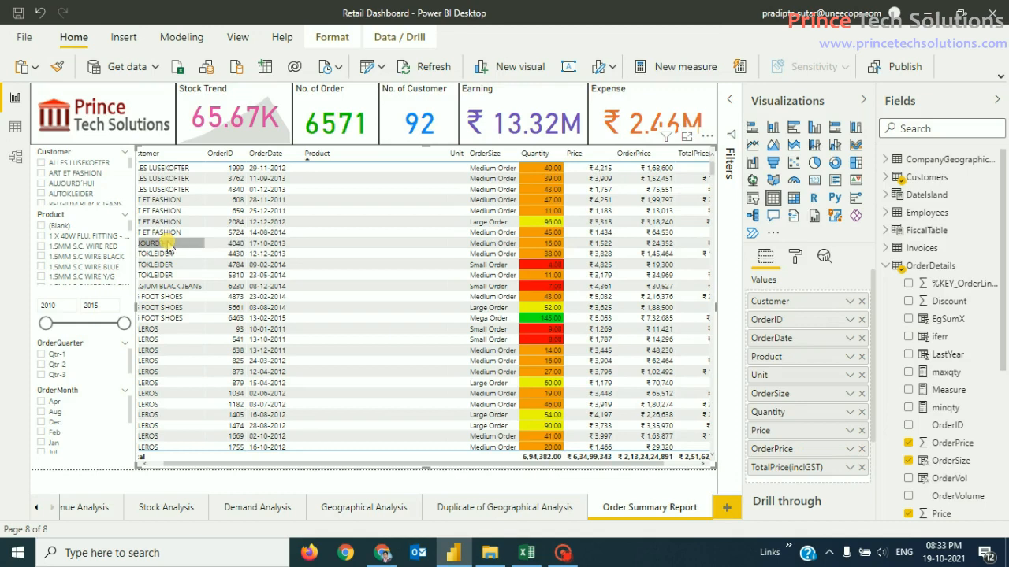
left_click(227, 244)
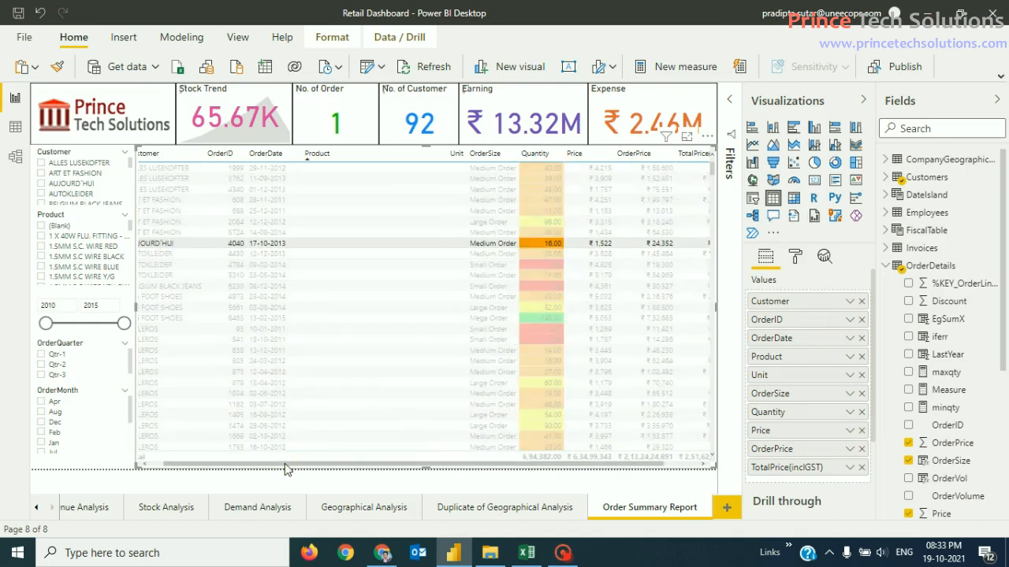
left_click_drag(289, 466, 215, 461)
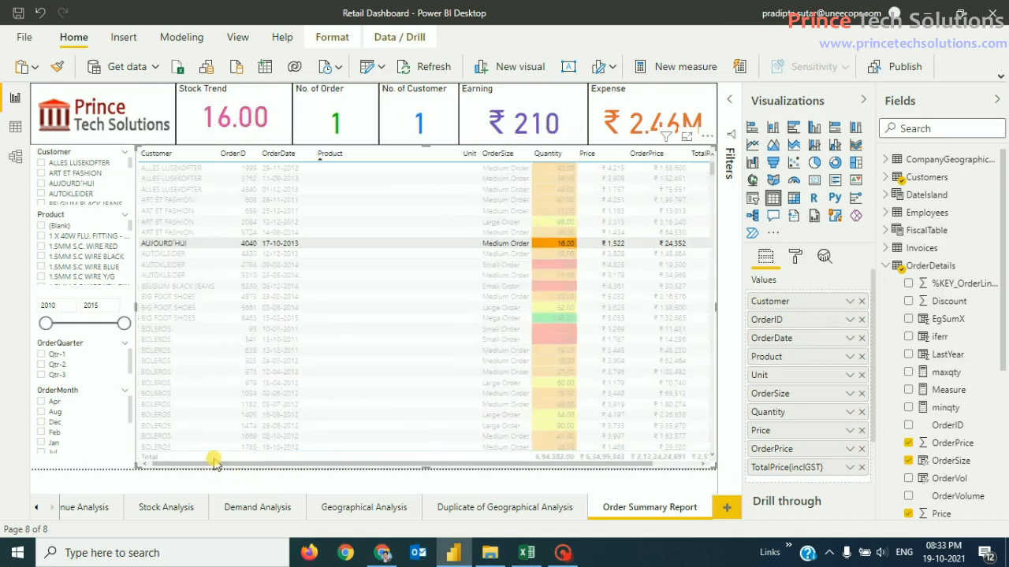
left_click(176, 156)
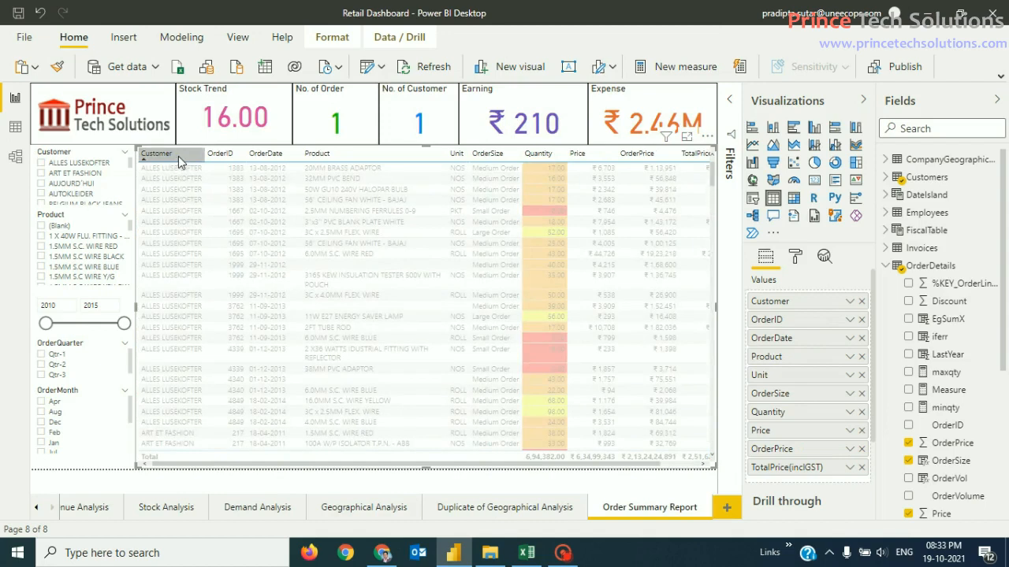
left_click(335, 246)
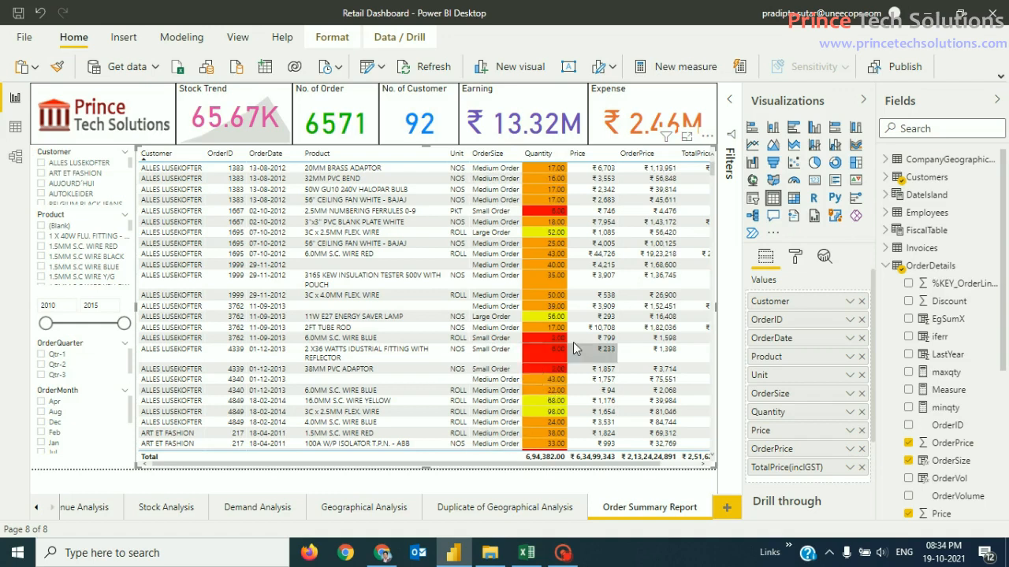
left_click_drag(711, 171, 732, 221)
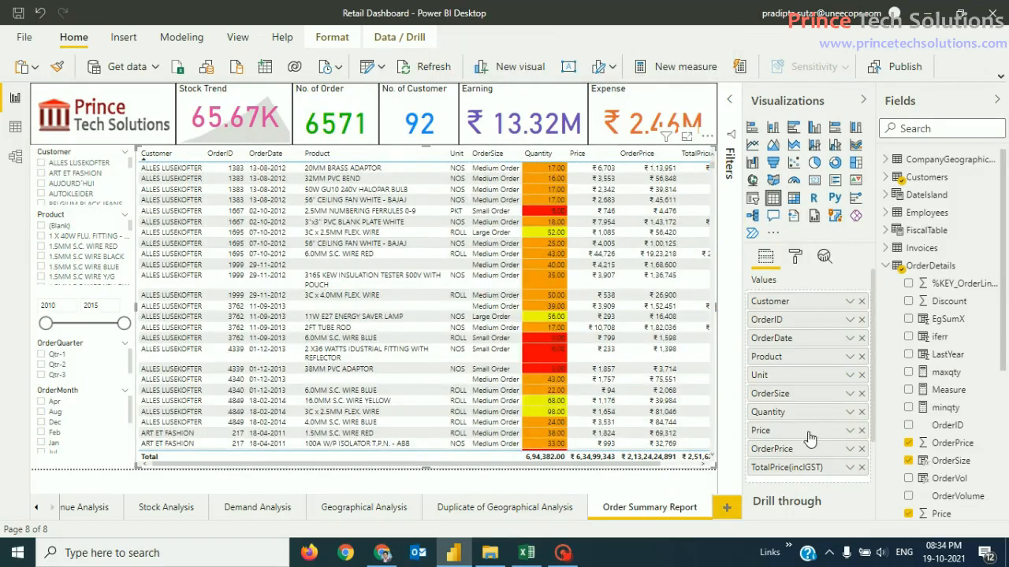
Step: Open OrderSize background colour formatting, set Format style to Rules based on OrderDetails Quantity
left_click(850, 394)
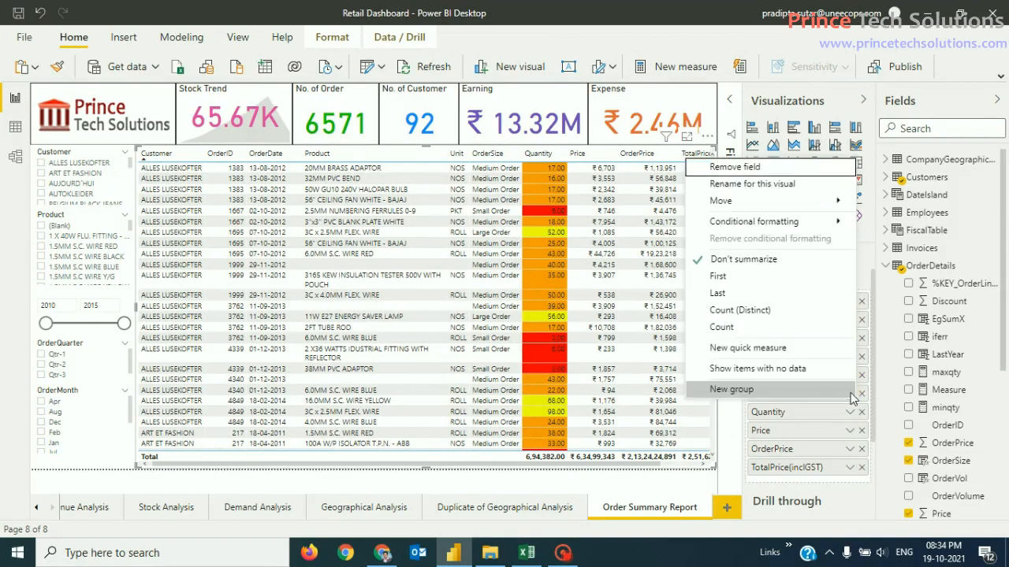
mouse_move(804, 221)
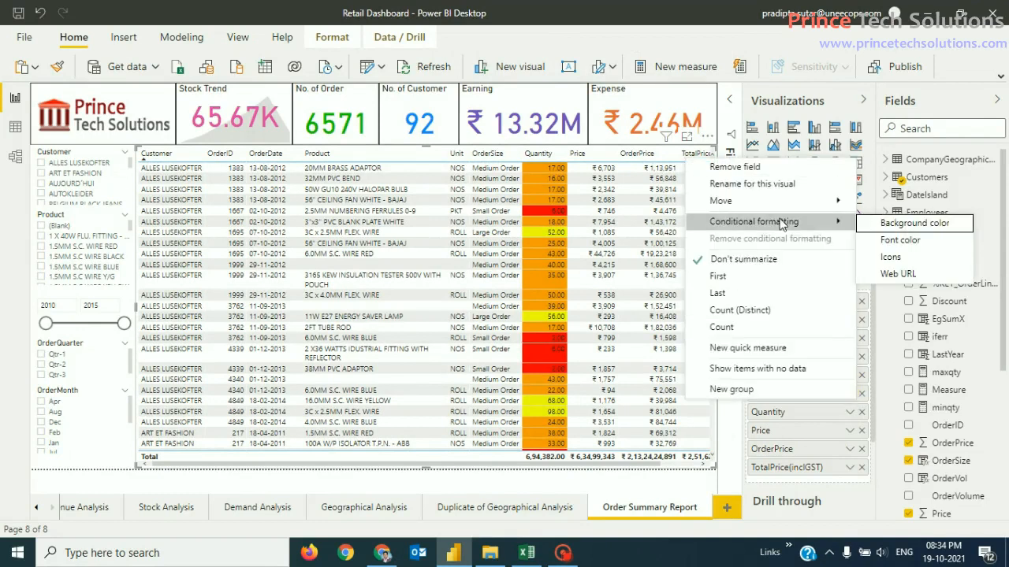
left_click(895, 226)
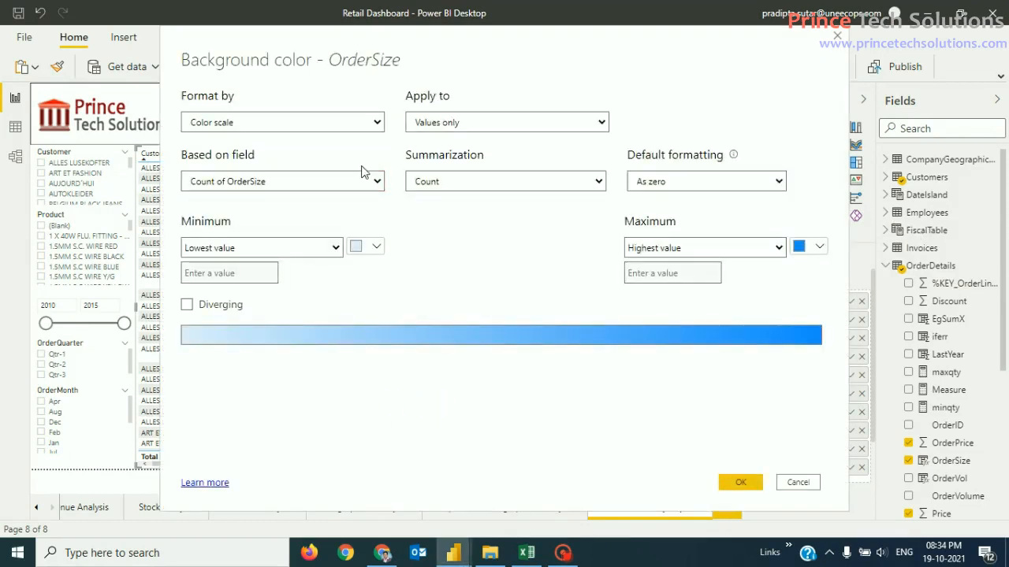
left_click(377, 126)
left_click(296, 153)
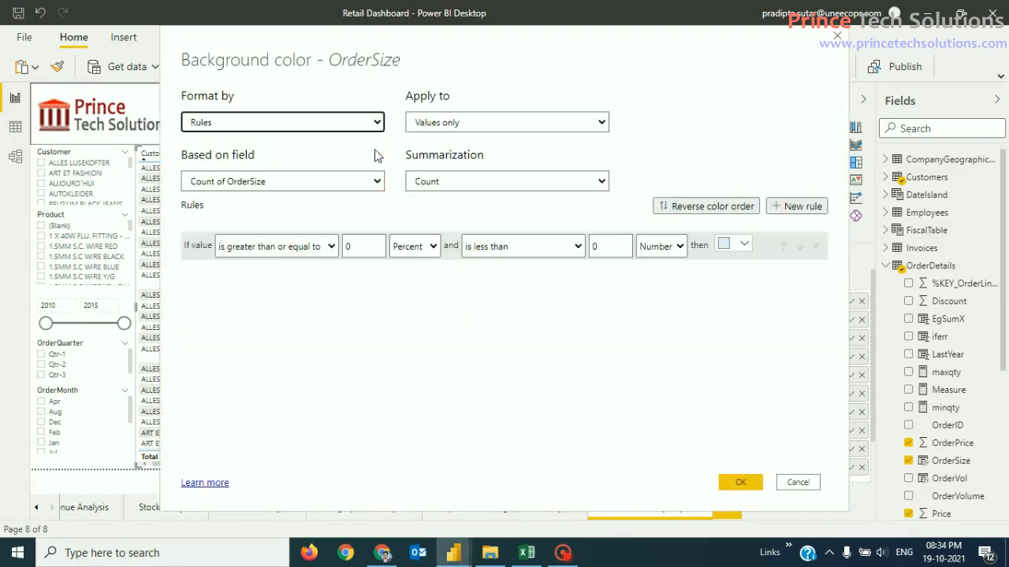
left_click(364, 183)
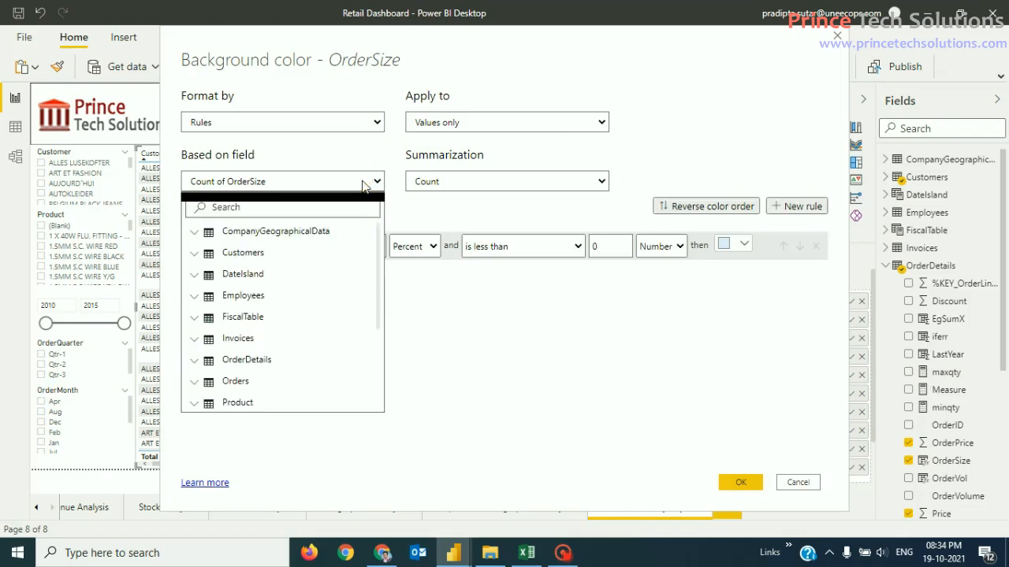
left_click(195, 364)
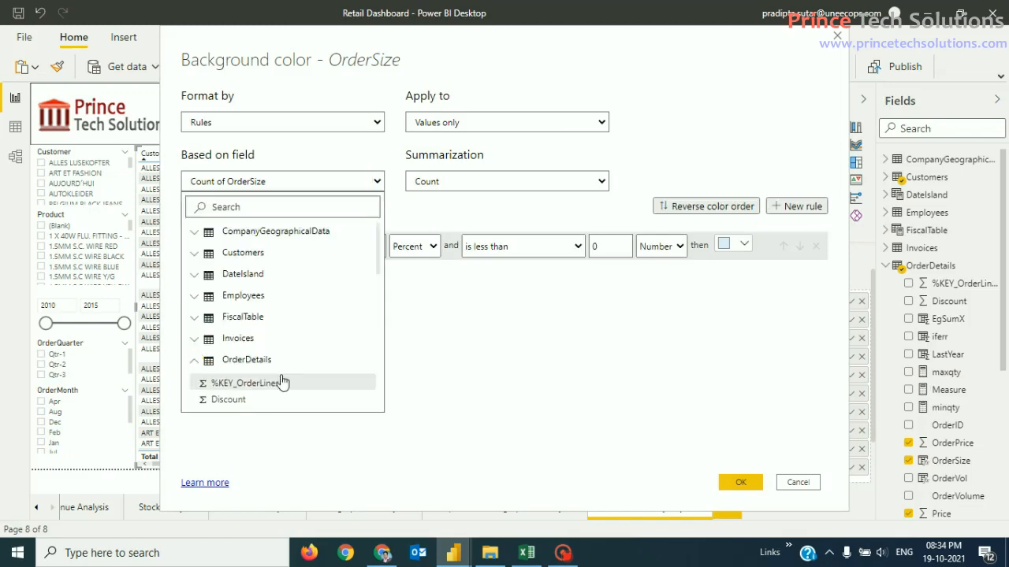
scroll(284, 381, "down", 3)
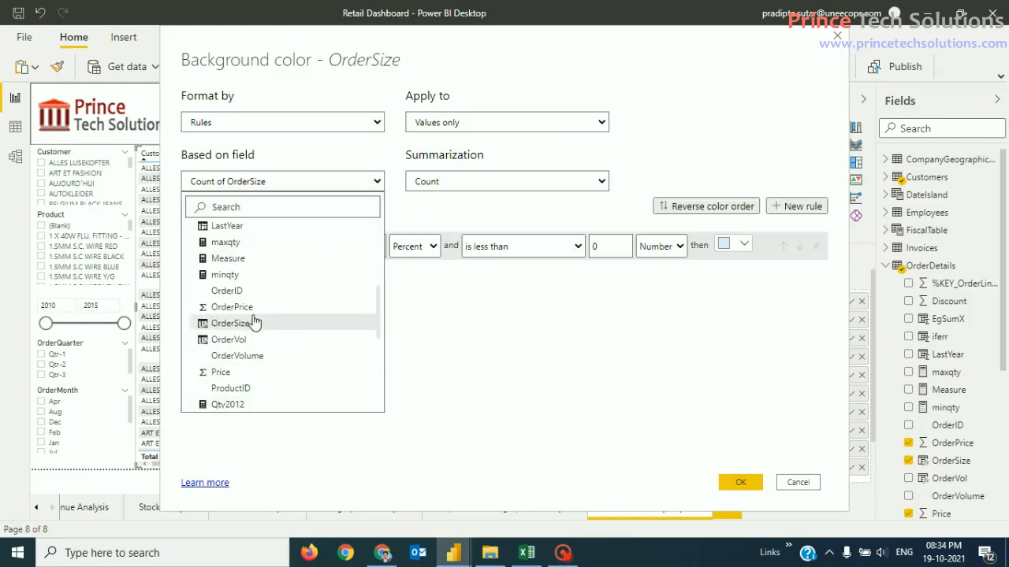
scroll(252, 339, "down", 5)
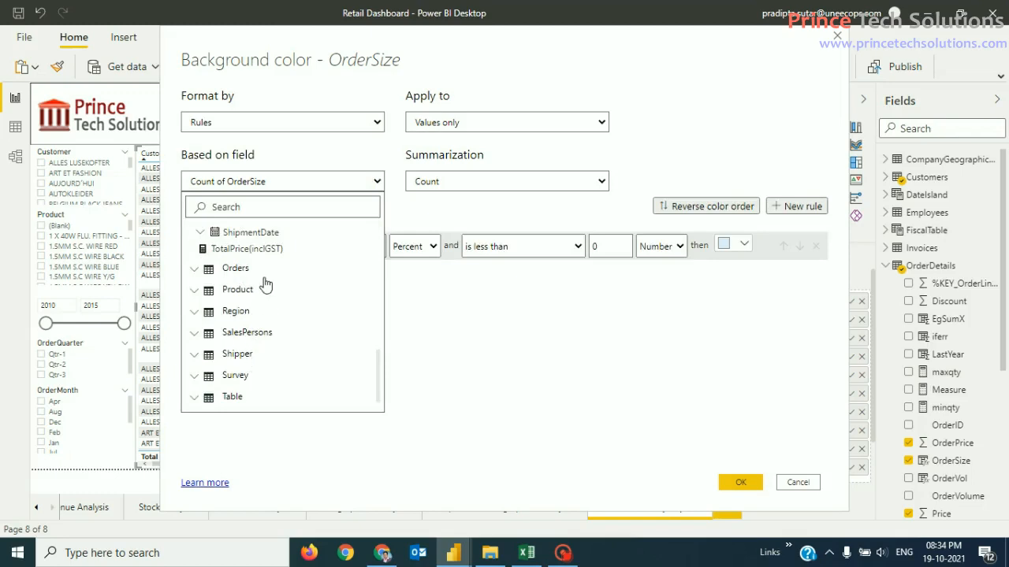
scroll(265, 285, "up", 2)
left_click(240, 291)
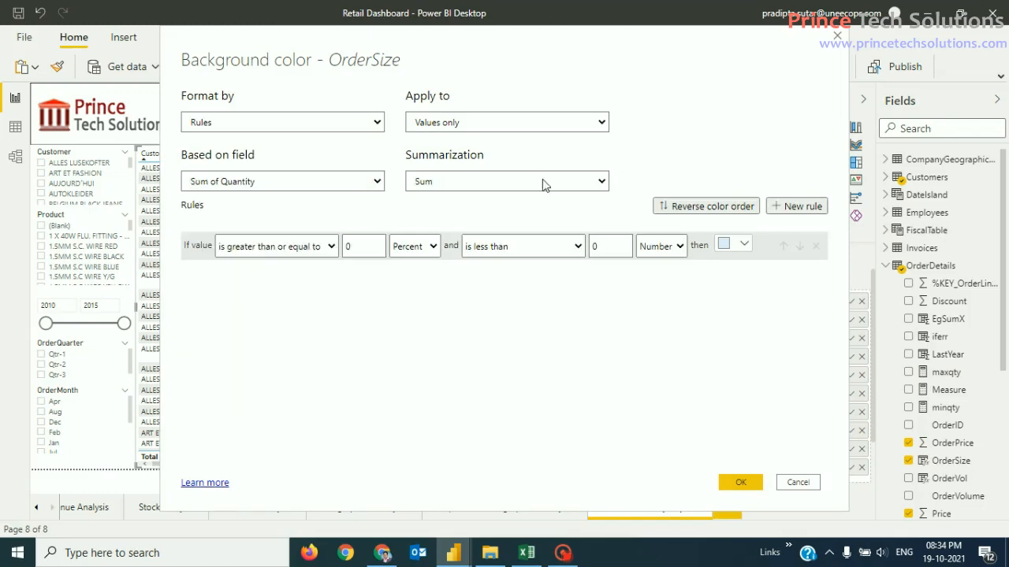
Step: Make the first OrderSize rule colour Number values above 0 up to 10 red
left_click(360, 245)
left_click(332, 246)
left_click(305, 264)
left_click(424, 253)
left_click(424, 265)
left_click(605, 246)
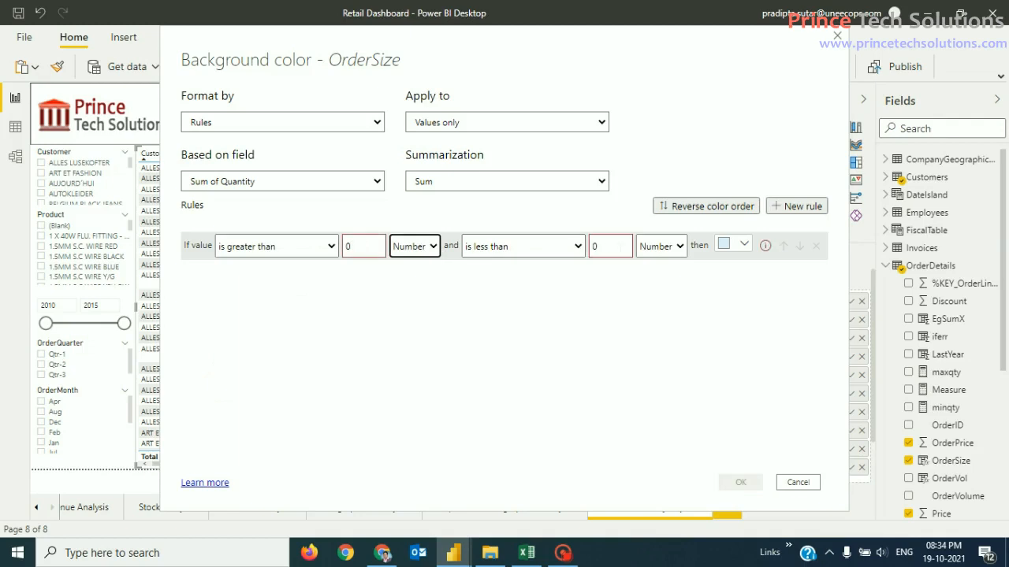
type("1")
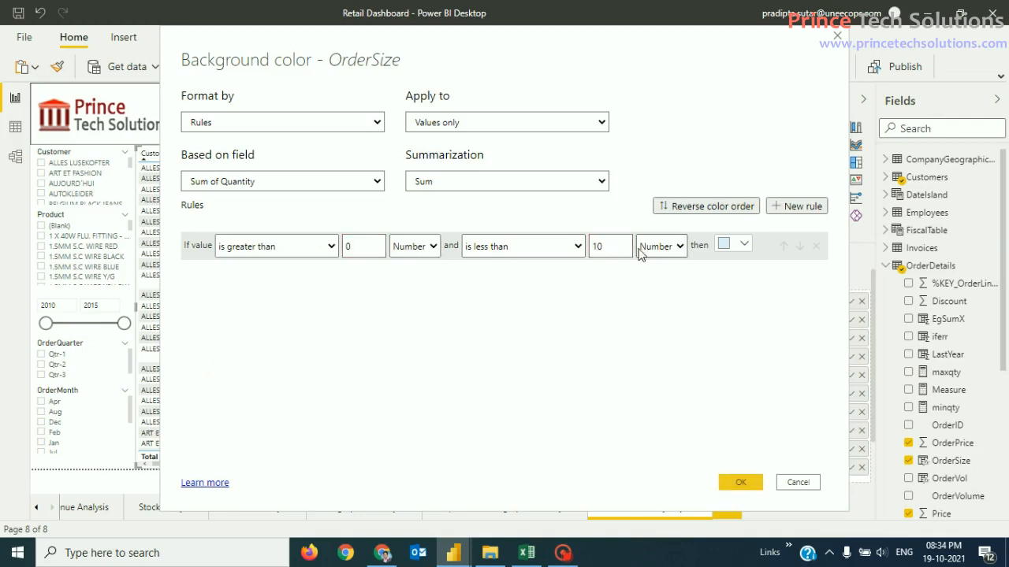
left_click(732, 245)
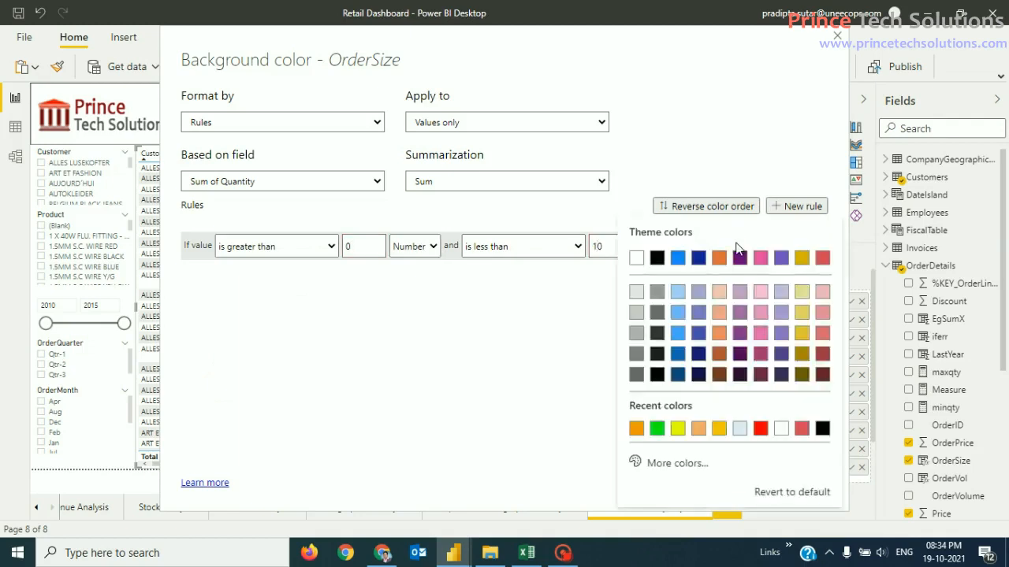
left_click(759, 429)
Step: Add a second rule colouring values above 10 up to and including 50 orange, with the first rule including 10
left_click(798, 211)
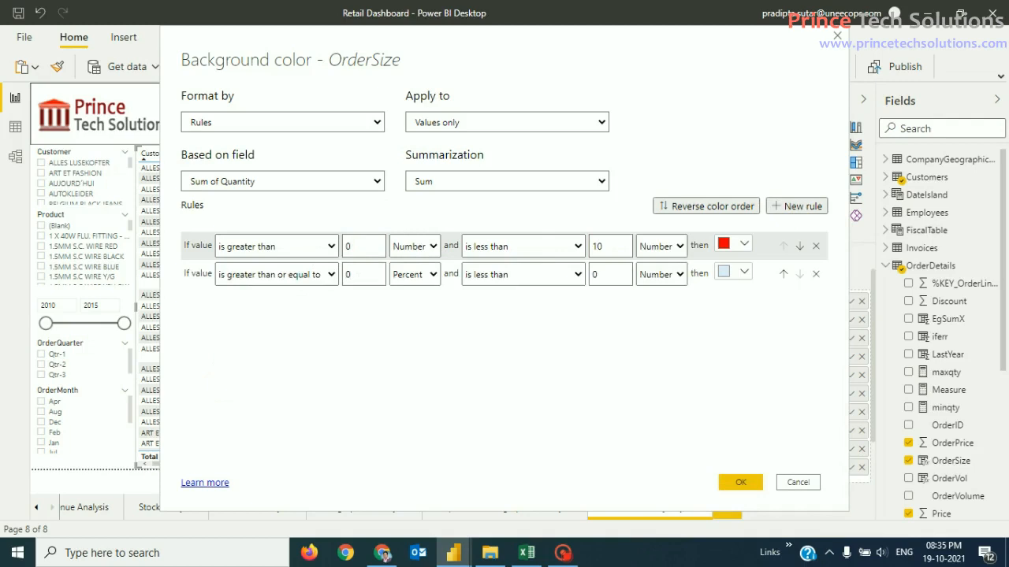
left_click(306, 276)
left_click(299, 290)
left_click(429, 276)
left_click(410, 291)
left_click(526, 274)
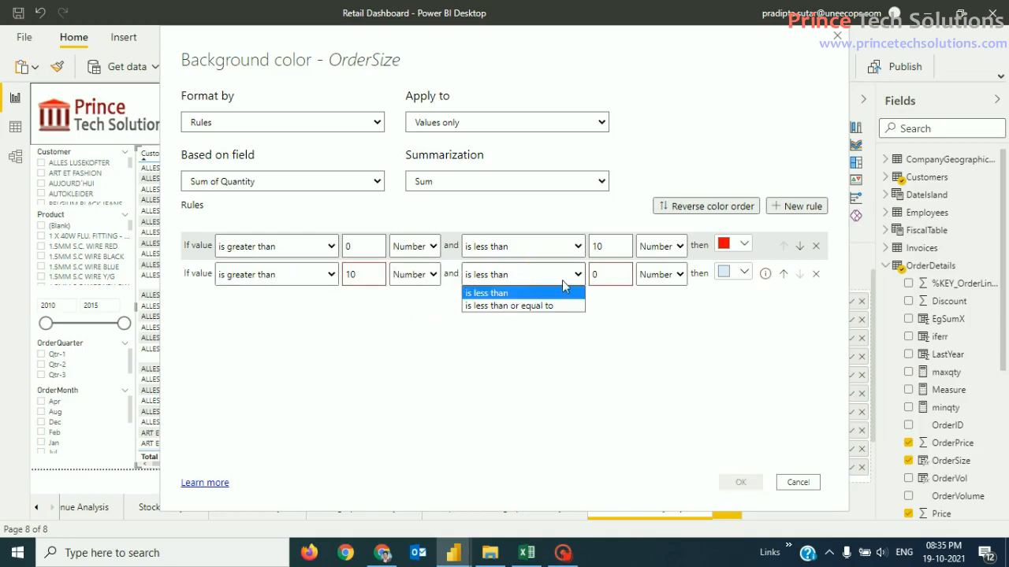
left_click(557, 306)
left_click(575, 246)
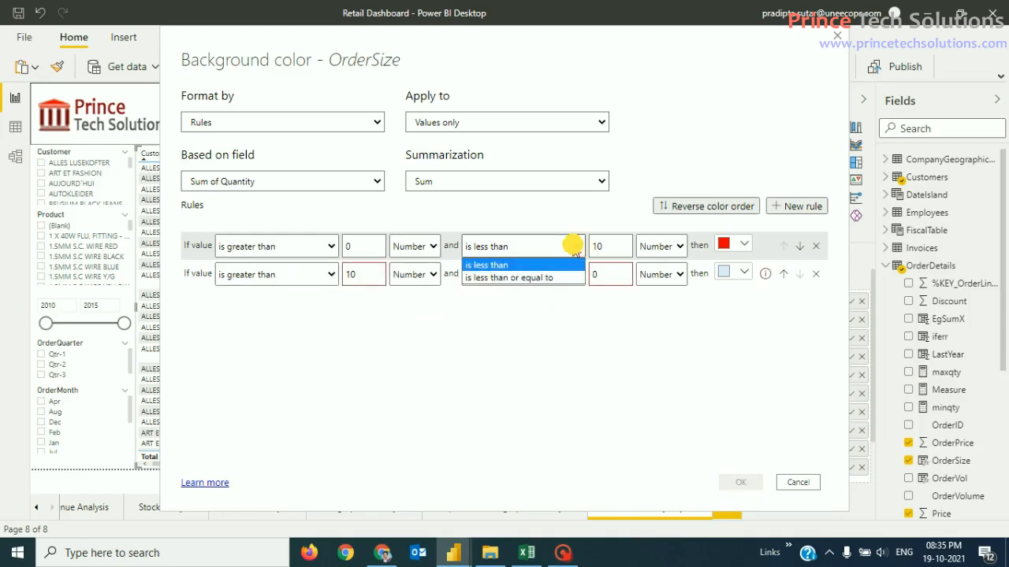
left_click(518, 279)
left_click(607, 274)
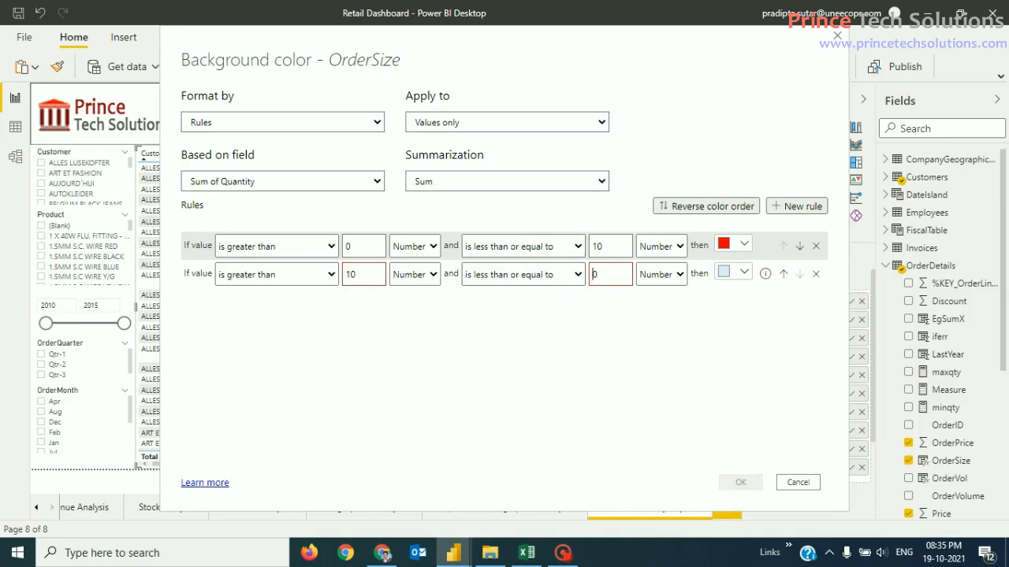
type("5")
left_click(729, 274)
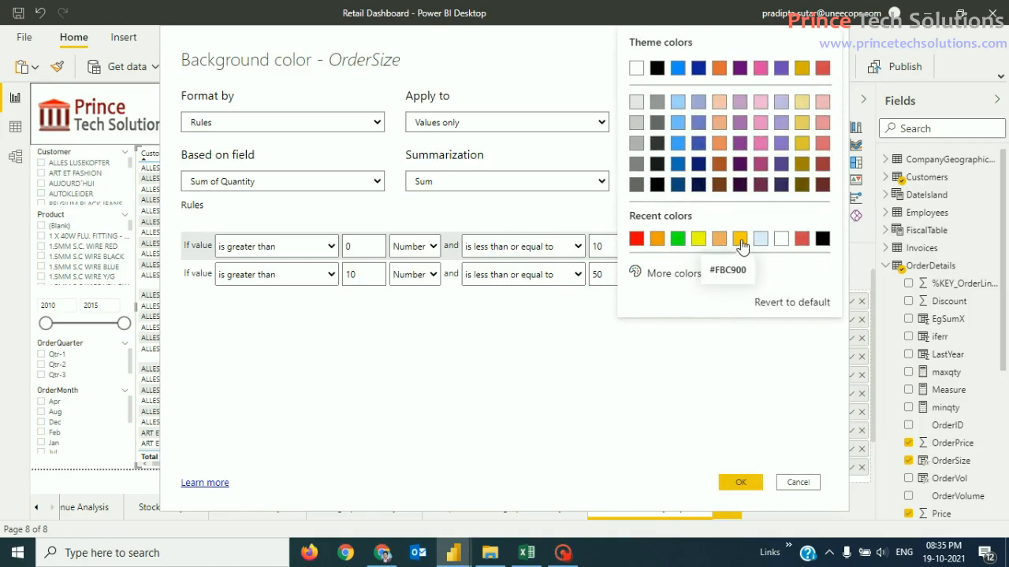
left_click(659, 240)
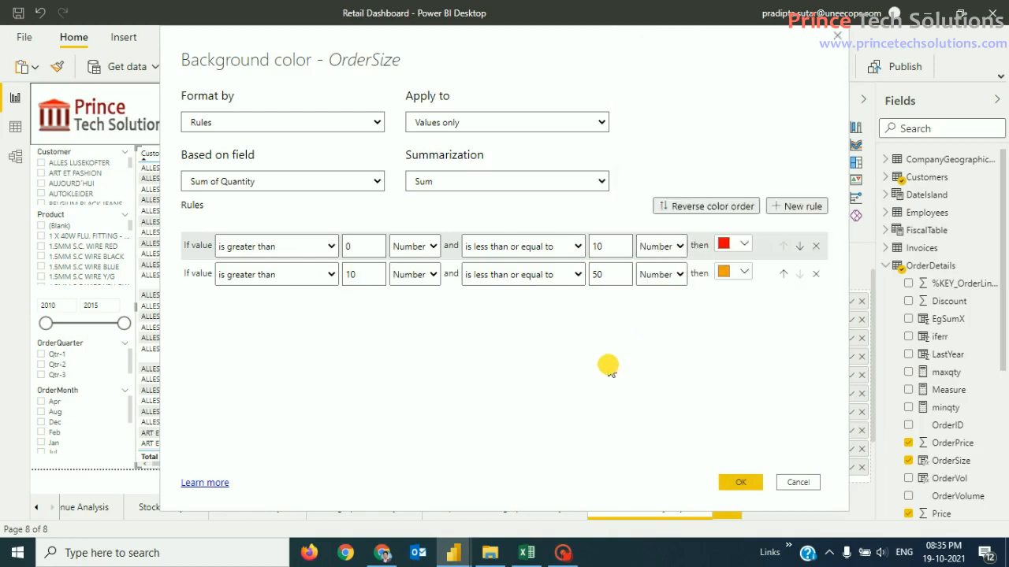
Step: Add a third rule colouring quantities greater than 50 and up to 100 (Number) yellow
left_click(796, 206)
left_click(299, 303)
left_click(260, 321)
left_click(355, 302)
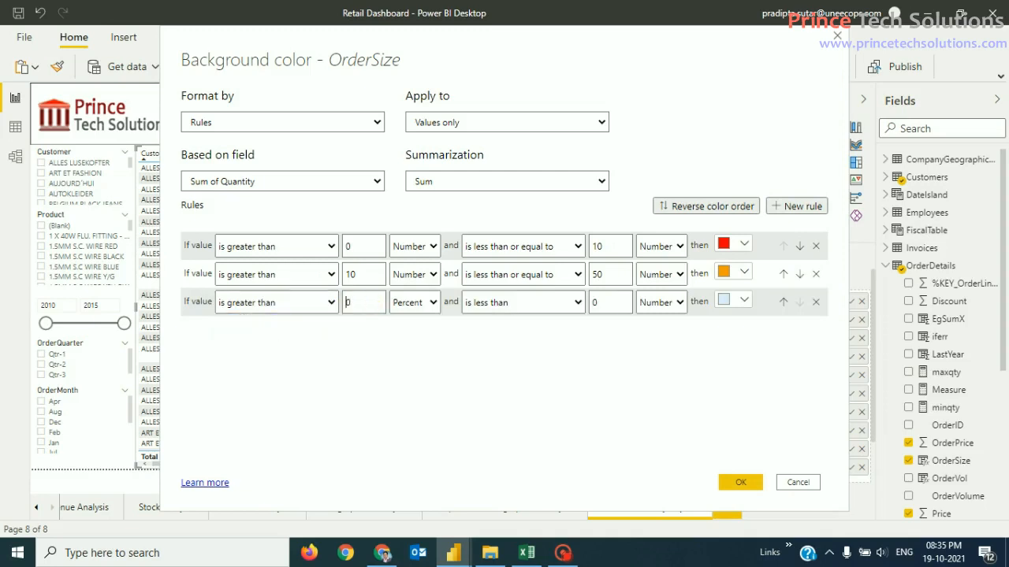
left_click(429, 305)
left_click(423, 321)
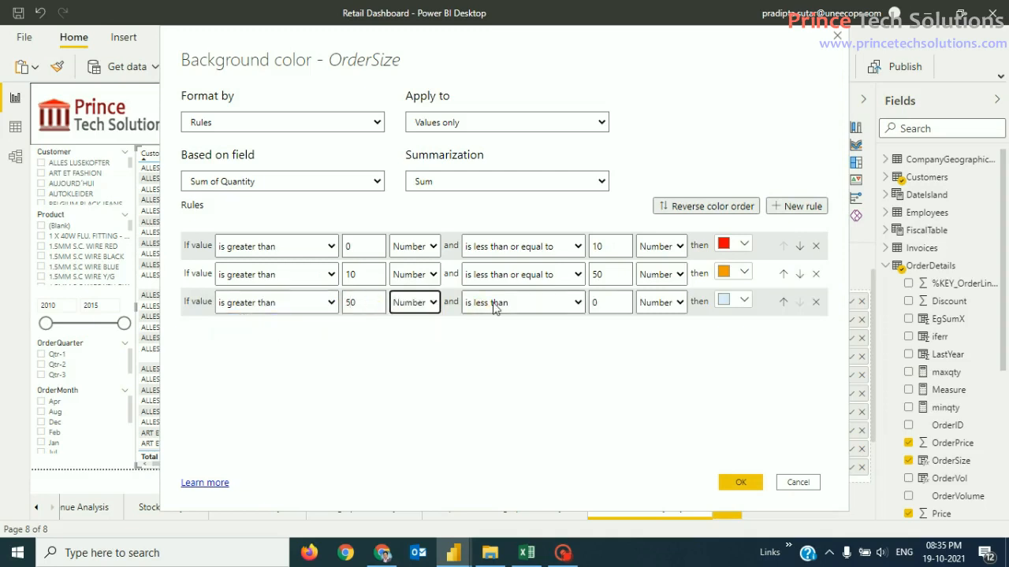
left_click(489, 303)
left_click(505, 304)
left_click(504, 304)
left_click(505, 333)
left_click(603, 302)
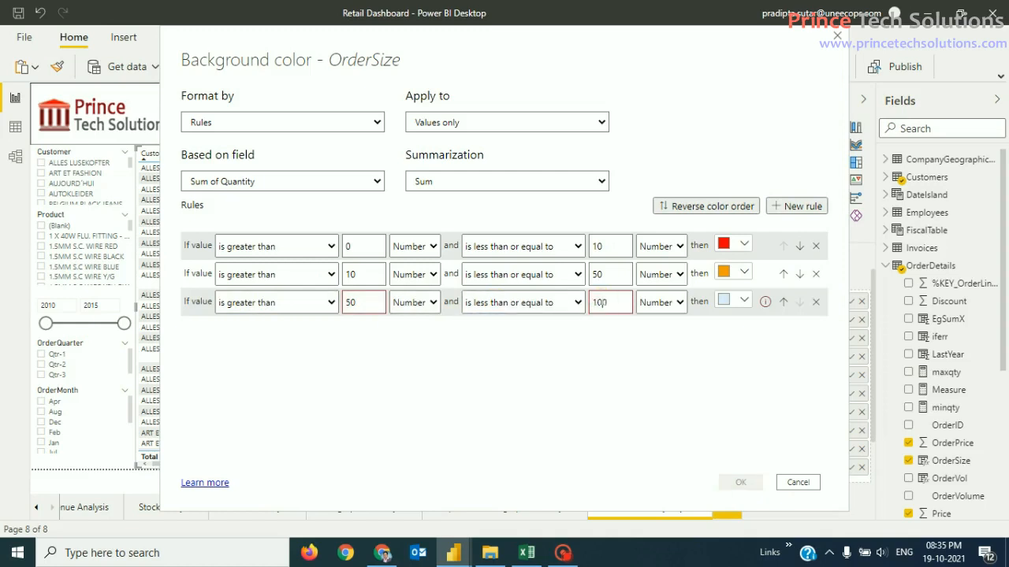
left_click(648, 307)
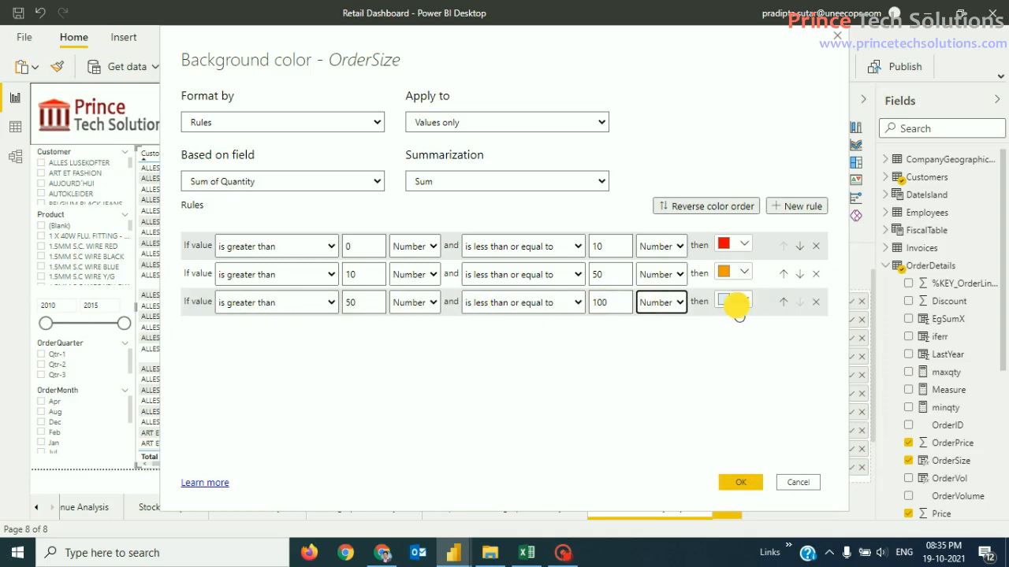
left_click(743, 299)
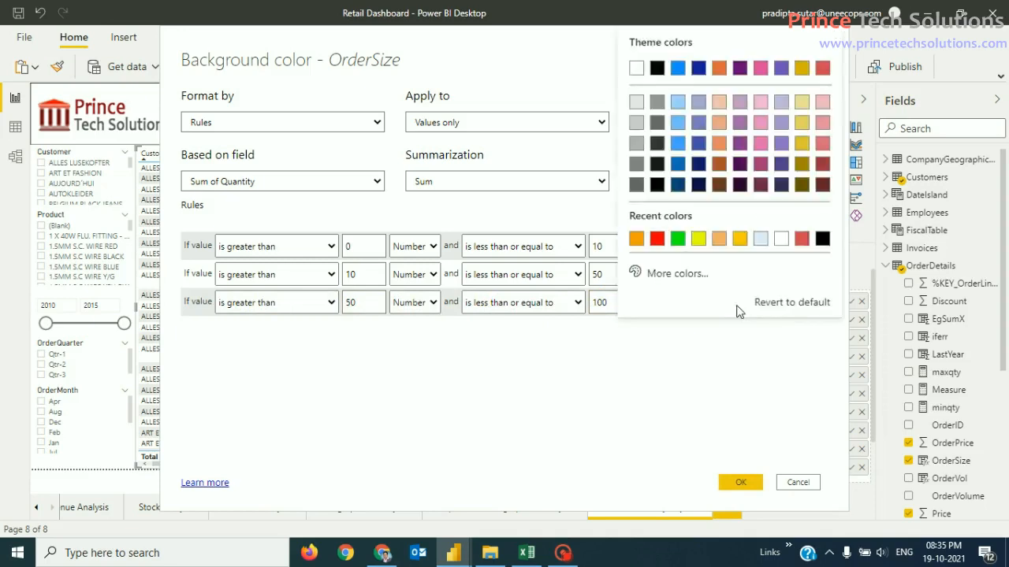
left_click(698, 239)
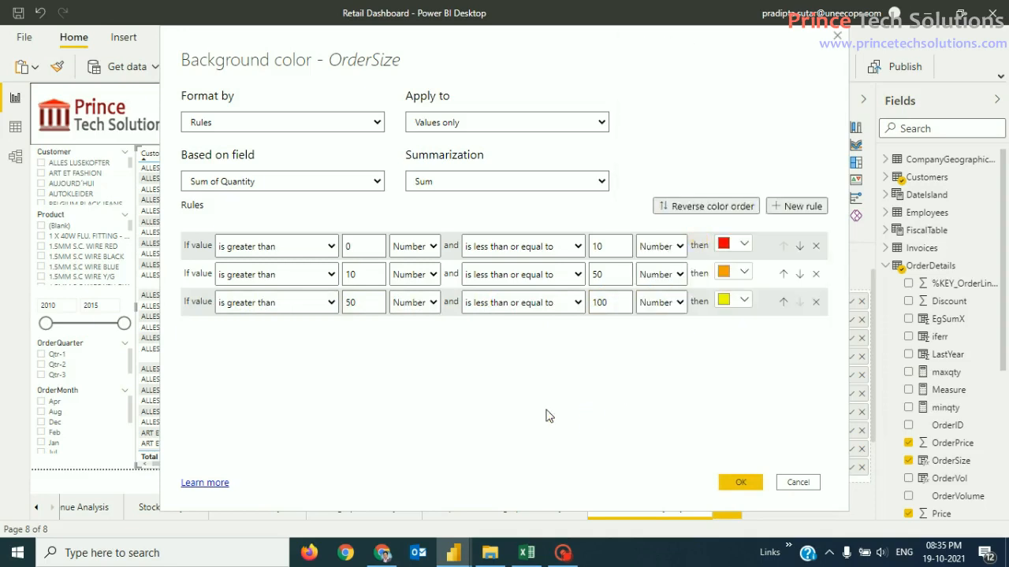
Step: Add a fourth rule colouring quantities greater than 100 and up to 500 green, then apply
left_click(798, 205)
left_click(274, 335)
left_click(267, 350)
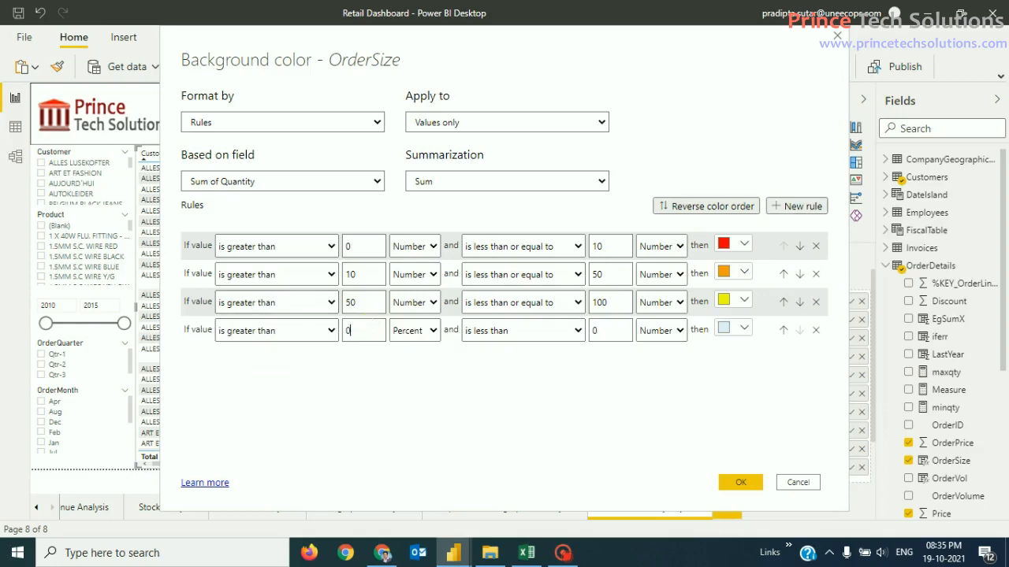
left_click(541, 334)
left_click(553, 362)
left_click(598, 331)
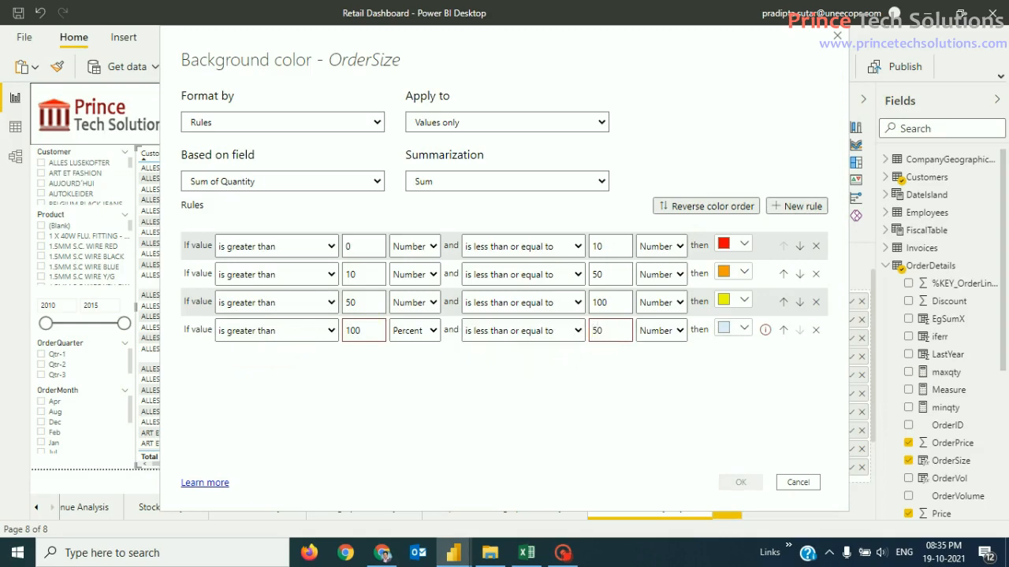
type("500")
left_click(411, 331)
left_click(410, 350)
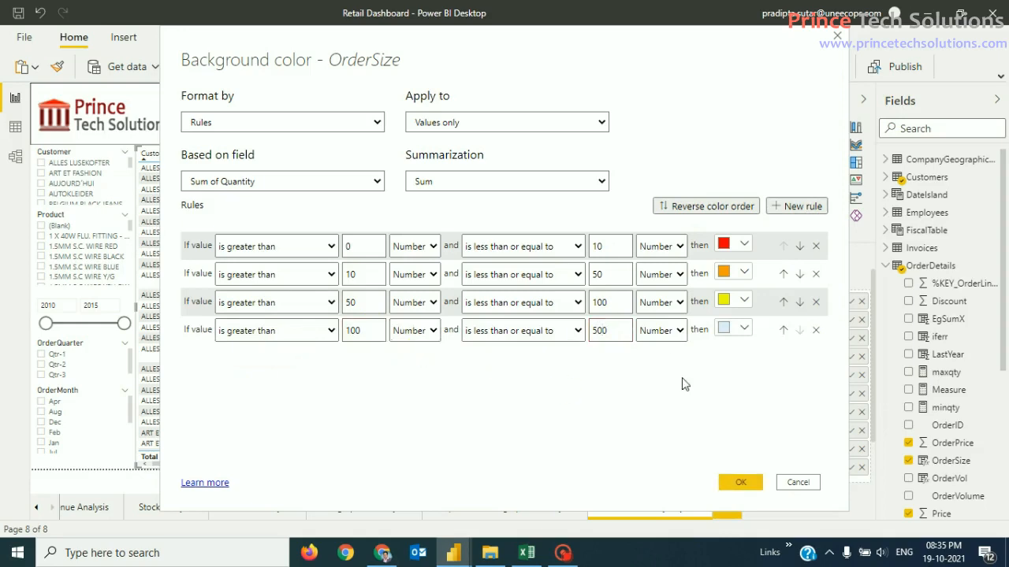
left_click(733, 330)
left_click(699, 239)
left_click(749, 484)
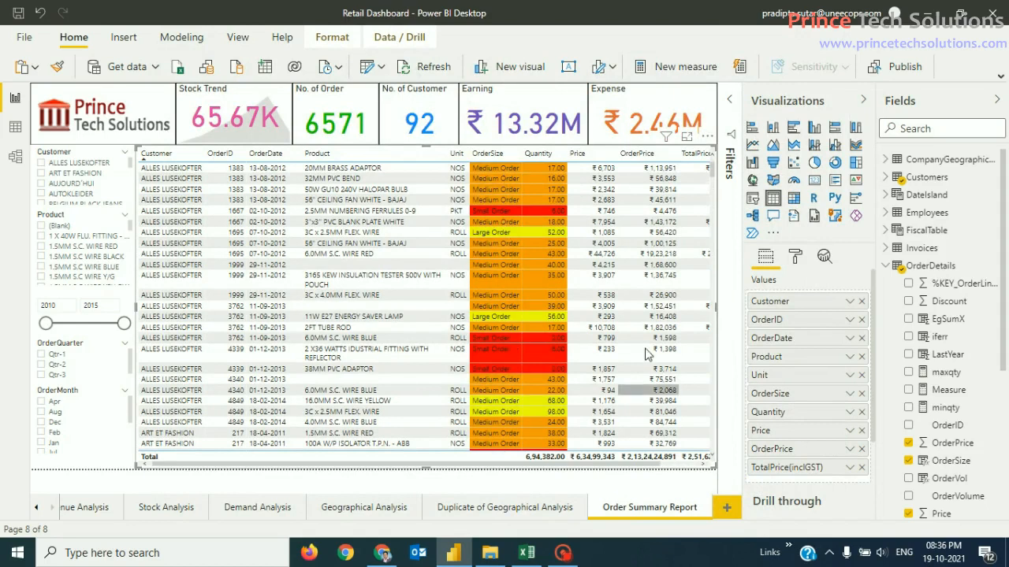
mouse_move(712, 167)
left_mouse_down()
mouse_move(707, 280)
mouse_move(712, 153)
left_mouse_up()
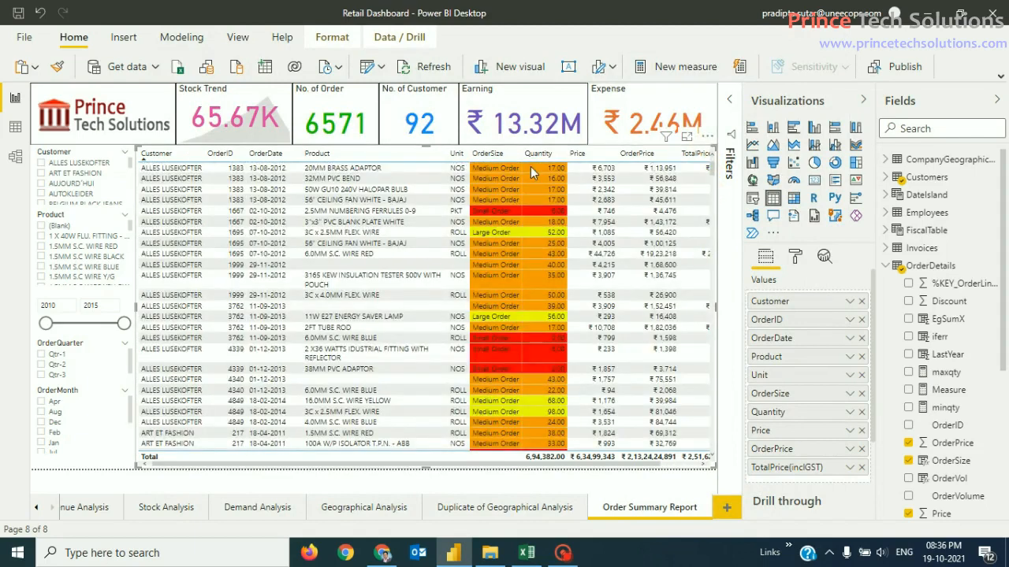